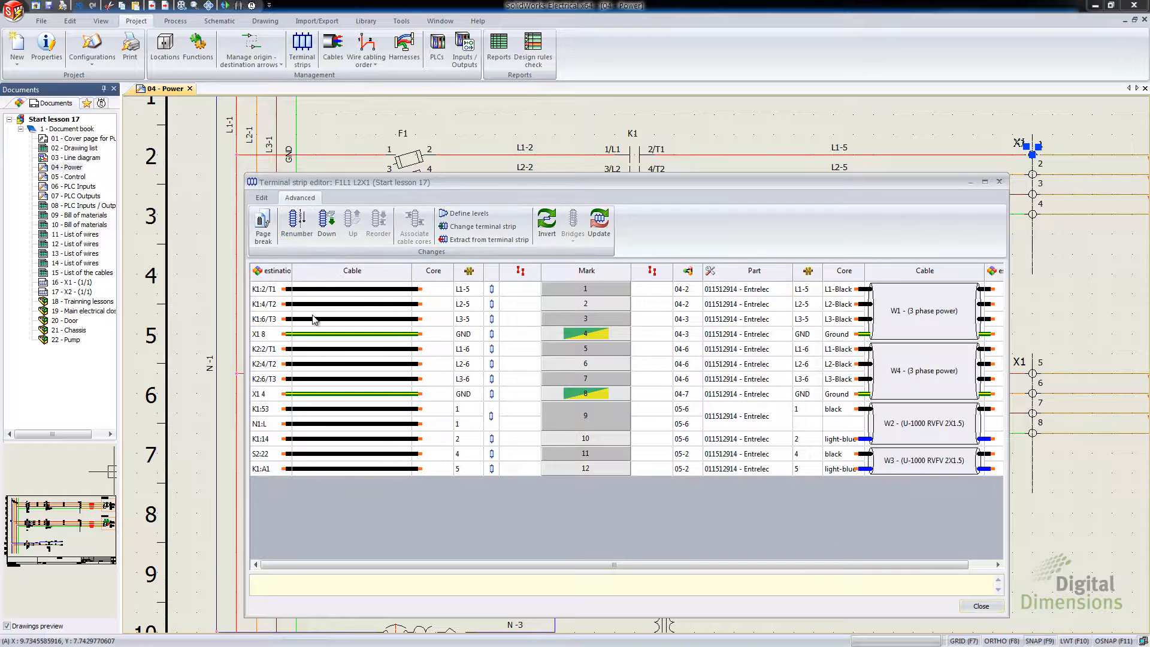
- Start reordering the terminals of strip X1 and set the predefined sort to Position on scheme with renumbering enabled
{"action": "left_click", "coordinate": [271, 304]}
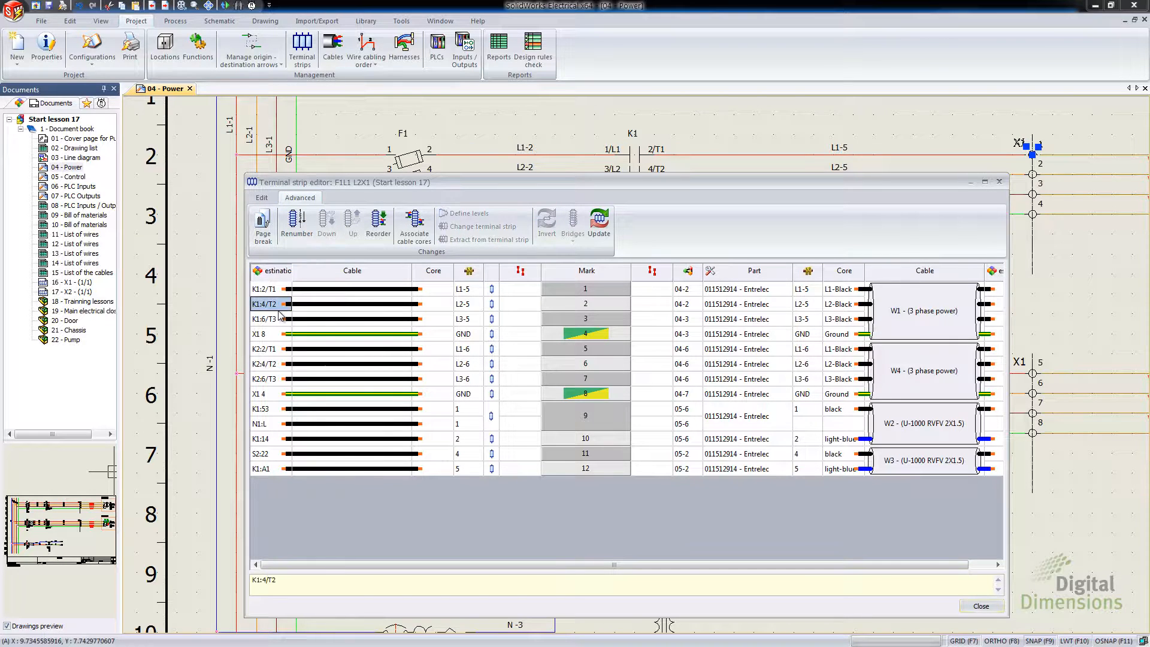
{"action": "left_click", "coordinate": [379, 235]}
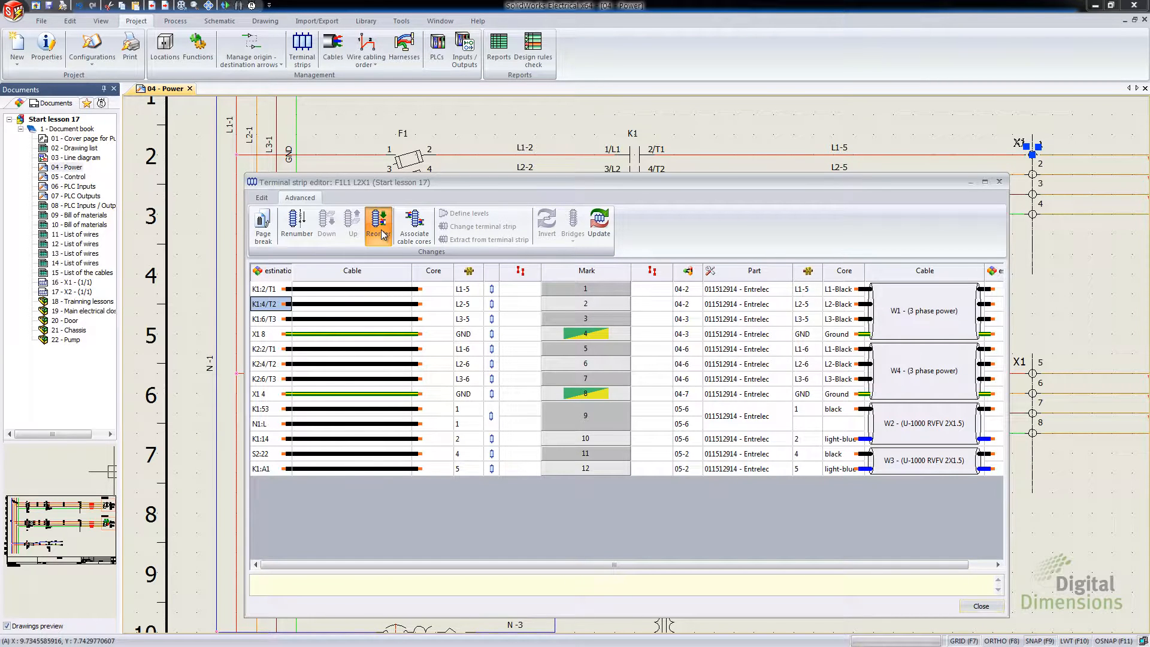
{"action": "left_click_drag", "start_coordinate": [597, 288], "coordinate": [504, 257]}
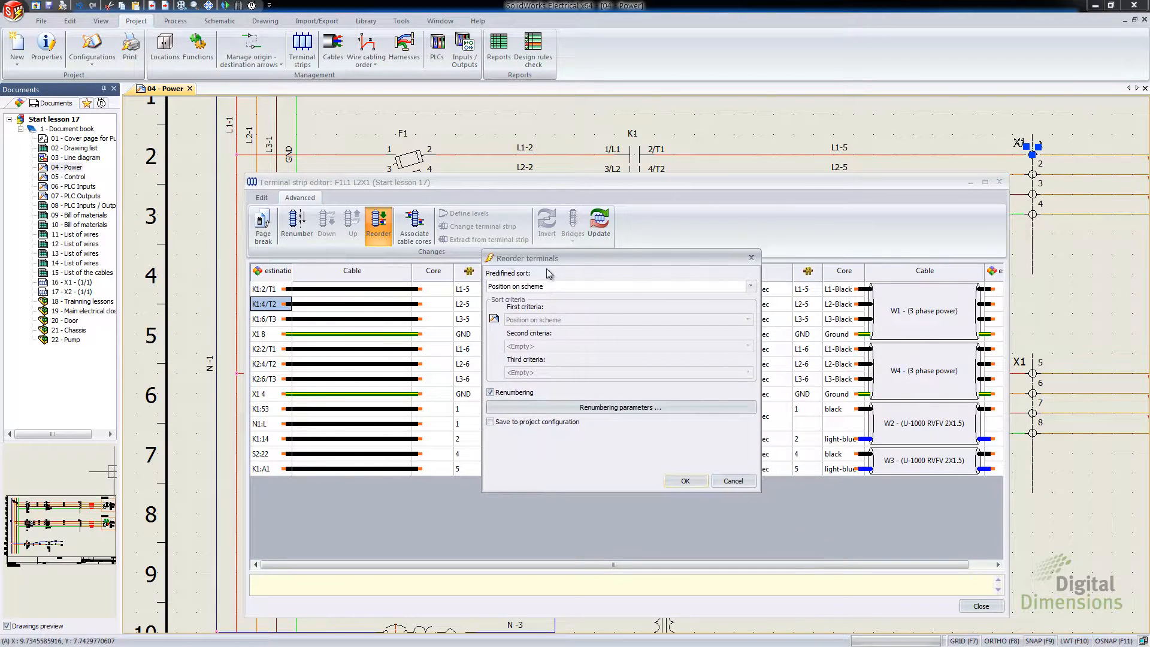
{"action": "left_click", "coordinate": [752, 286]}
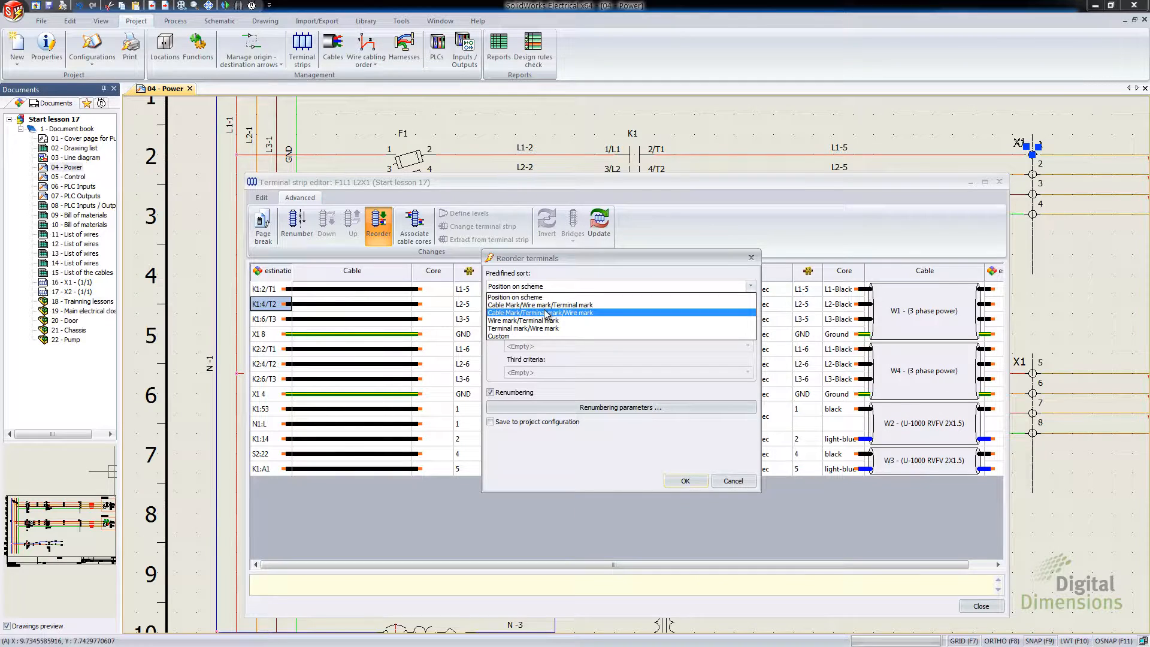
{"action": "left_click", "coordinate": [516, 337]}
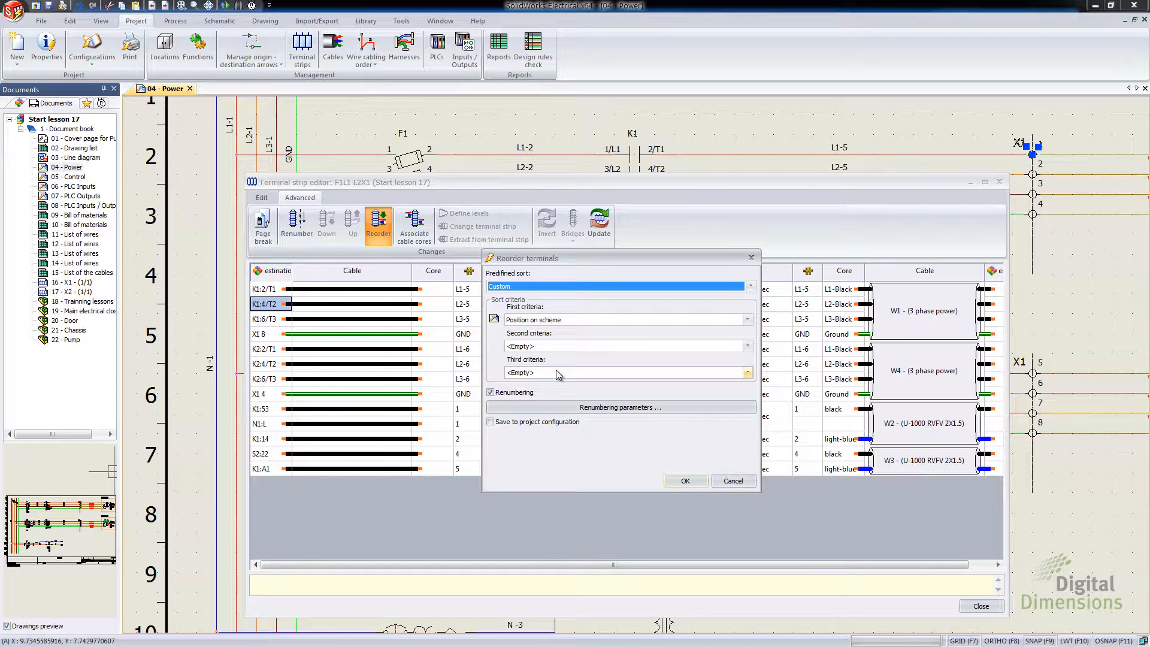
{"action": "left_click", "coordinate": [550, 287]}
{"action": "left_click", "coordinate": [534, 298]}
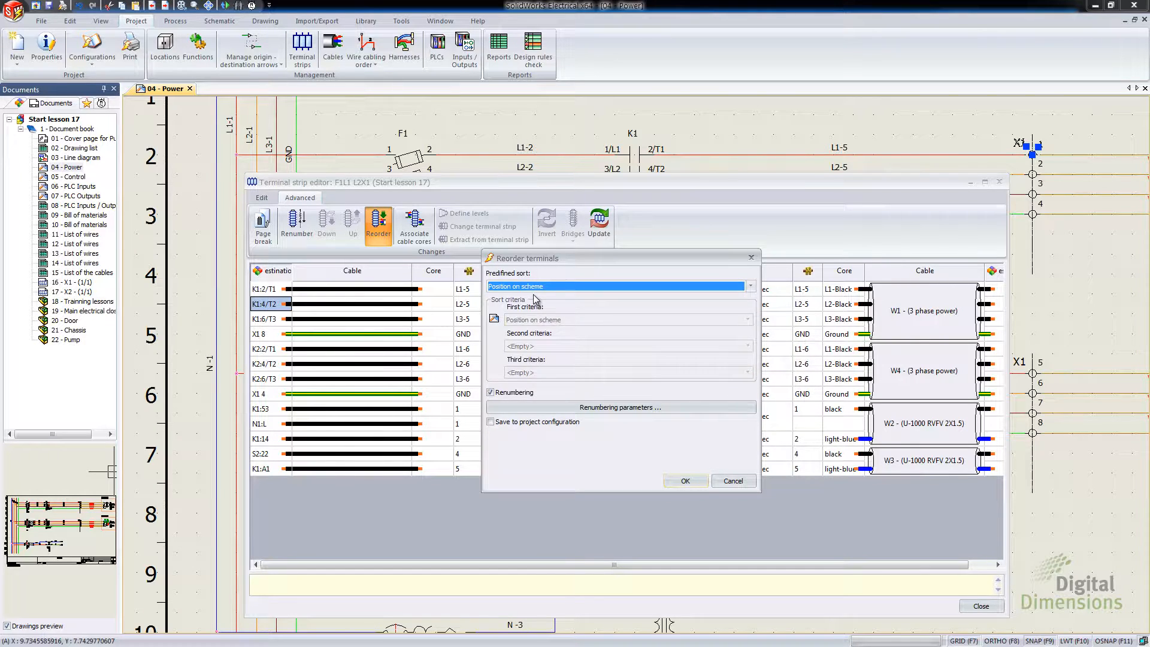
{"action": "left_click", "coordinate": [513, 396]}
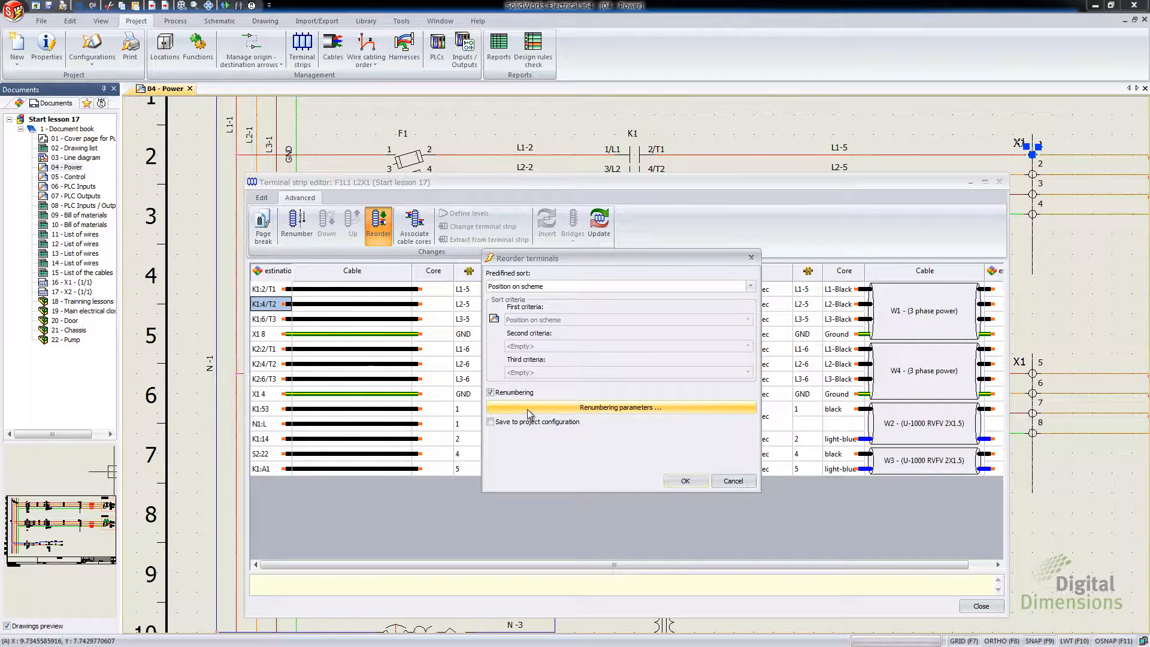
- Set the renumbering to start at 10 with a step of 2, apply the reordering, and close the terminal strip editor
{"action": "left_click", "coordinate": [528, 414]}
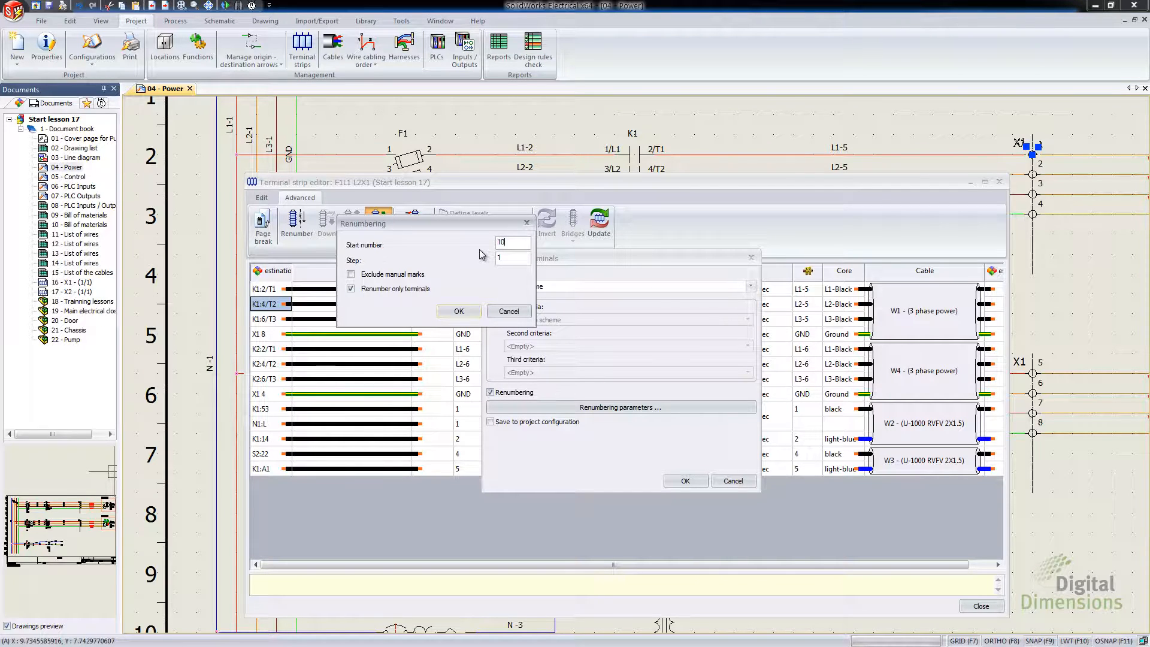
{"action": "double_click", "coordinate": [499, 260]}
{"action": "type", "text": "2"}
{"action": "left_click", "coordinate": [457, 313]}
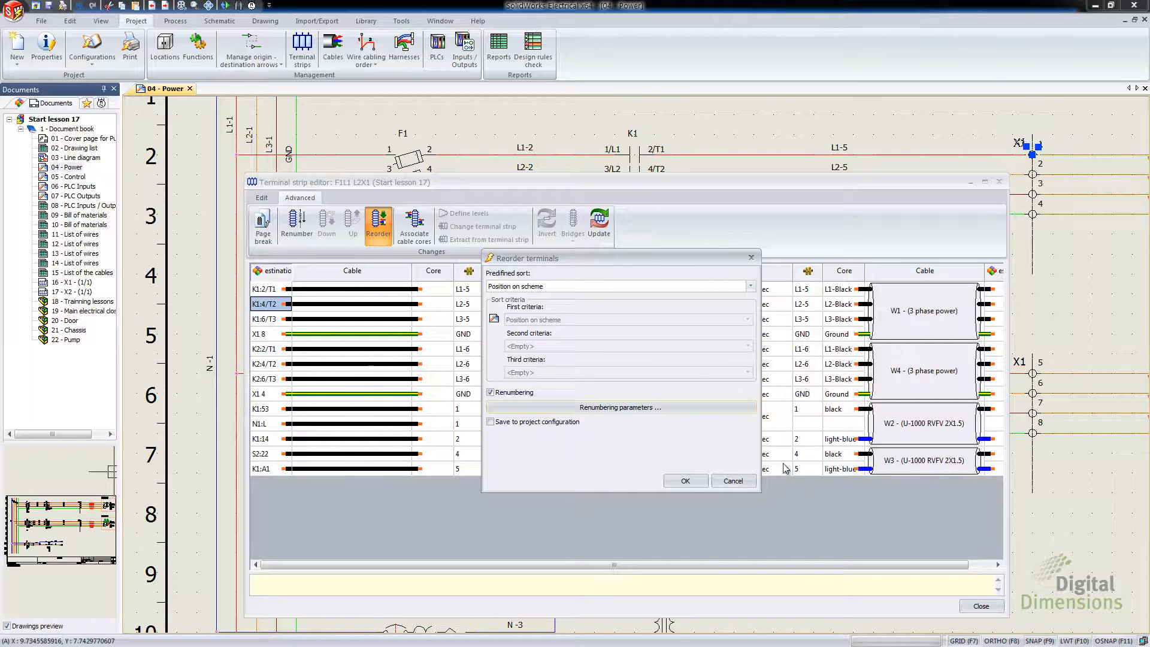
{"action": "left_click", "coordinate": [684, 481]}
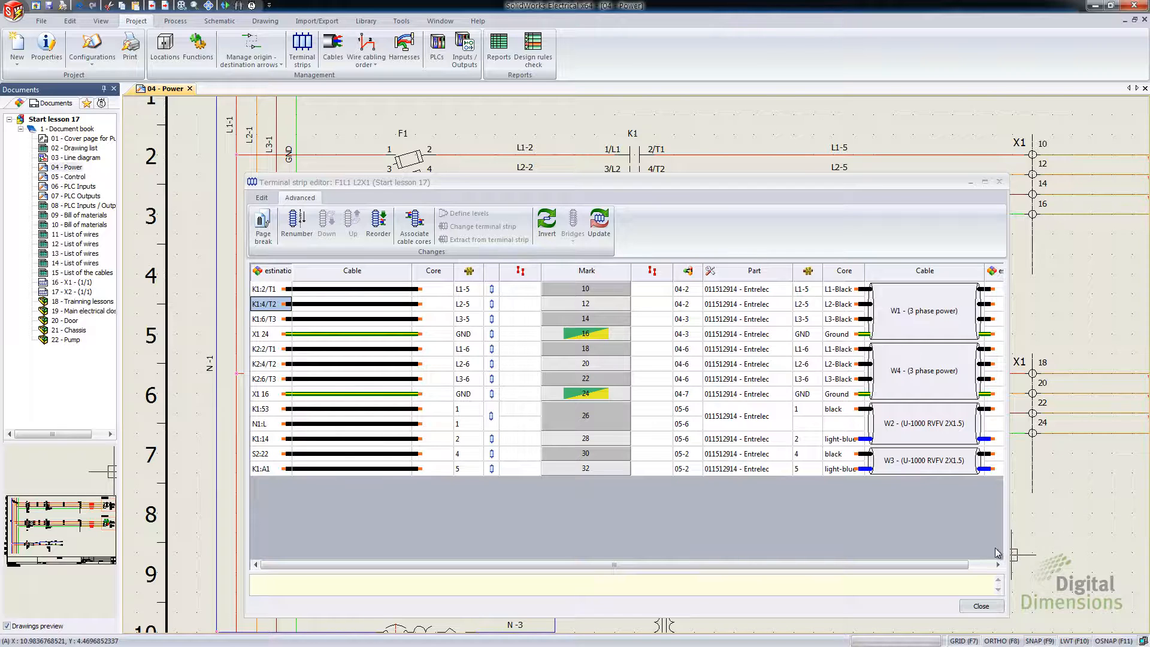
{"action": "left_click", "coordinate": [998, 181]}
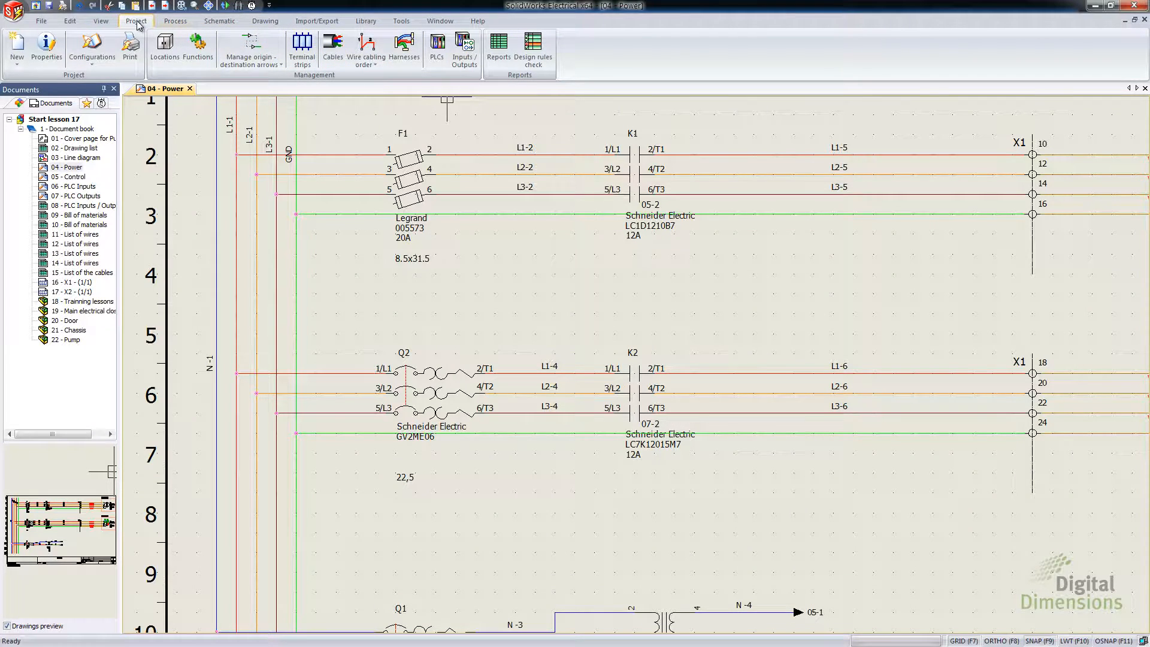
- Reopen terminal strip X1 from the project's terminal strips manager to review its terminal marks, and close both windows
{"action": "left_click", "coordinate": [309, 49]}
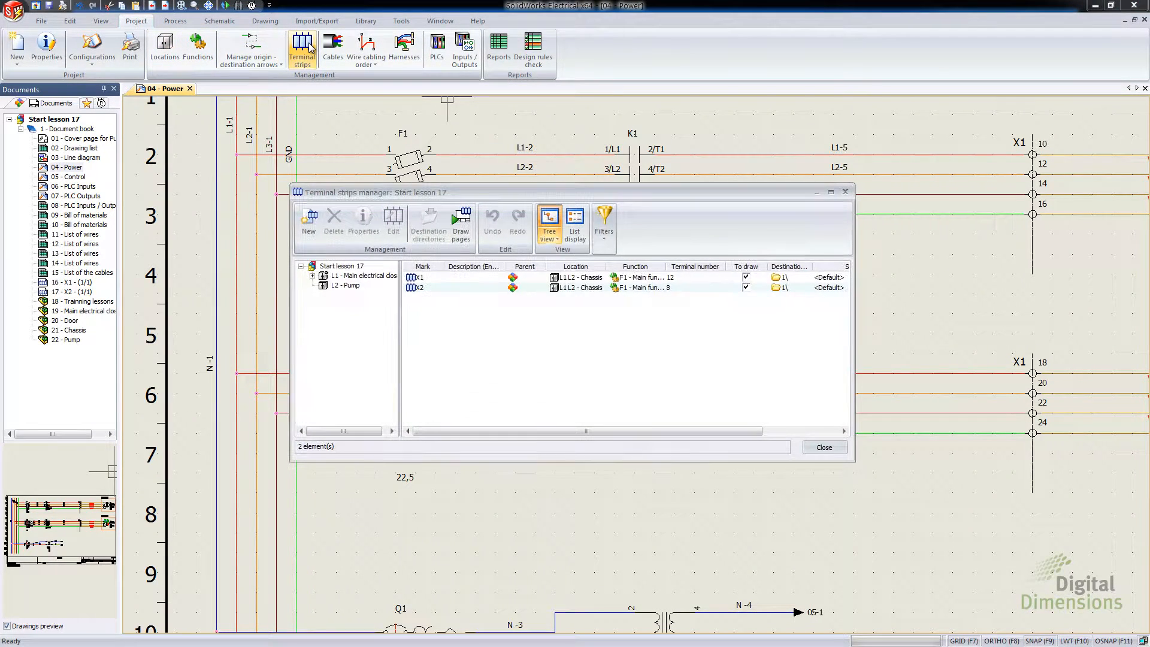
{"action": "double_click", "coordinate": [418, 277]}
{"action": "left_click_drag", "start_coordinate": [432, 193], "coordinate": [452, 340]}
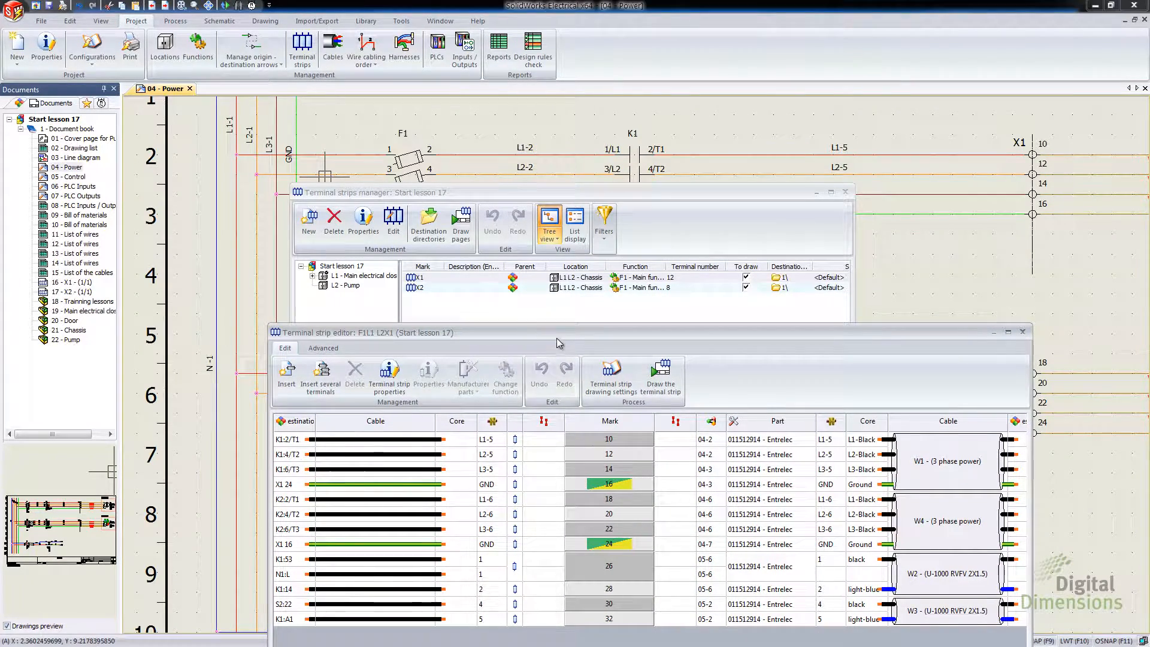
{"action": "left_click_drag", "start_coordinate": [556, 329], "coordinate": [457, 160]}
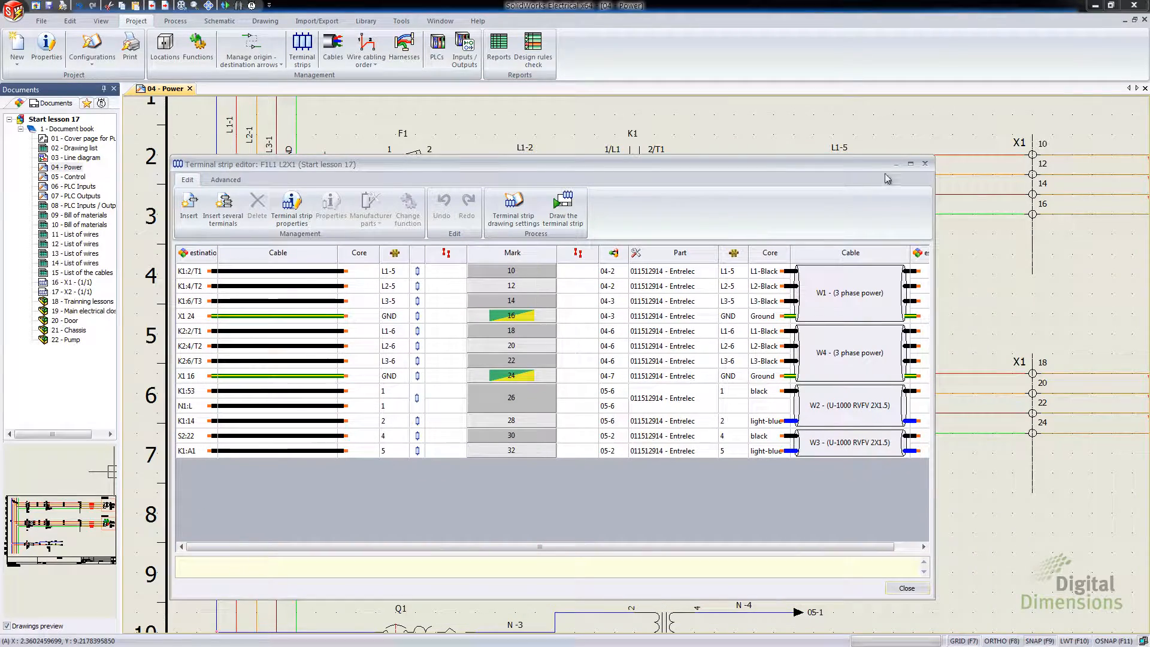
{"action": "left_click", "coordinate": [924, 164]}
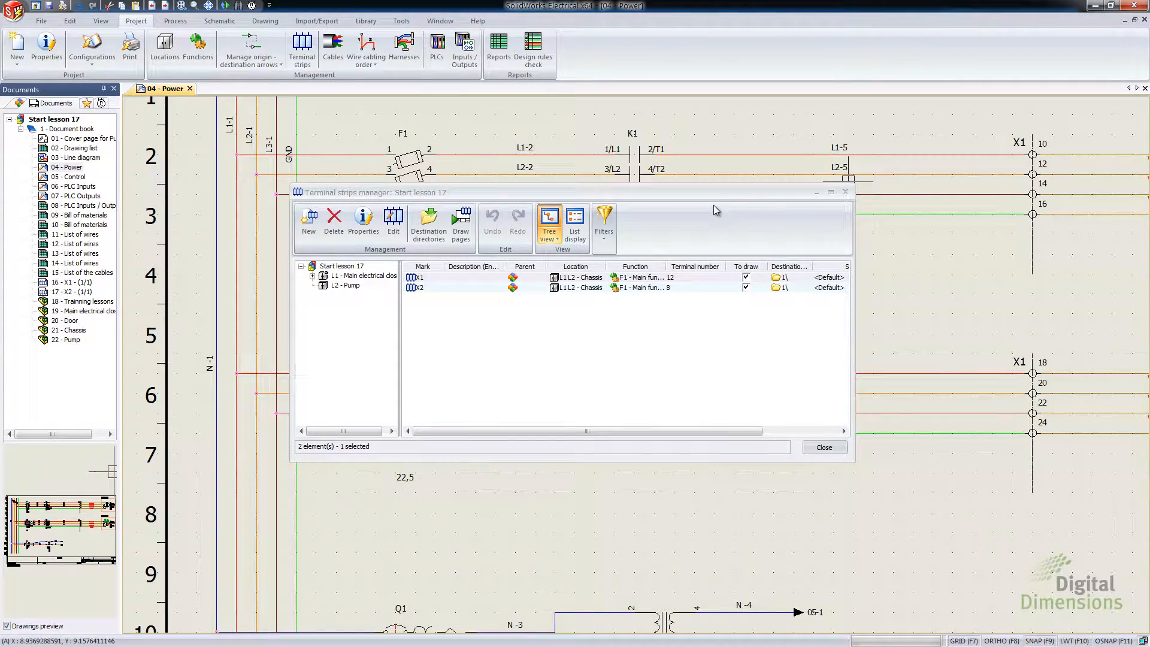
{"action": "left_click", "coordinate": [846, 192]}
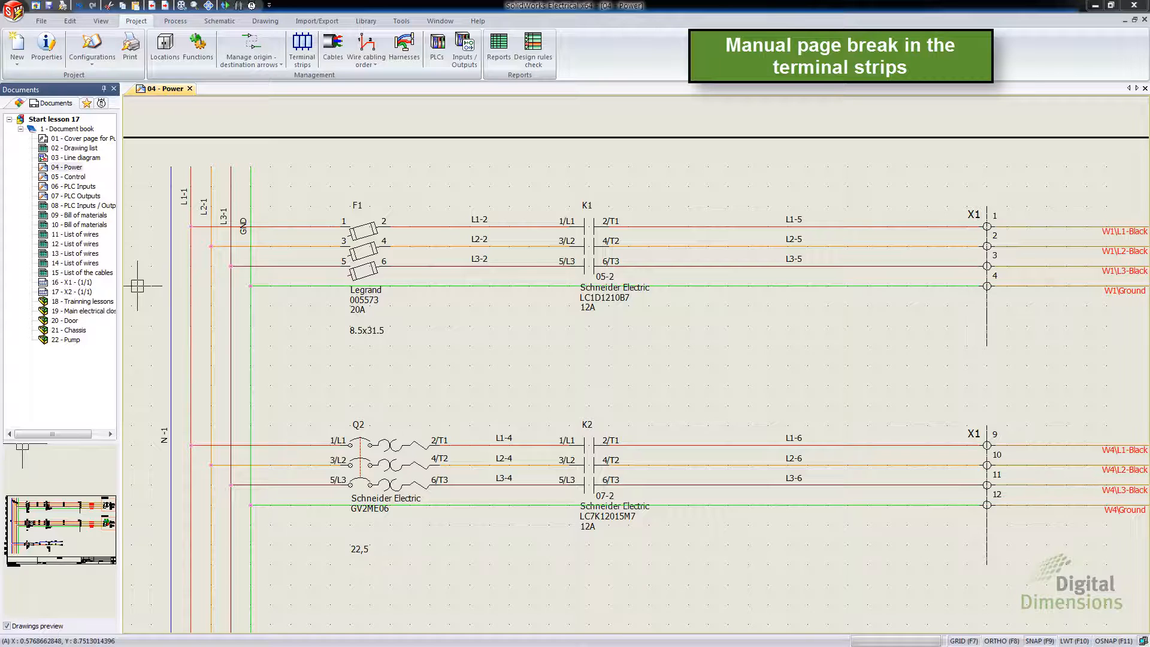
- Locate terminal strip X1 under L2 - Chassis in the component tree and open it for editing with the advanced commands
{"action": "left_click", "coordinate": [18, 104]}
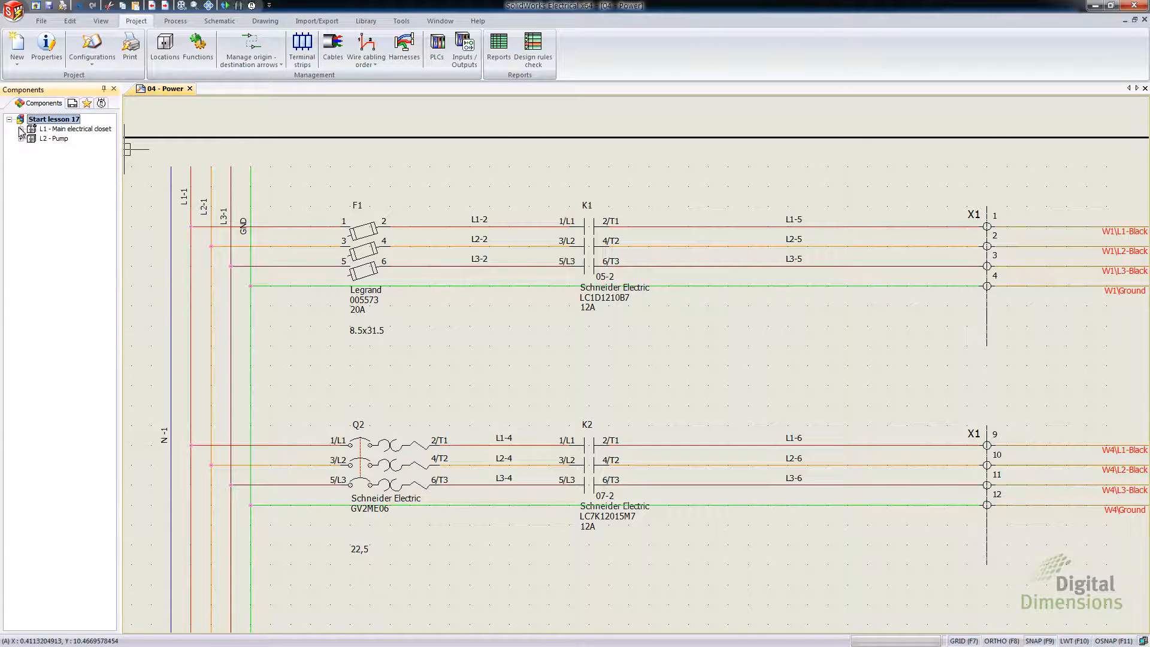
{"action": "left_click", "coordinate": [20, 129]}
{"action": "left_click", "coordinate": [32, 139]}
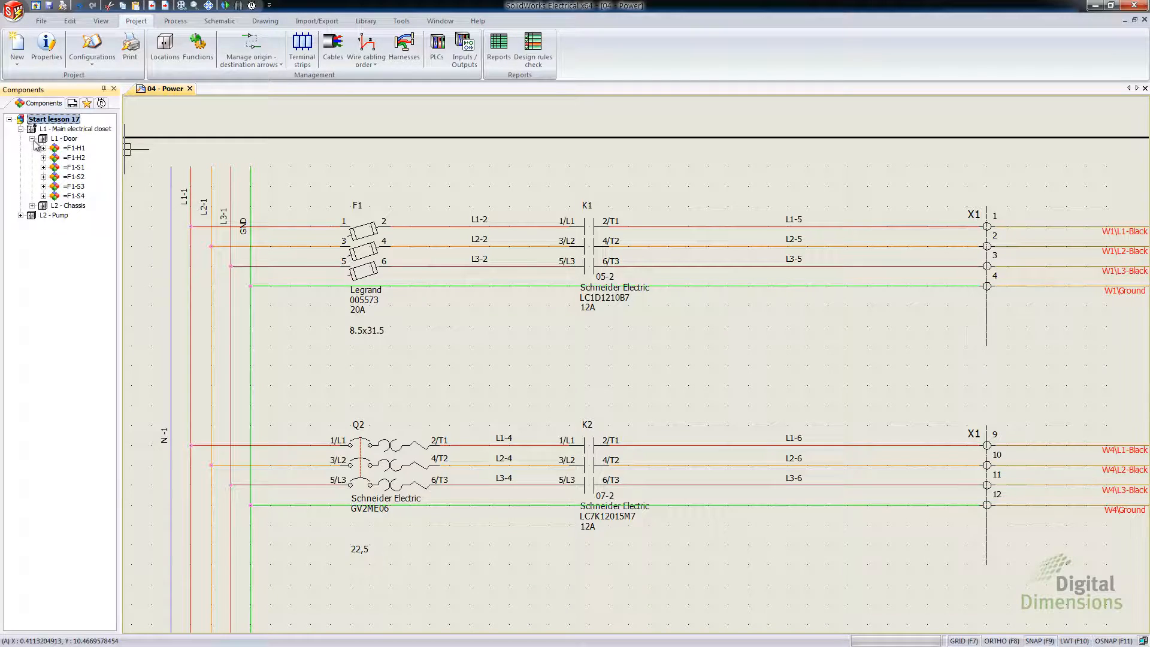
{"action": "left_click", "coordinate": [33, 213]}
{"action": "left_click", "coordinate": [32, 206]}
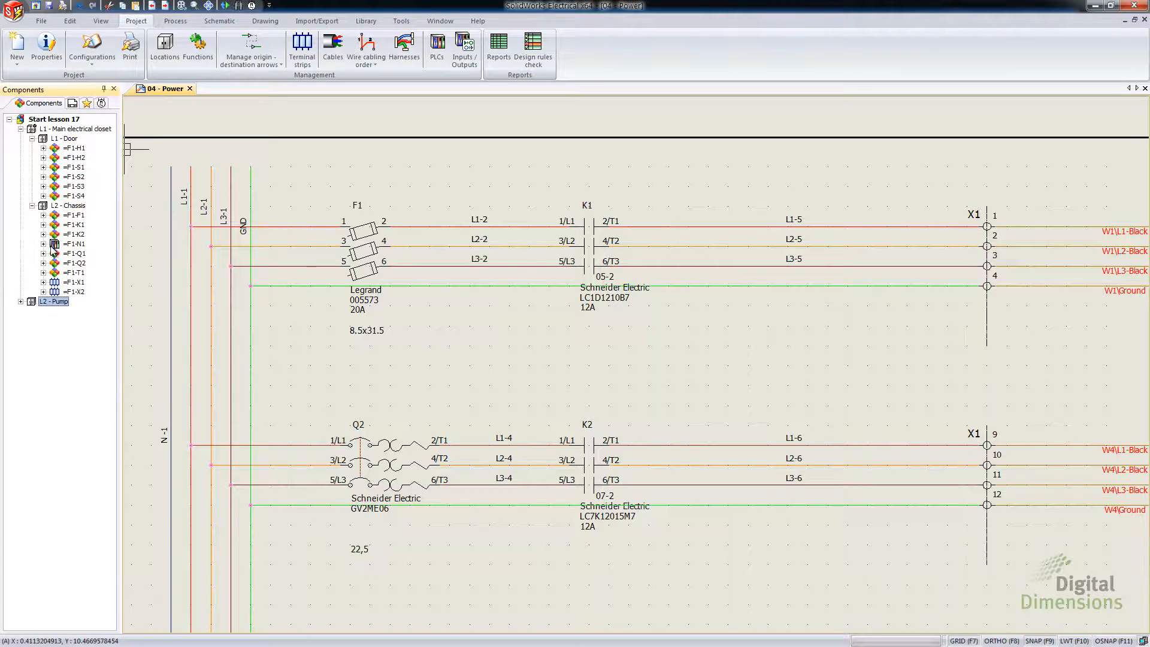
{"action": "right_click", "coordinate": [70, 283]}
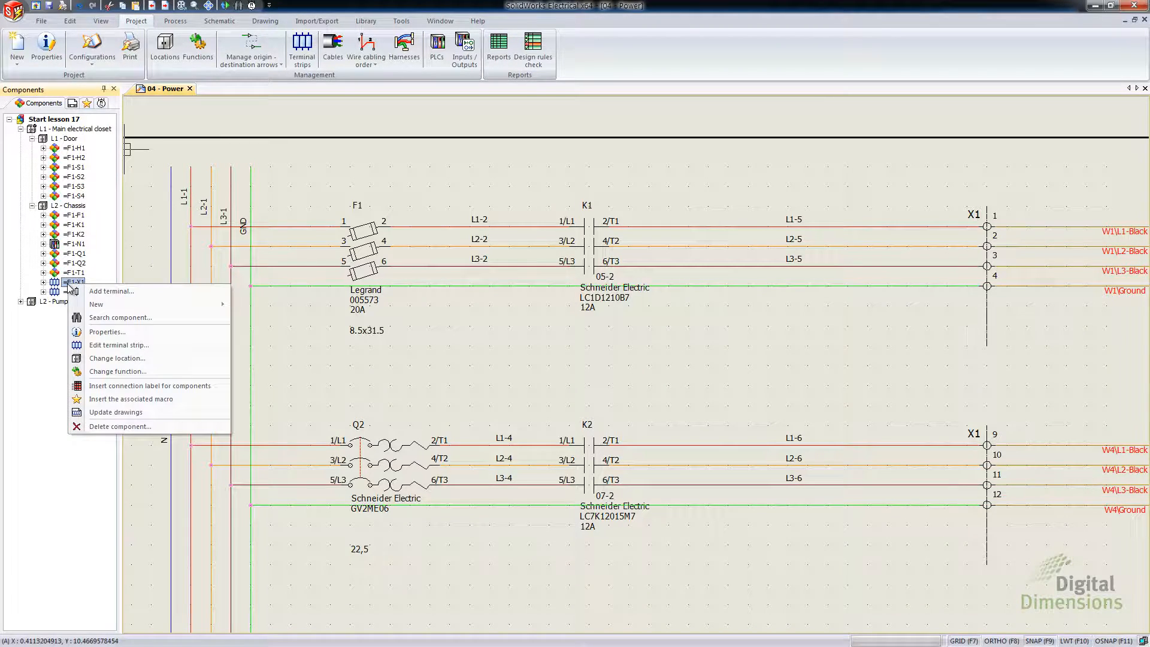
{"action": "left_click", "coordinate": [119, 345]}
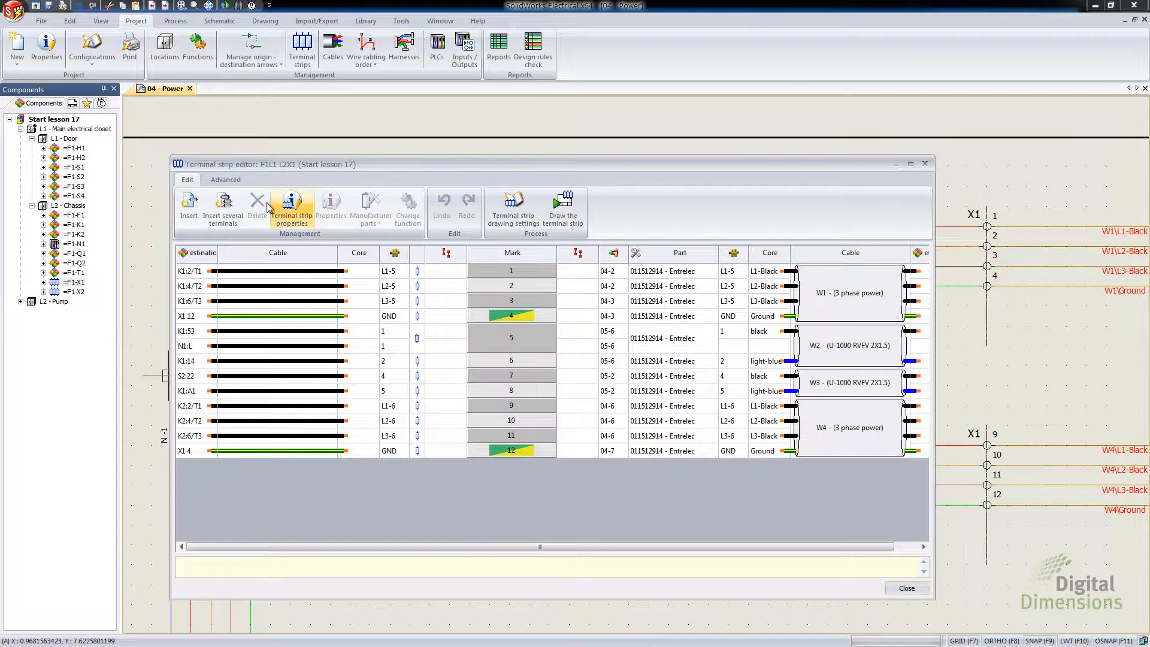
{"action": "left_click", "coordinate": [234, 183]}
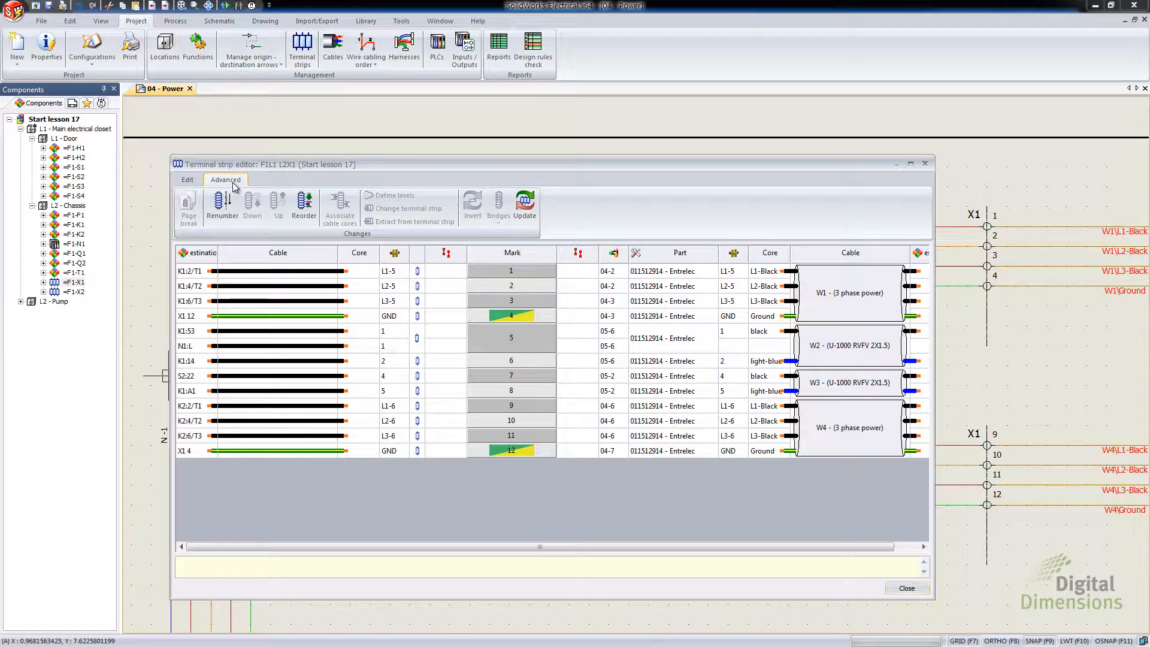
- Insert a manual page break after terminal 9 of strip X1 and remove it again
{"action": "left_click", "coordinate": [492, 406]}
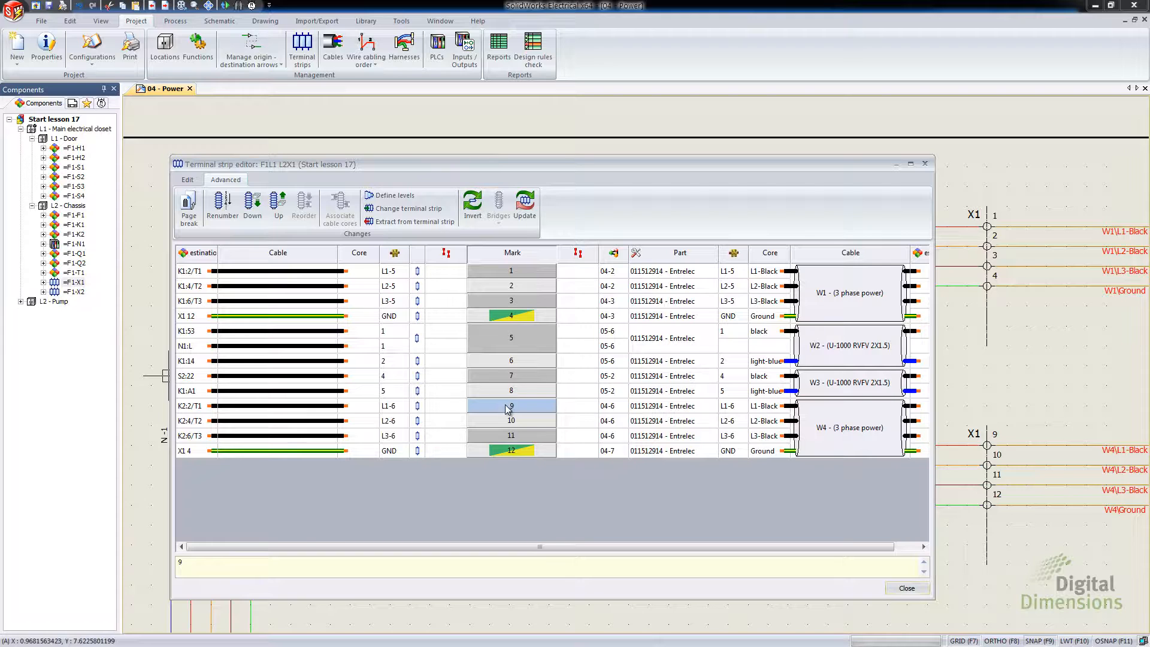
{"action": "left_click", "coordinate": [189, 206]}
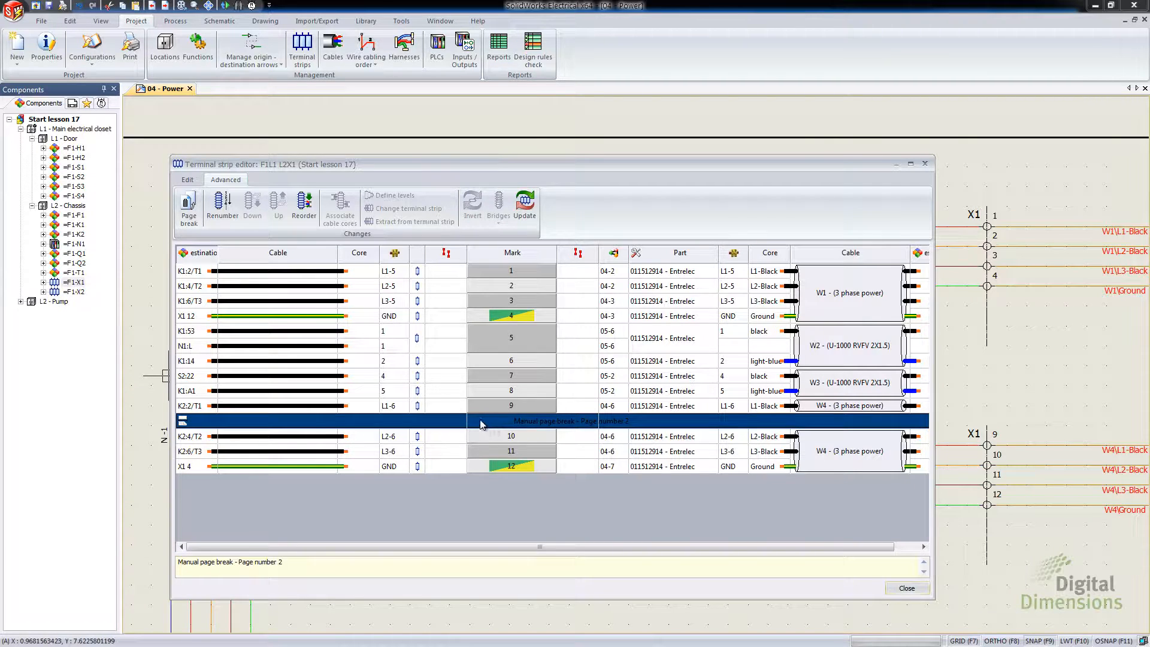
{"action": "left_click", "coordinate": [189, 206]}
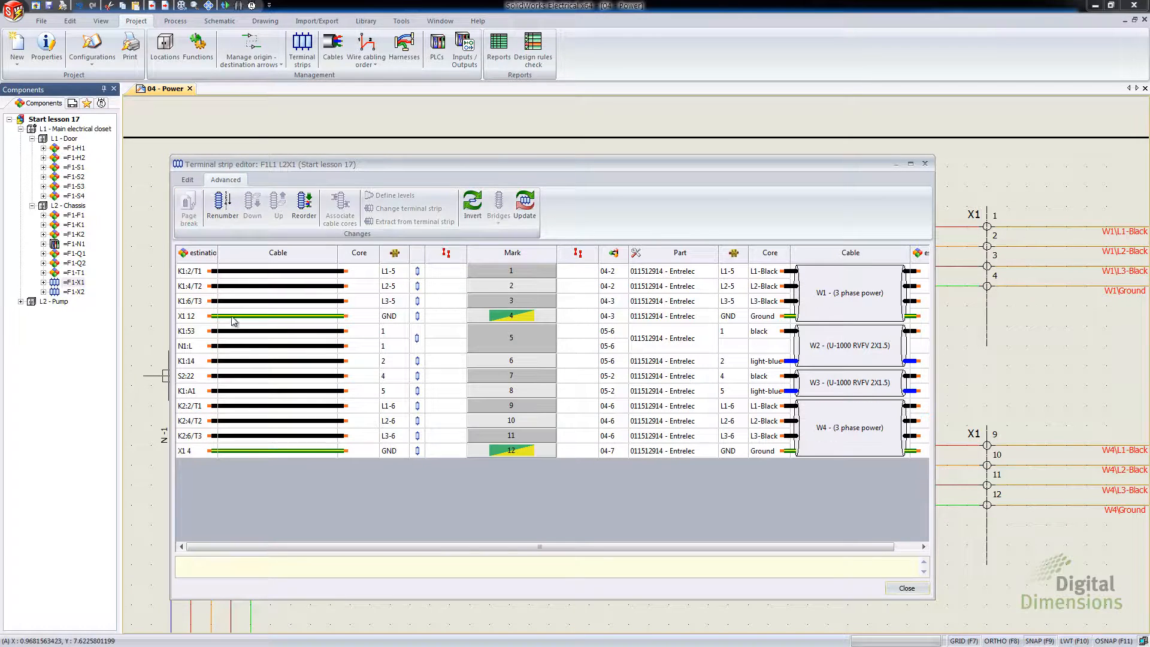
- Insert a manual page break after terminal 3 of strip X1 and close the editor
{"action": "left_click", "coordinate": [508, 303]}
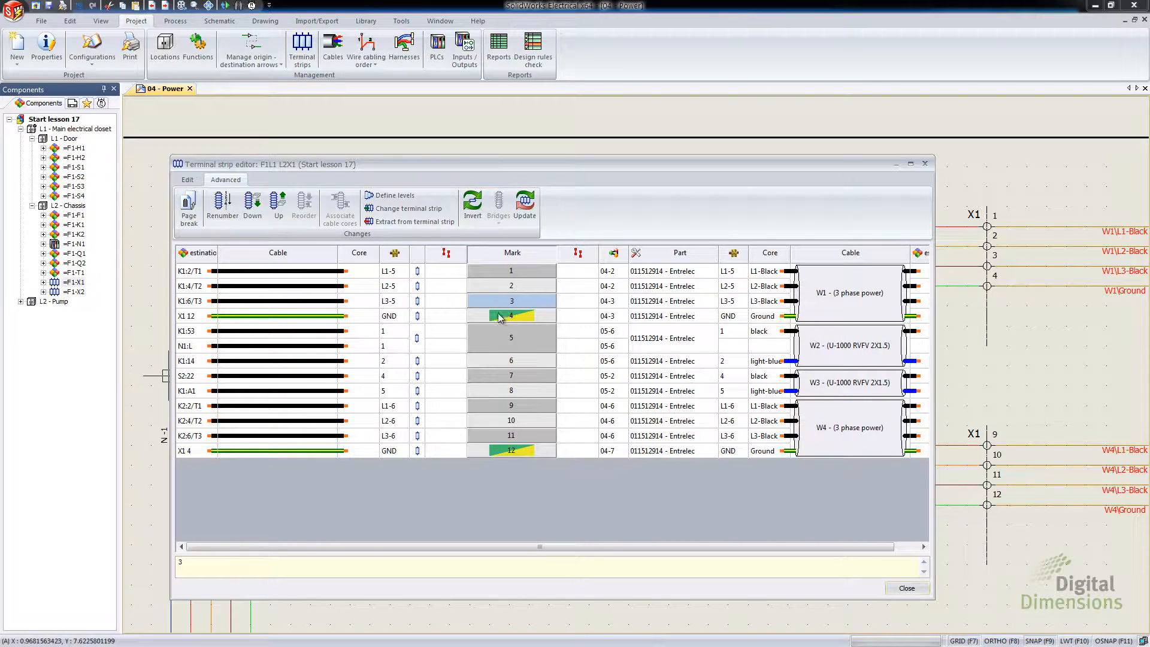
{"action": "left_click", "coordinate": [187, 212]}
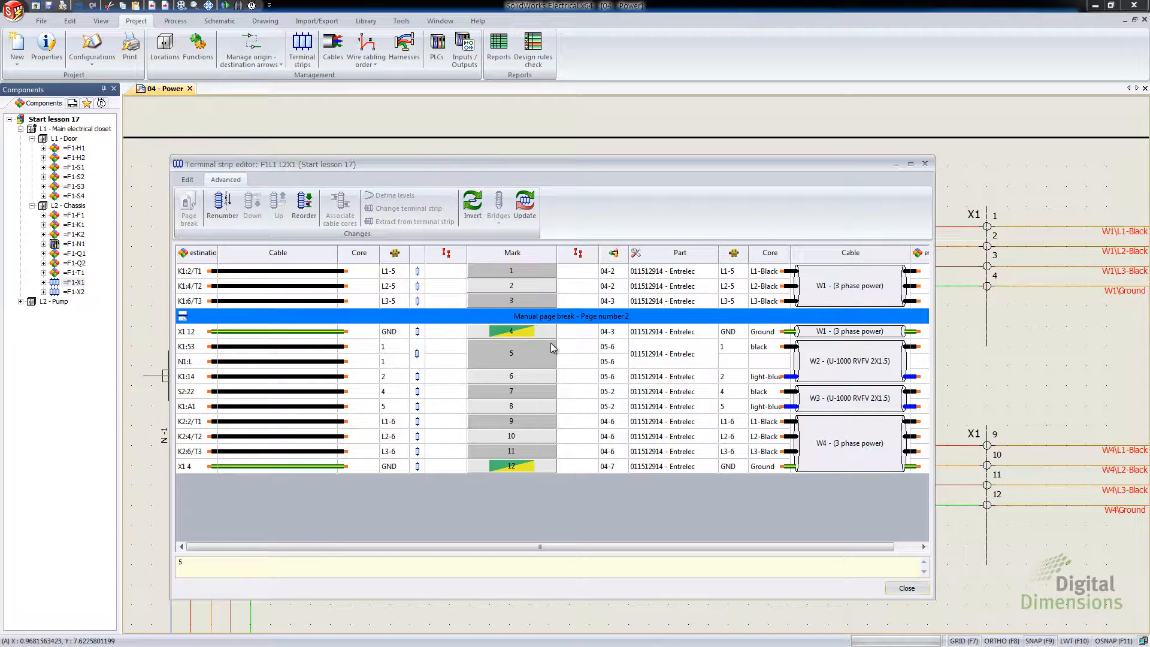
{"action": "left_click", "coordinate": [901, 590]}
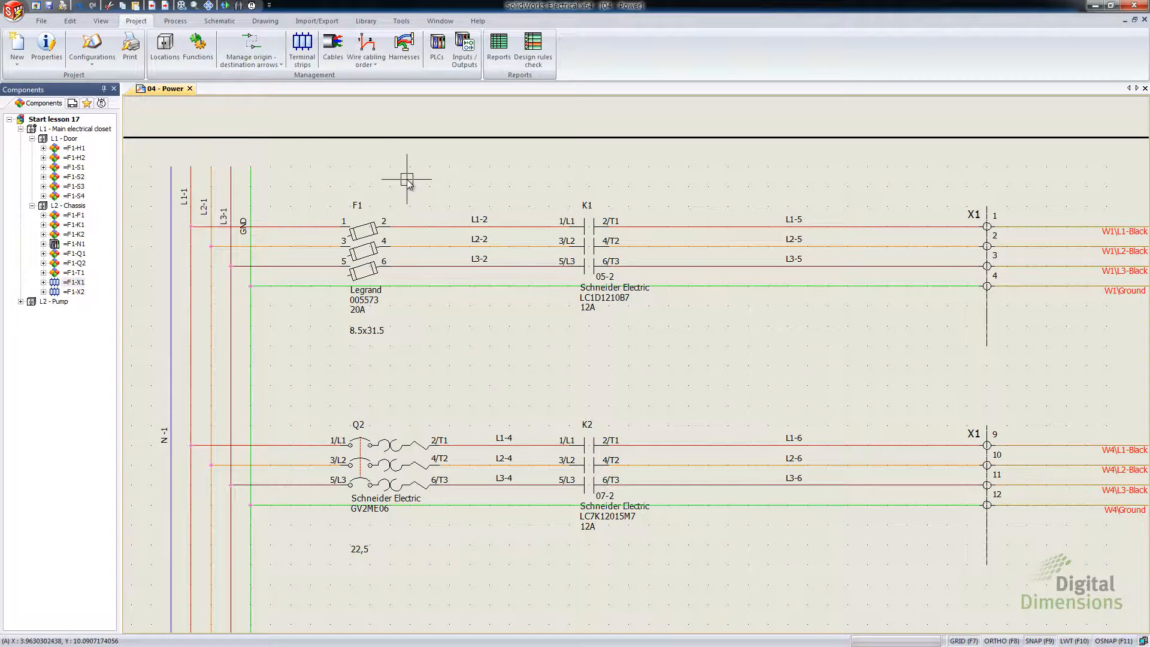
- Open the properties of the default ANSI B terminal strip drawing configuration and review its terminal dimensions and symbols
{"action": "left_click", "coordinate": [90, 60]}
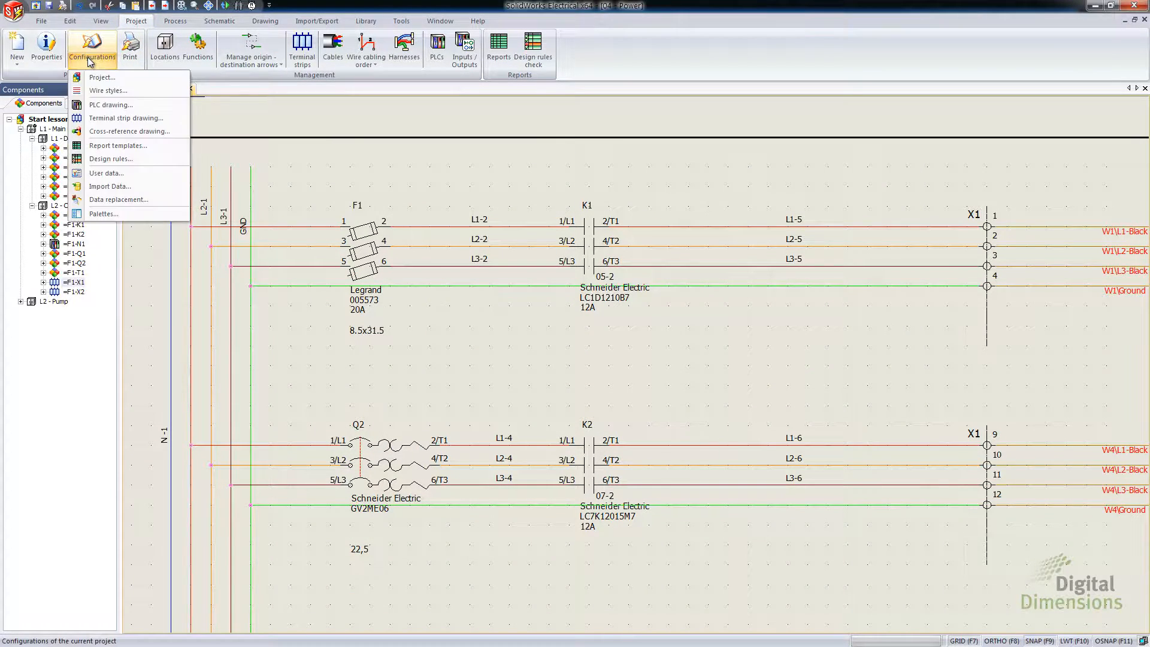
{"action": "left_click", "coordinate": [117, 117]}
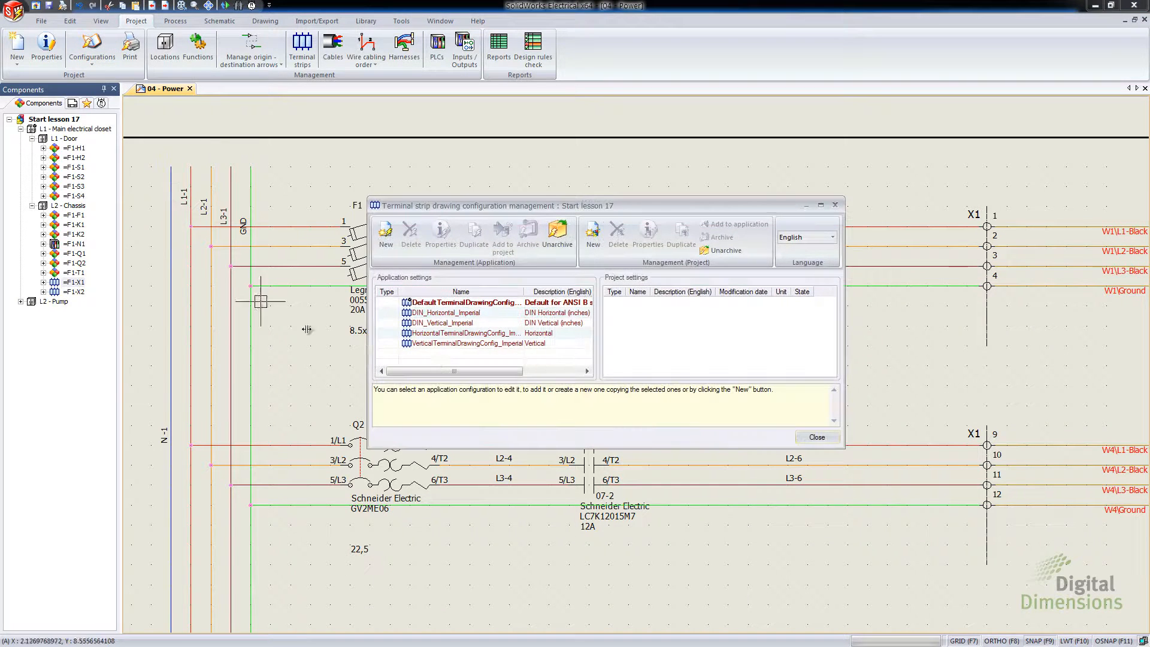
{"action": "left_click", "coordinate": [476, 306]}
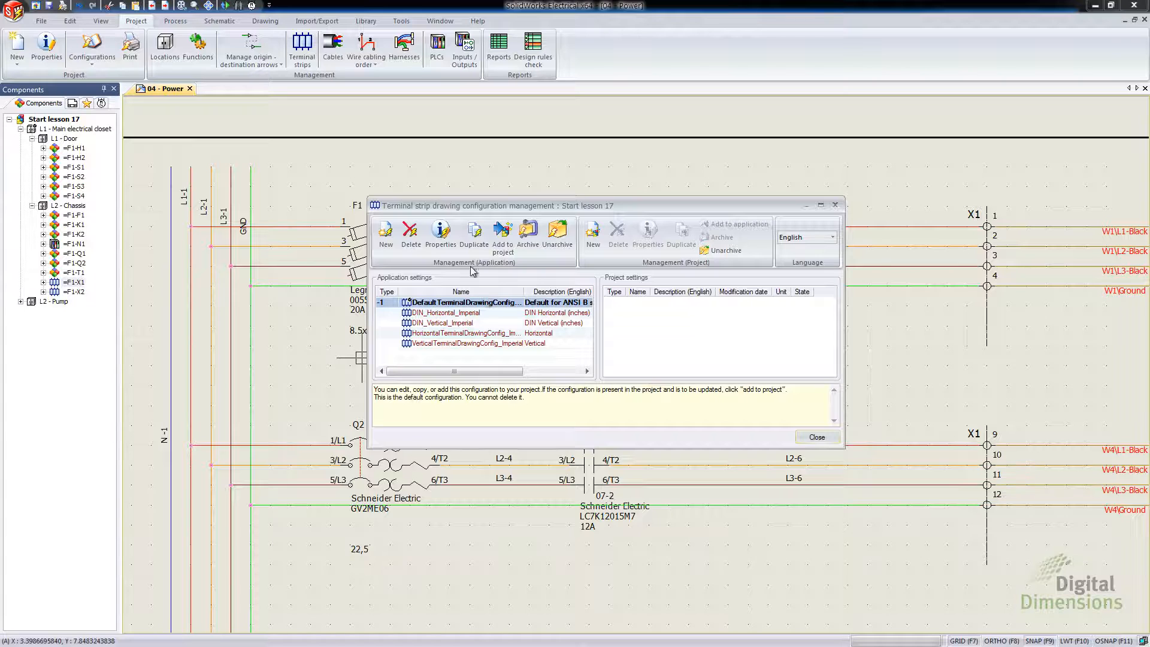
{"action": "left_click", "coordinate": [439, 239]}
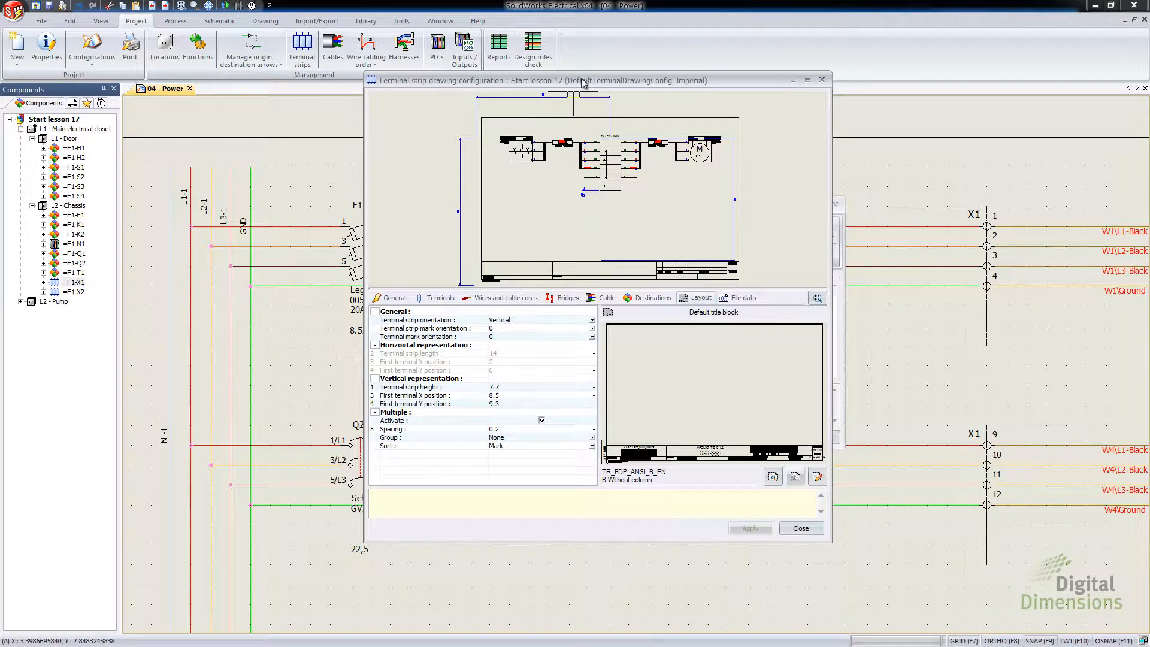
{"action": "left_click_drag", "start_coordinate": [585, 81], "coordinate": [524, 119]}
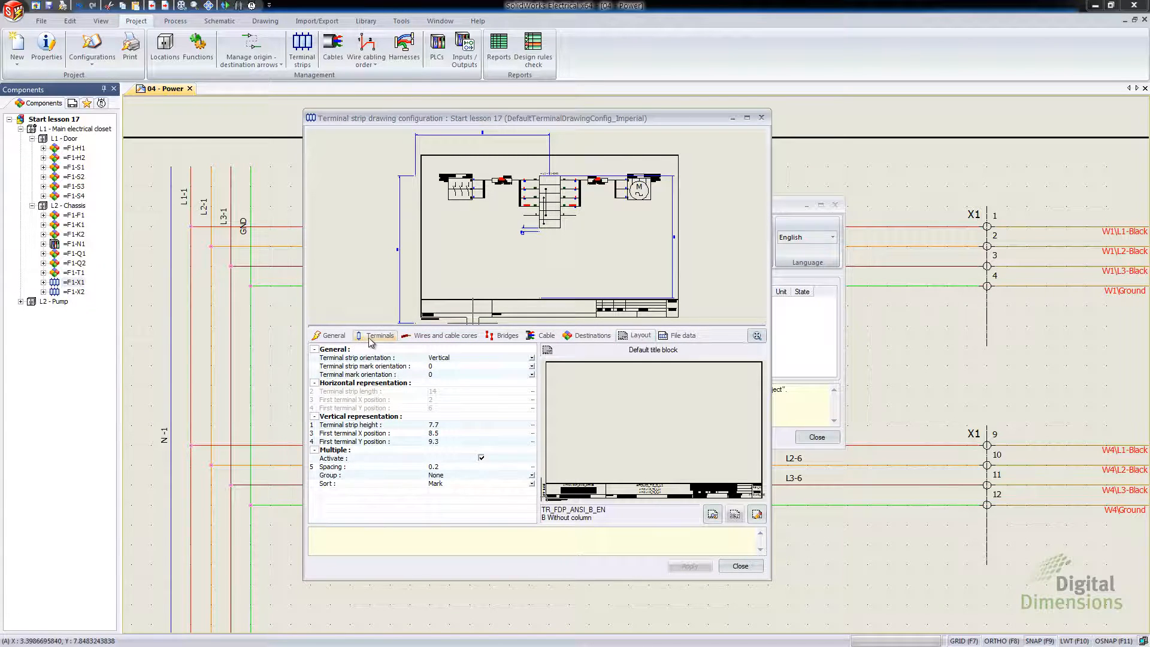
{"action": "left_click", "coordinate": [376, 336]}
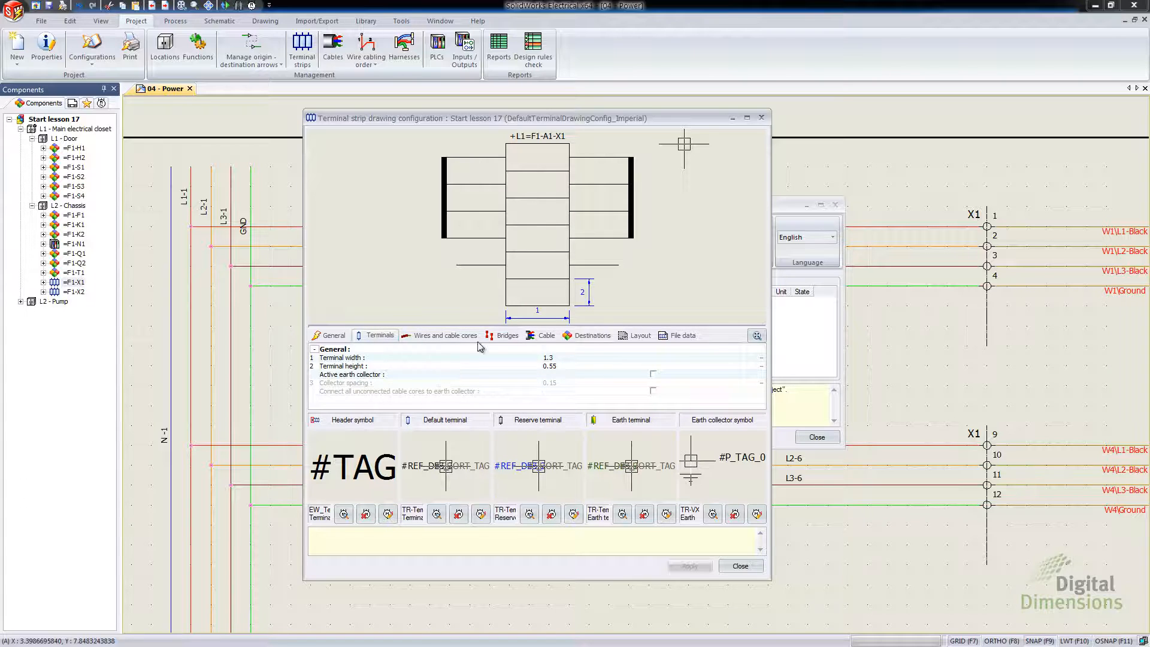
- Examine the configuration's layout settings and their numbered dimensions in the preview, and close both configuration windows
{"action": "left_click", "coordinate": [637, 336]}
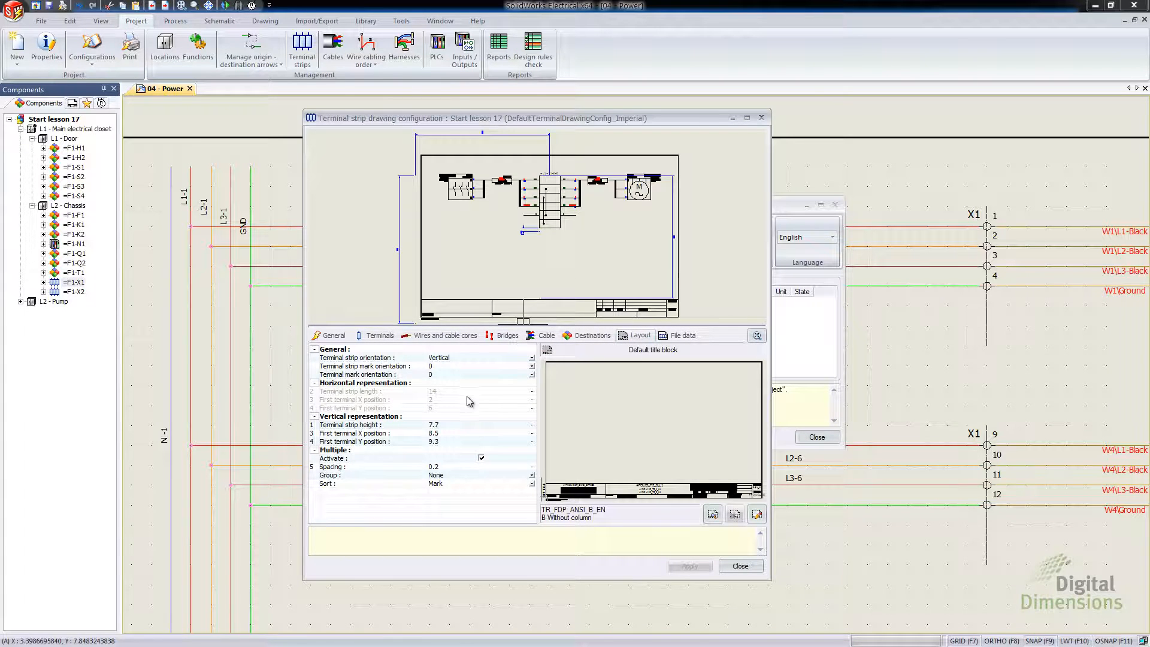
{"action": "scroll", "coordinate": [645, 247], "scroll_direction": "up", "scroll_amount": 6}
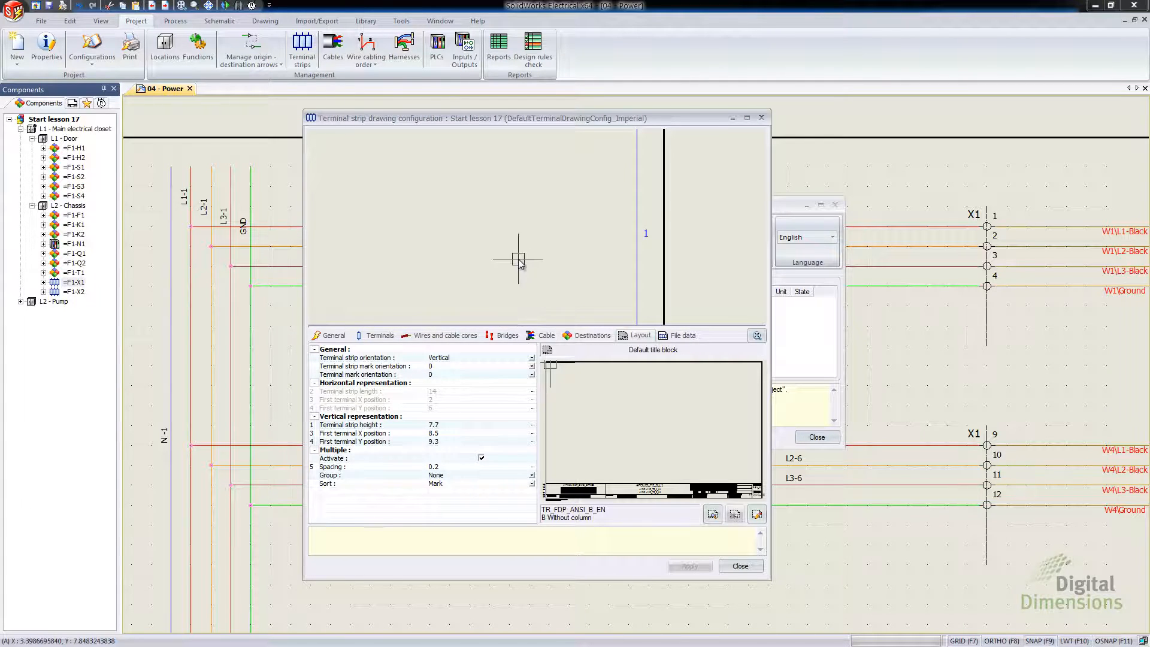
{"action": "scroll", "coordinate": [513, 257], "scroll_direction": "down", "scroll_amount": 5}
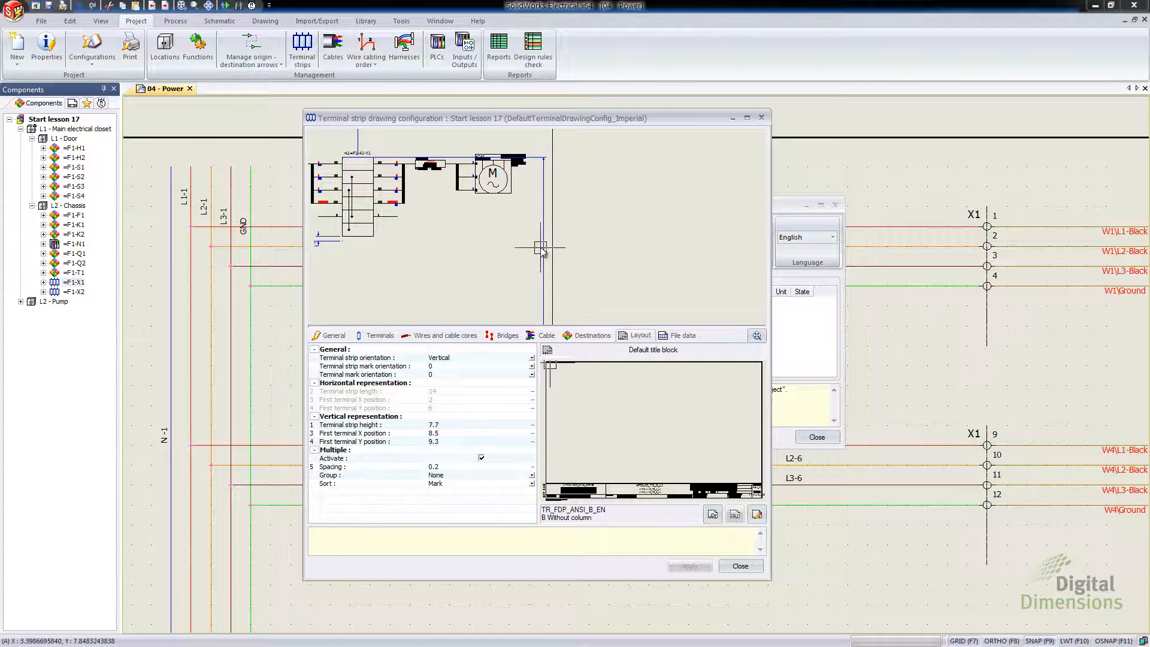
{"action": "middle_click_drag", "start_coordinate": [442, 239], "coordinate": [578, 223]}
{"action": "scroll", "coordinate": [473, 217], "scroll_direction": "up", "scroll_amount": 5}
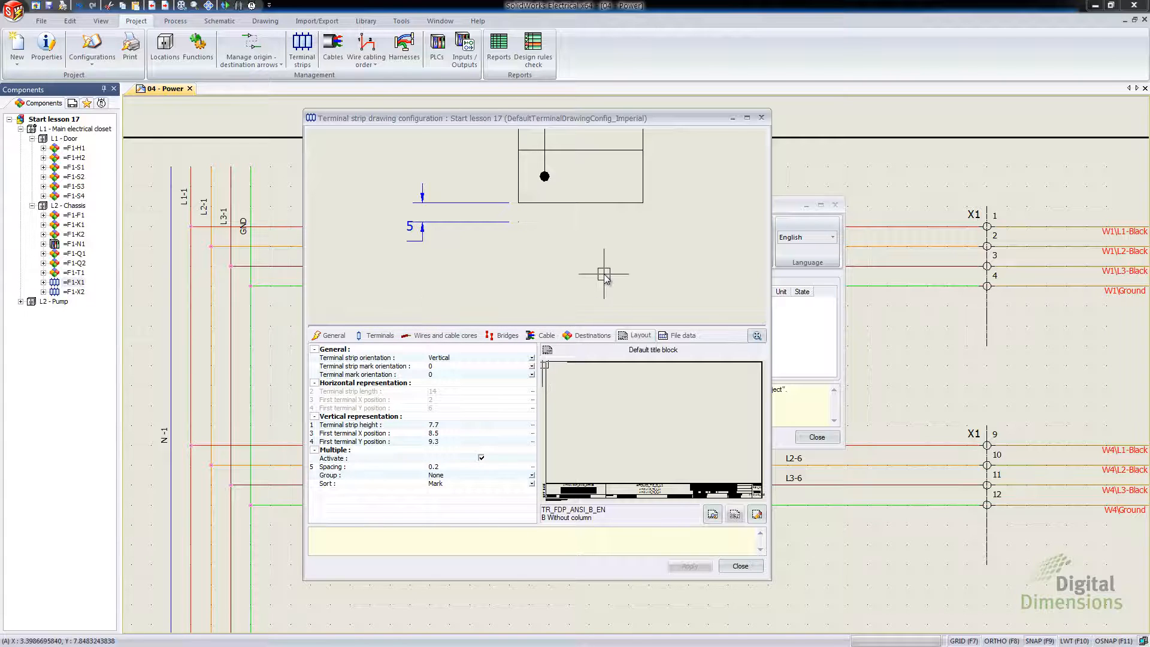
{"action": "scroll", "coordinate": [616, 269], "scroll_direction": "down", "scroll_amount": 5}
{"action": "middle_click_drag", "start_coordinate": [616, 258], "coordinate": [583, 236]}
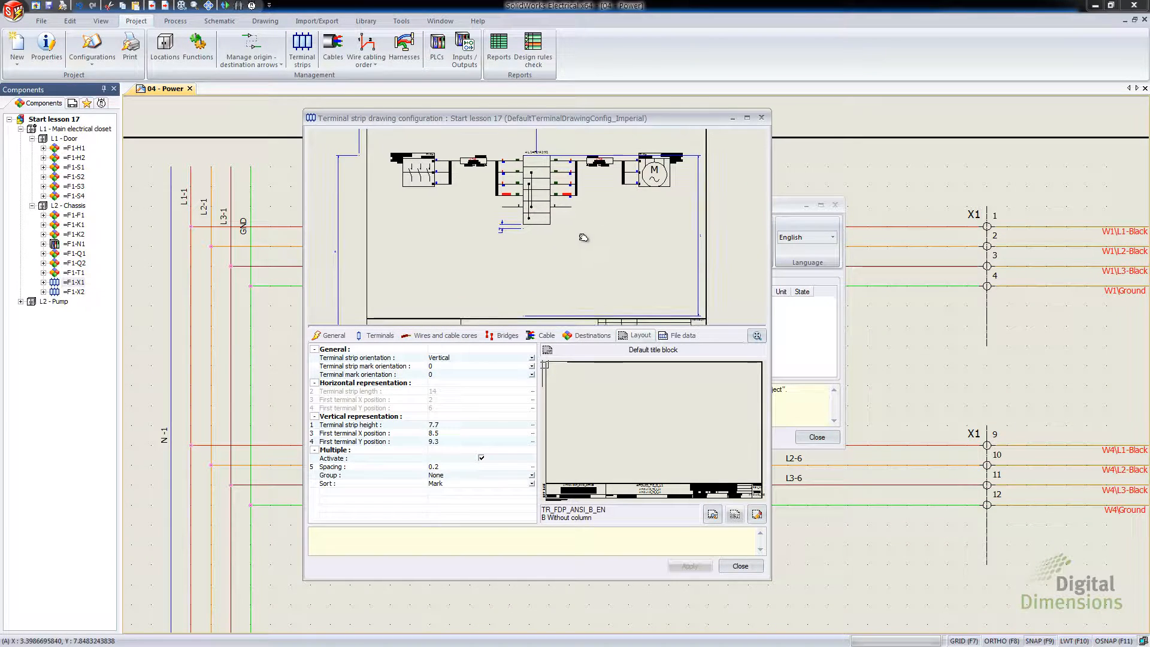
{"action": "scroll", "coordinate": [582, 236], "scroll_direction": "up", "scroll_amount": 1}
{"action": "scroll", "coordinate": [582, 252], "scroll_direction": "down", "scroll_amount": 2}
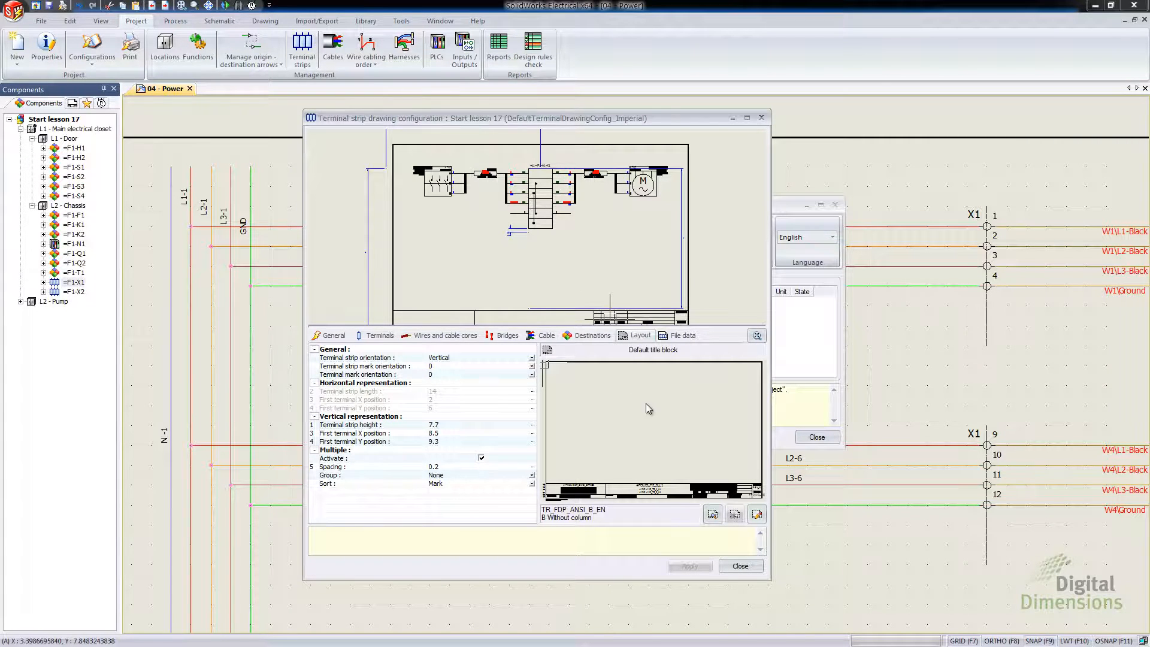
{"action": "left_click", "coordinate": [741, 566]}
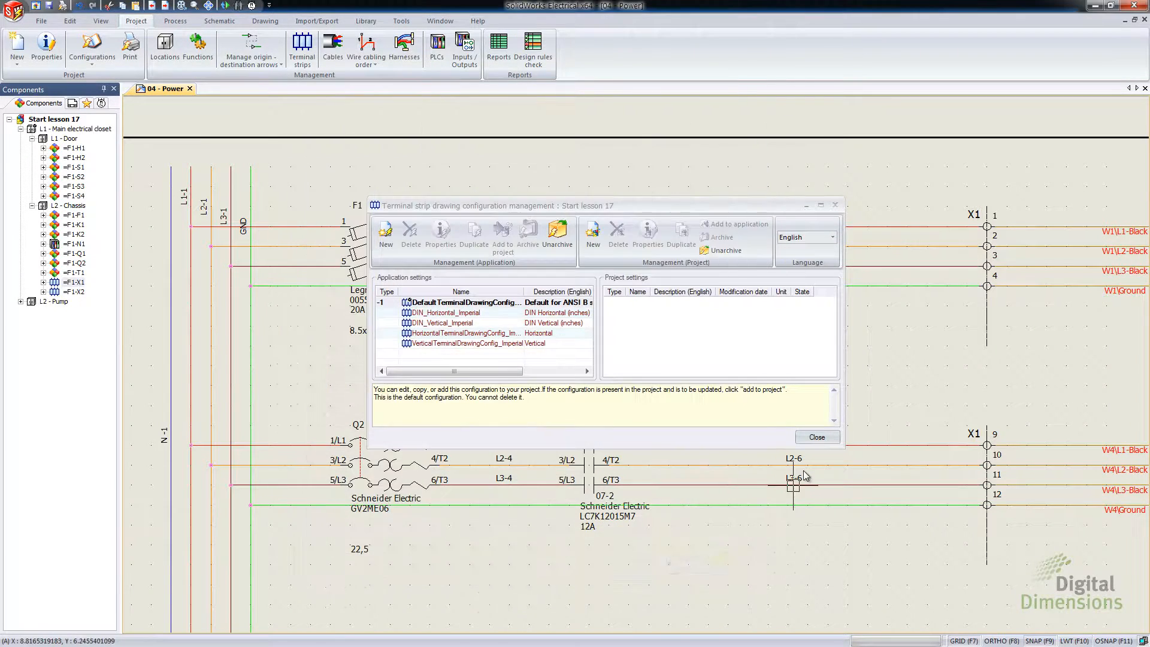
{"action": "left_click", "coordinate": [817, 437]}
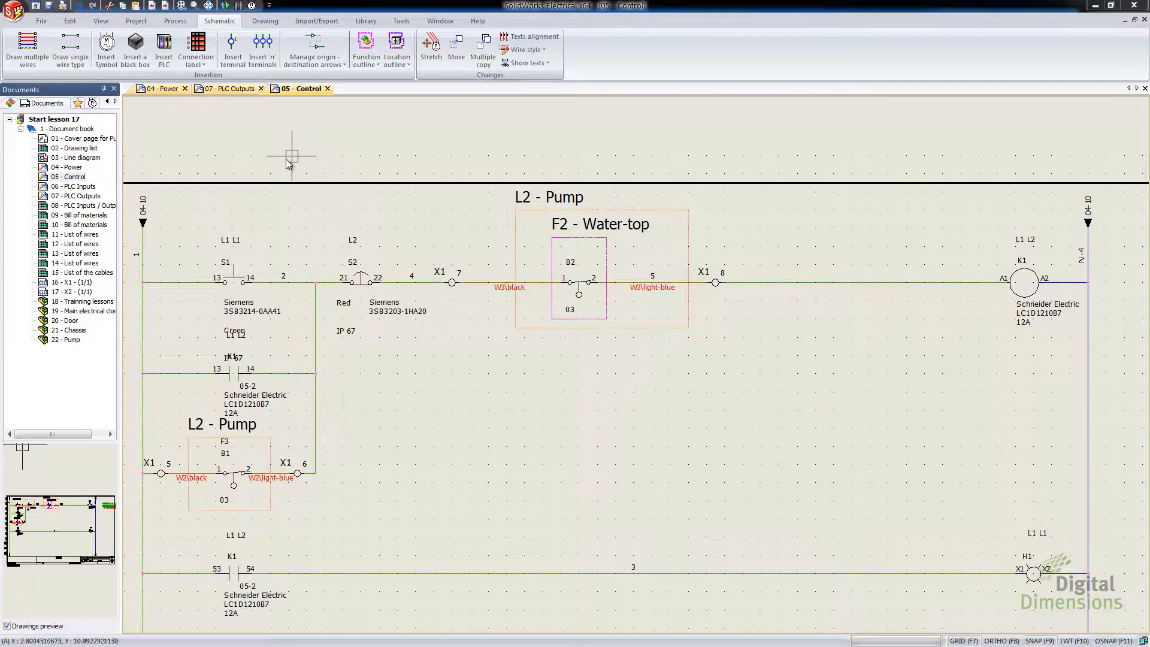
- Check the location assigned to drawing 05 - Control and close the location selection without changing it
{"action": "right_click", "coordinate": [72, 178]}
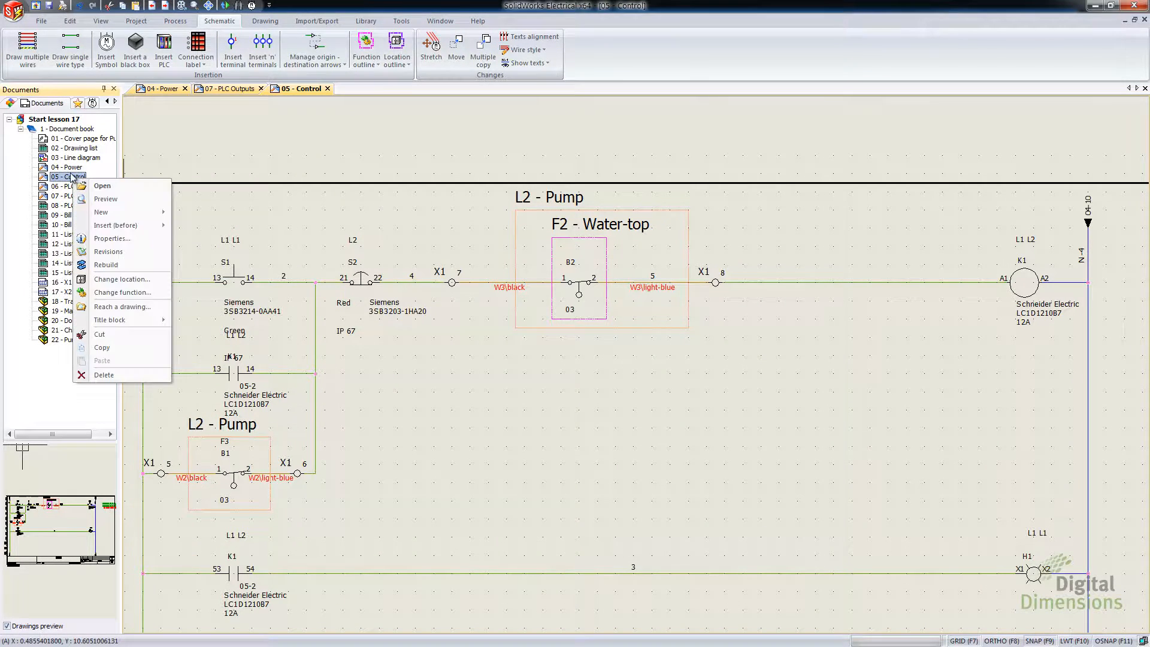
{"action": "left_click", "coordinate": [118, 280]}
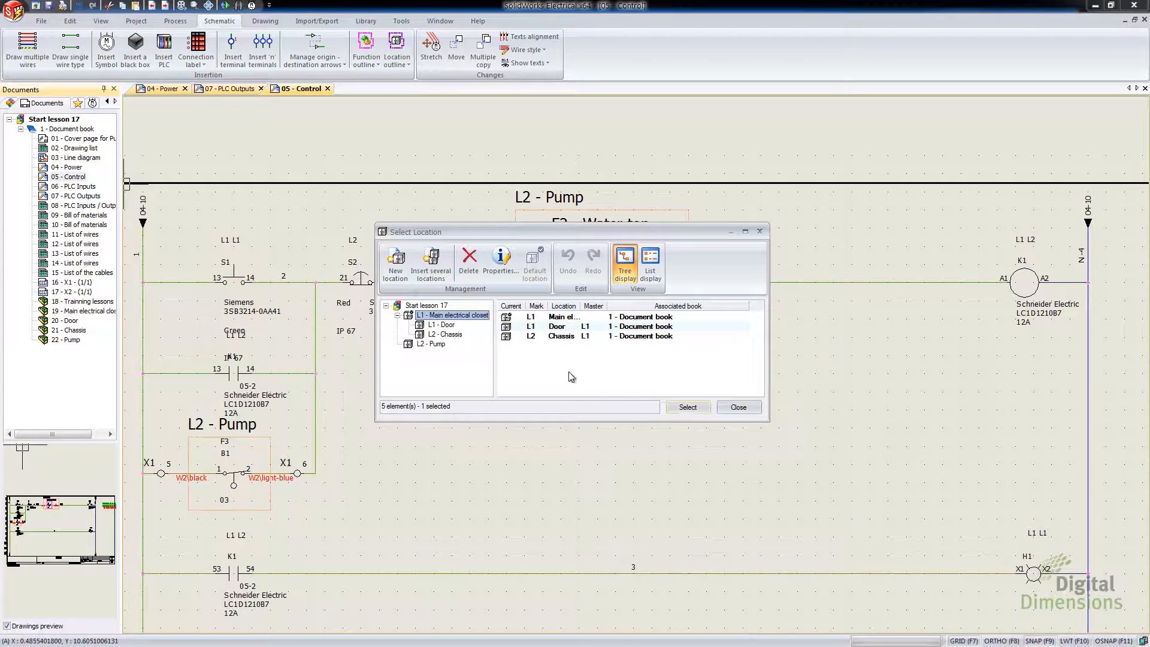
{"action": "left_click", "coordinate": [737, 407]}
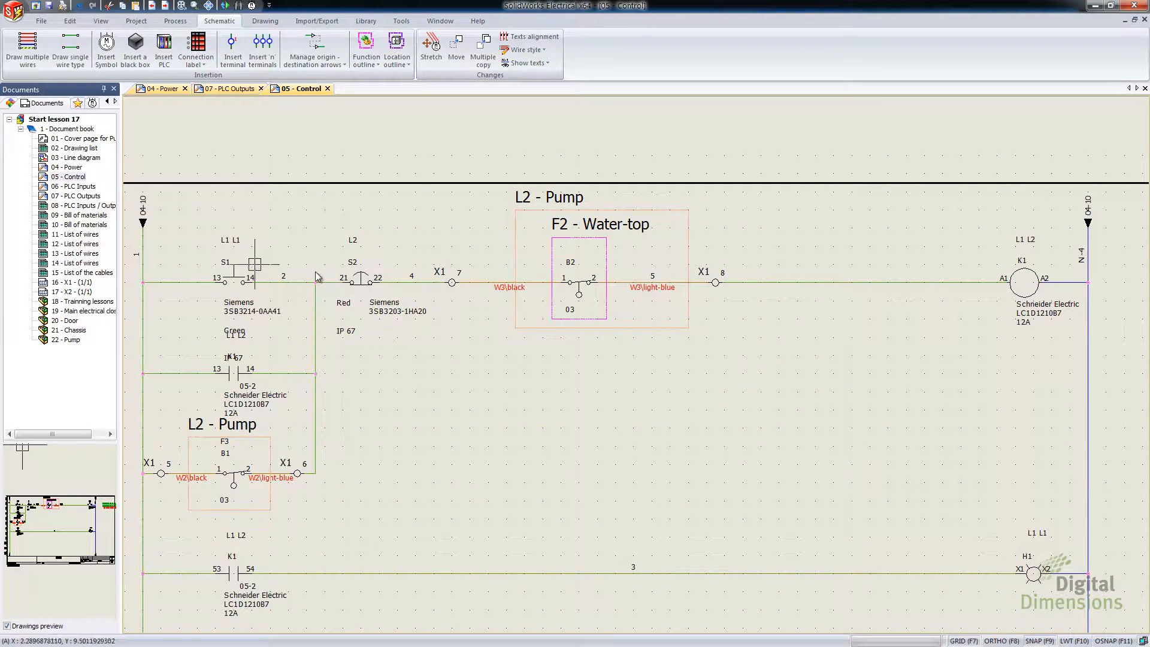
- Check the location in the symbol properties of push button S1 and cancel without changes
{"action": "right_click", "coordinate": [239, 273]}
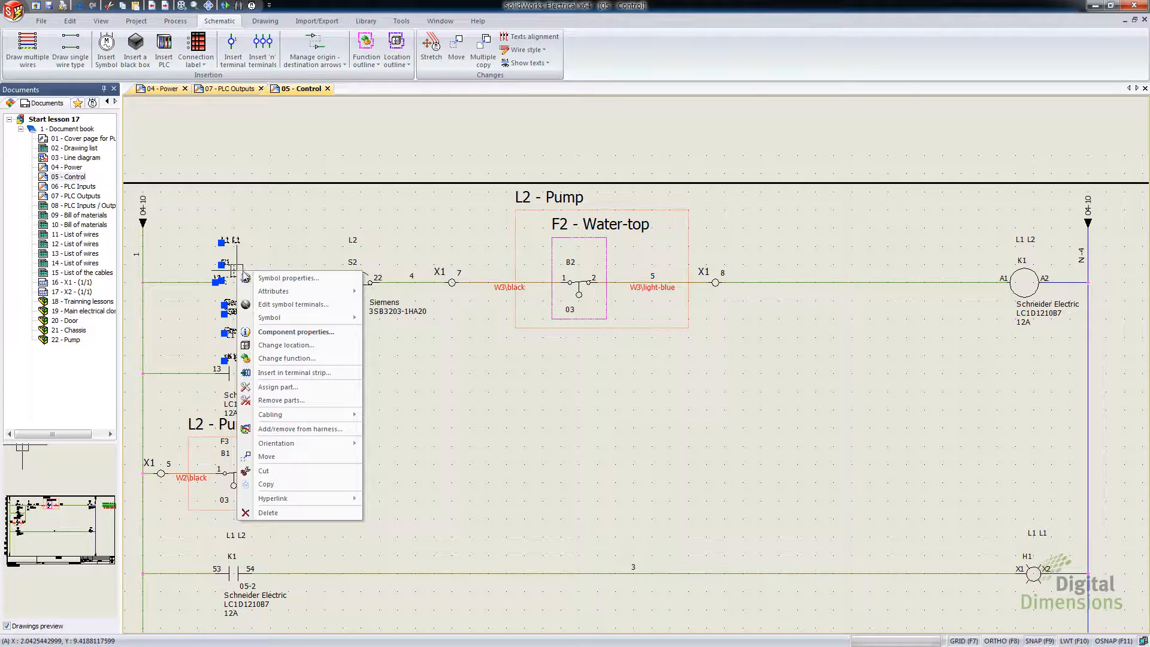
{"action": "left_click", "coordinate": [277, 279]}
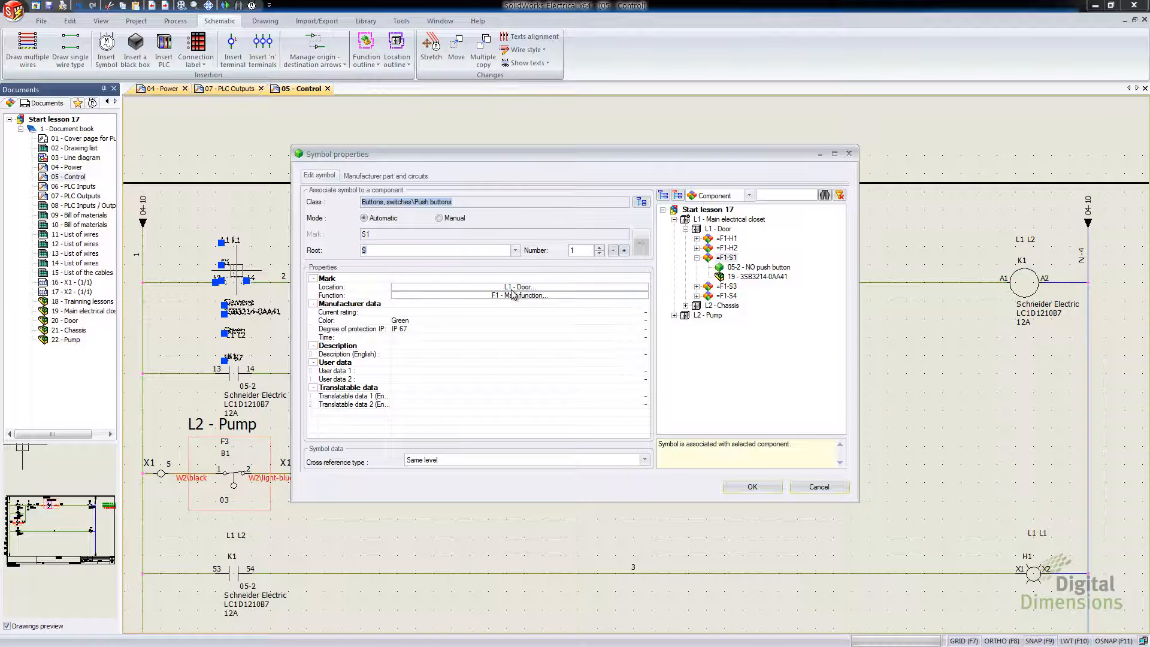
{"action": "left_click", "coordinate": [818, 486]}
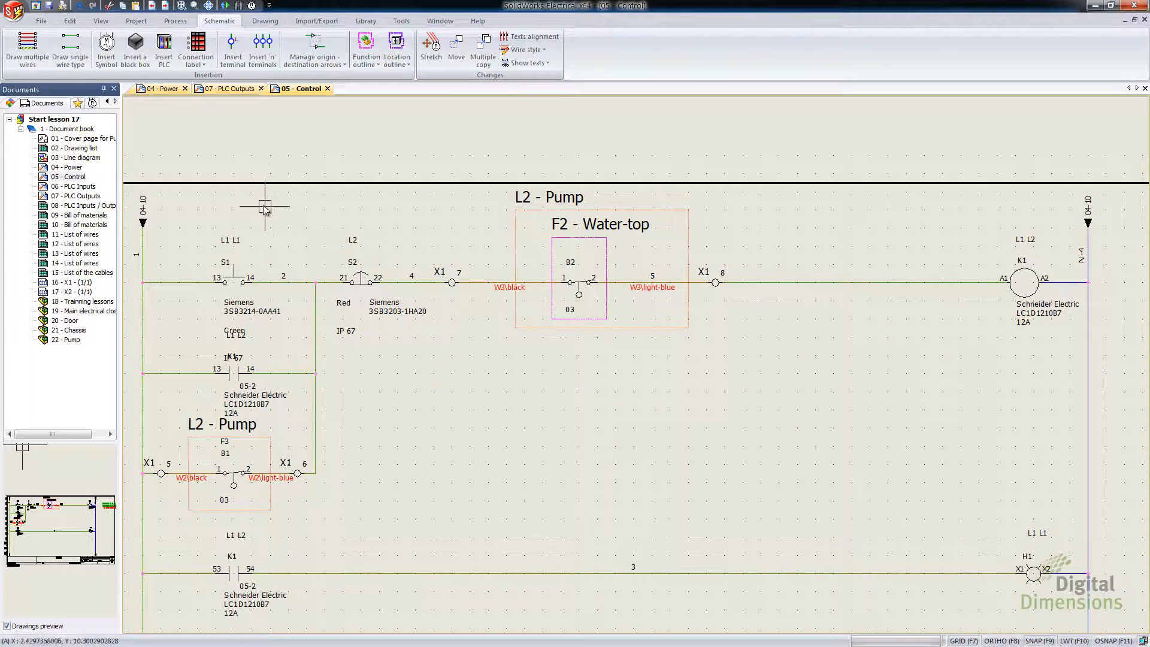
- Draw a rectangular location outline around S1 and S2, assign it to L1 - Door, and change the location of the enclosed components
{"action": "left_click", "coordinate": [397, 63]}
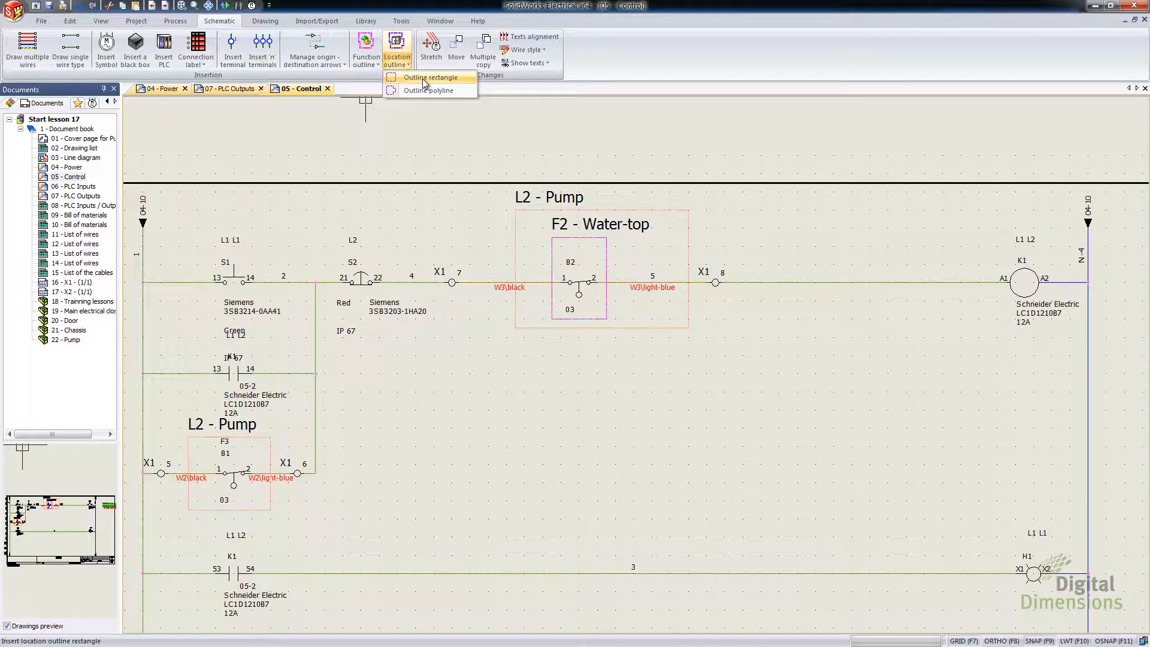
{"action": "left_click", "coordinate": [424, 78]}
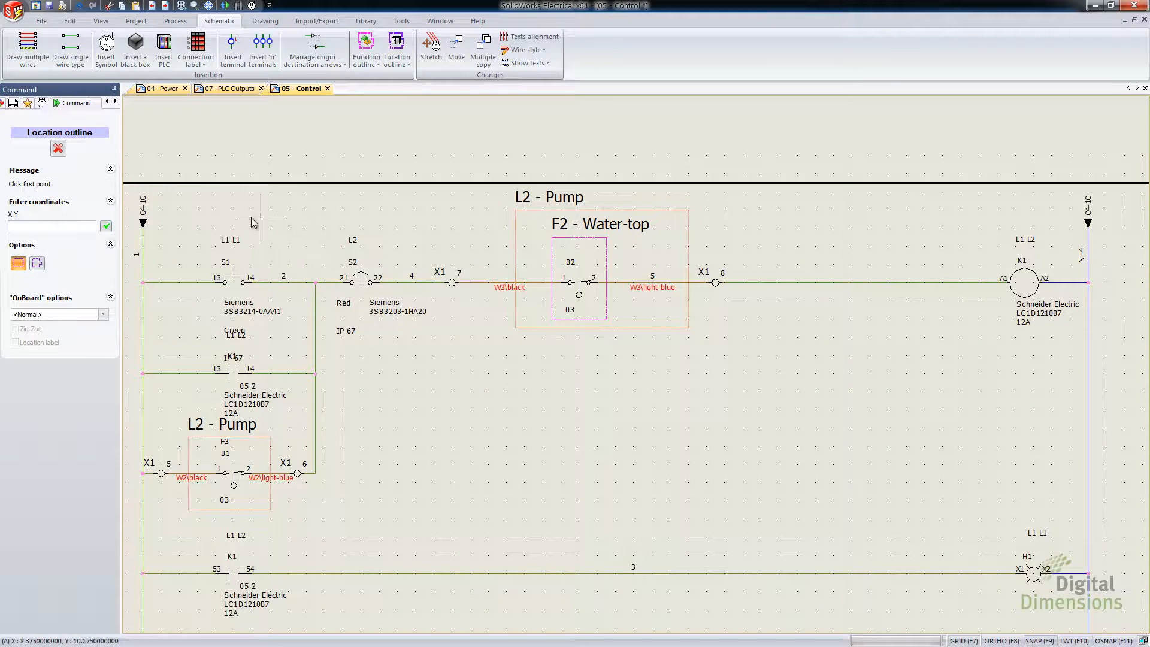
{"action": "left_click", "coordinate": [188, 219]}
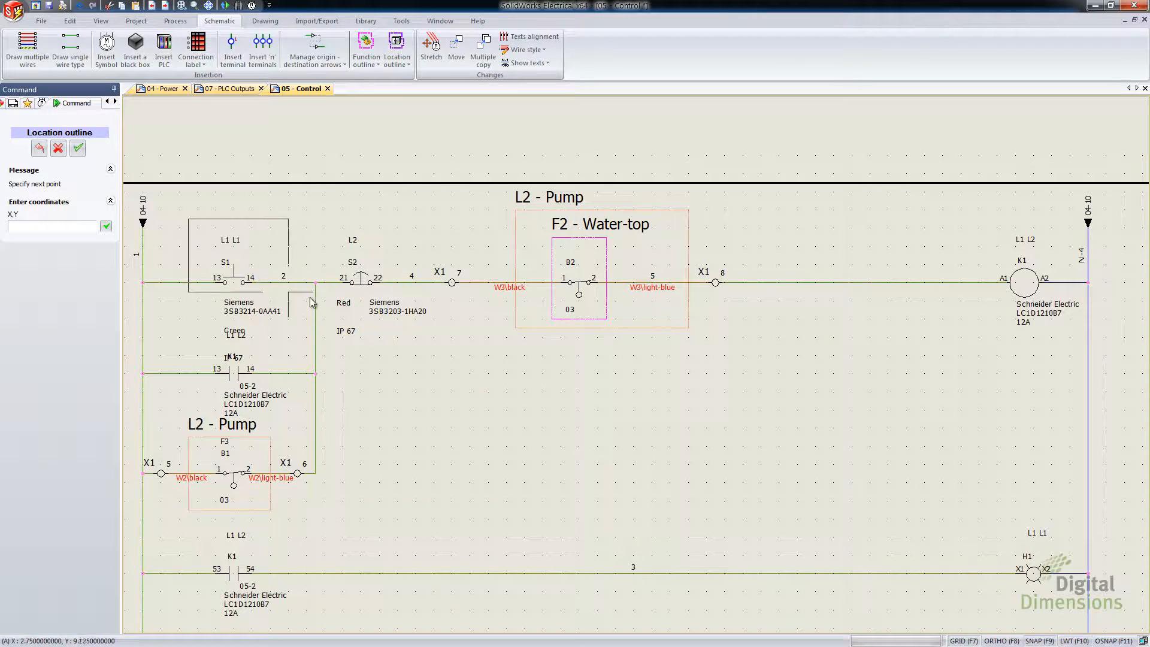
{"action": "left_click", "coordinate": [398, 327]}
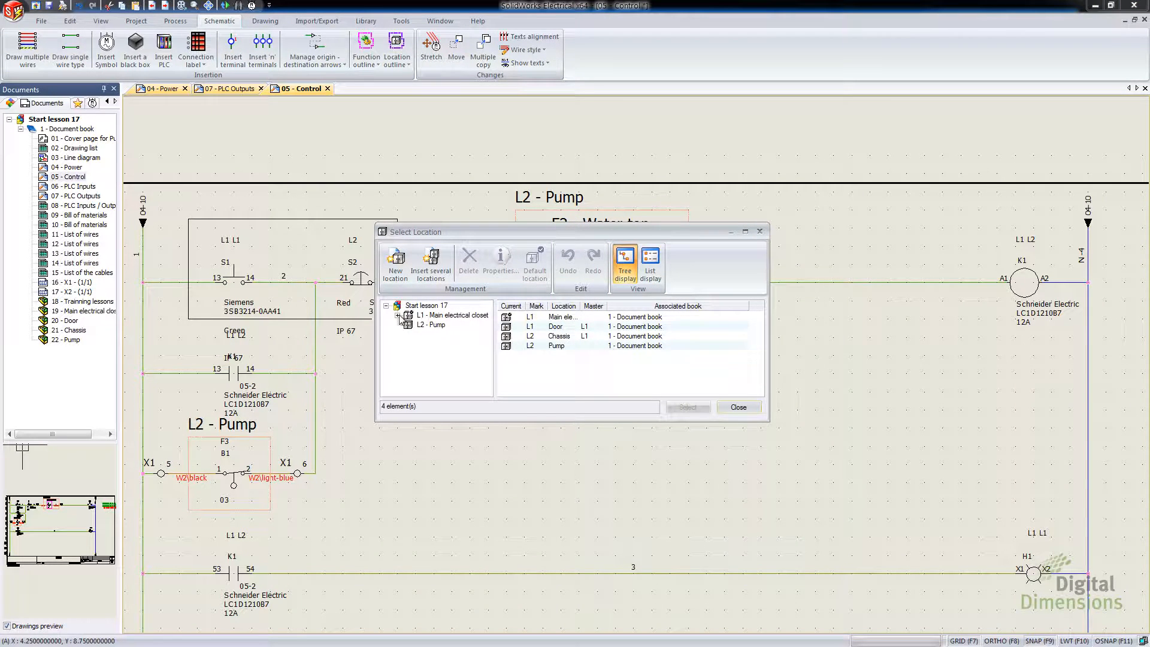
{"action": "left_click", "coordinate": [397, 315]}
{"action": "left_click", "coordinate": [441, 324]}
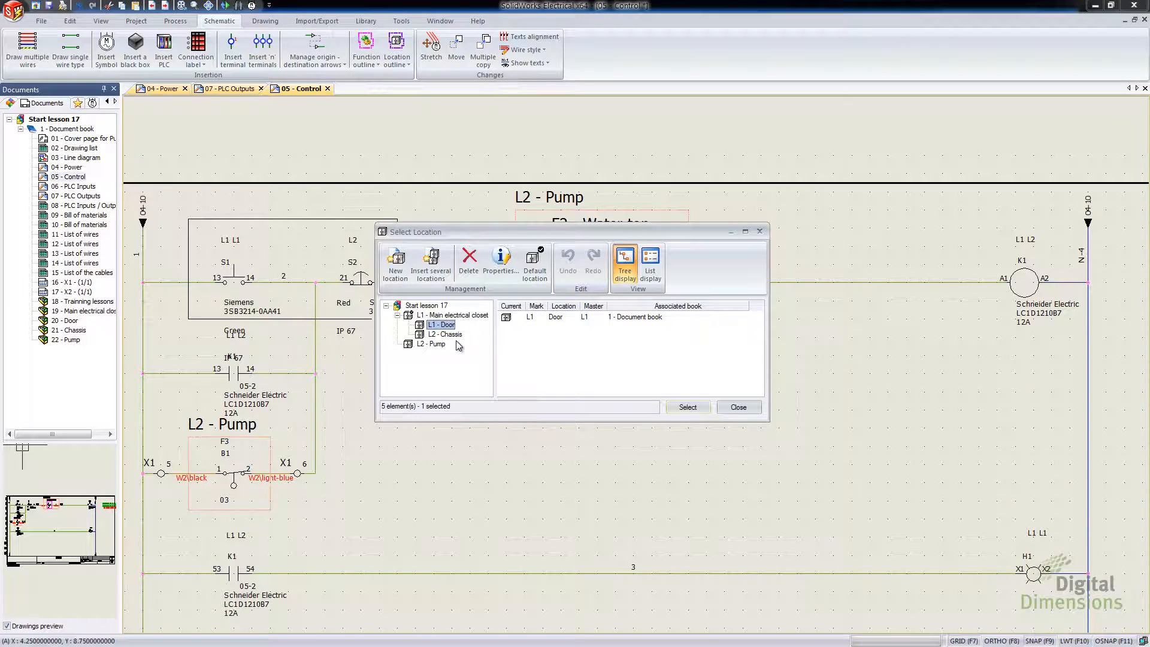
{"action": "left_click", "coordinate": [690, 411]}
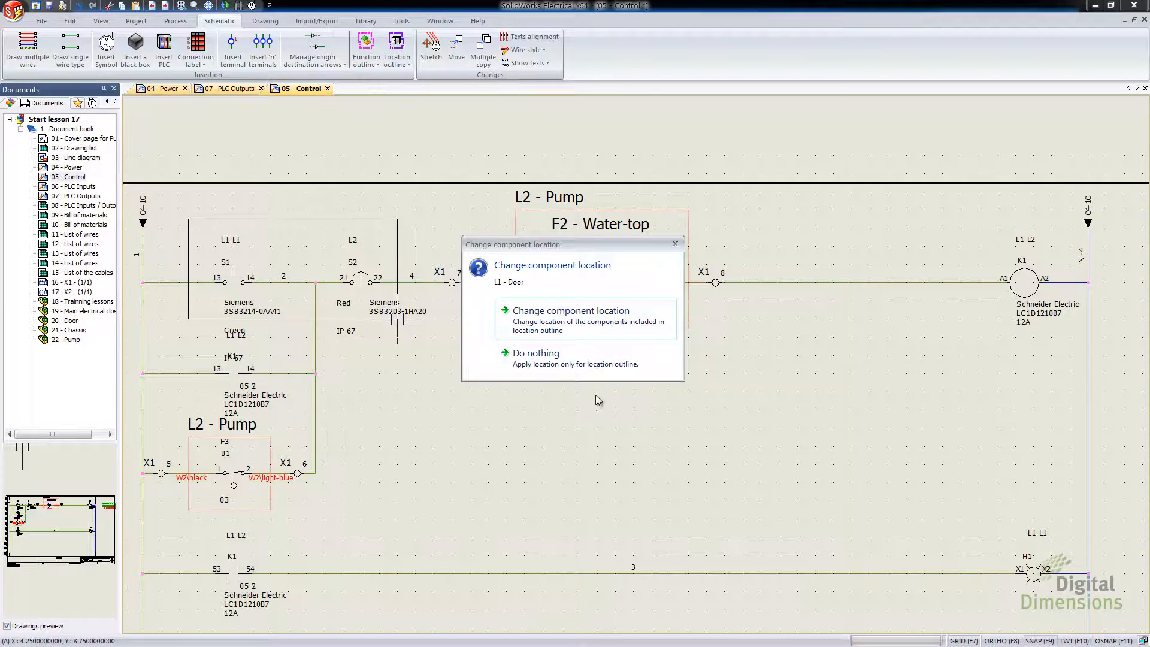
{"action": "left_click", "coordinate": [561, 324]}
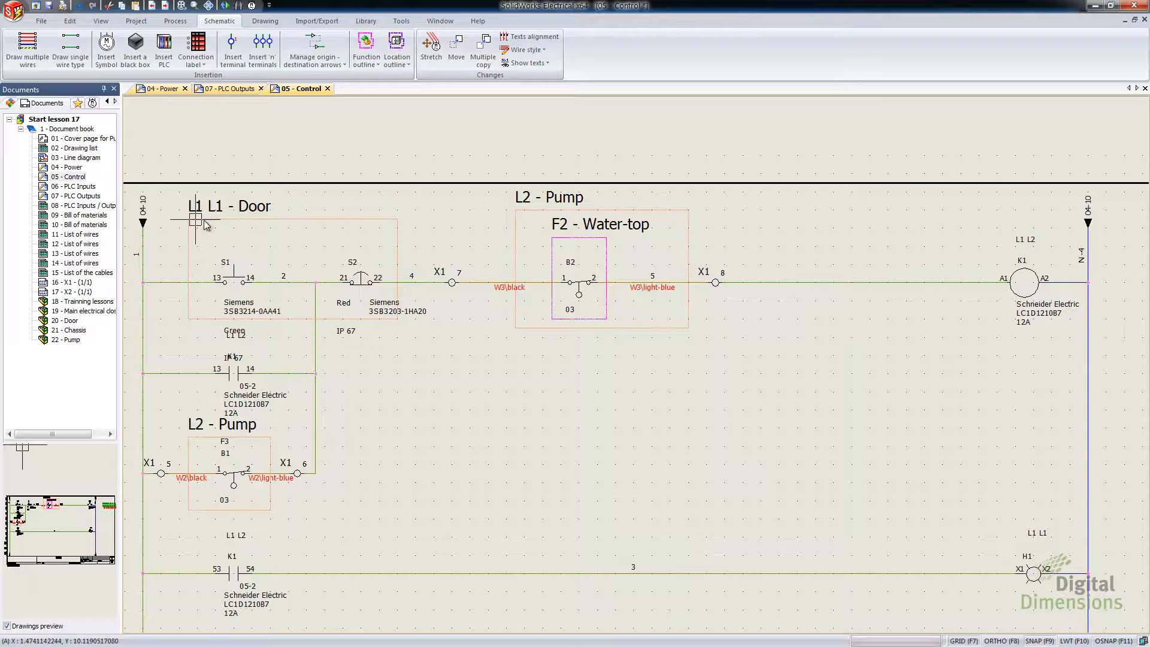
- Check the location in the symbol properties of S1 and of emergency button S2, and close each properties window
{"action": "right_click", "coordinate": [241, 273]}
{"action": "left_click", "coordinate": [270, 279]}
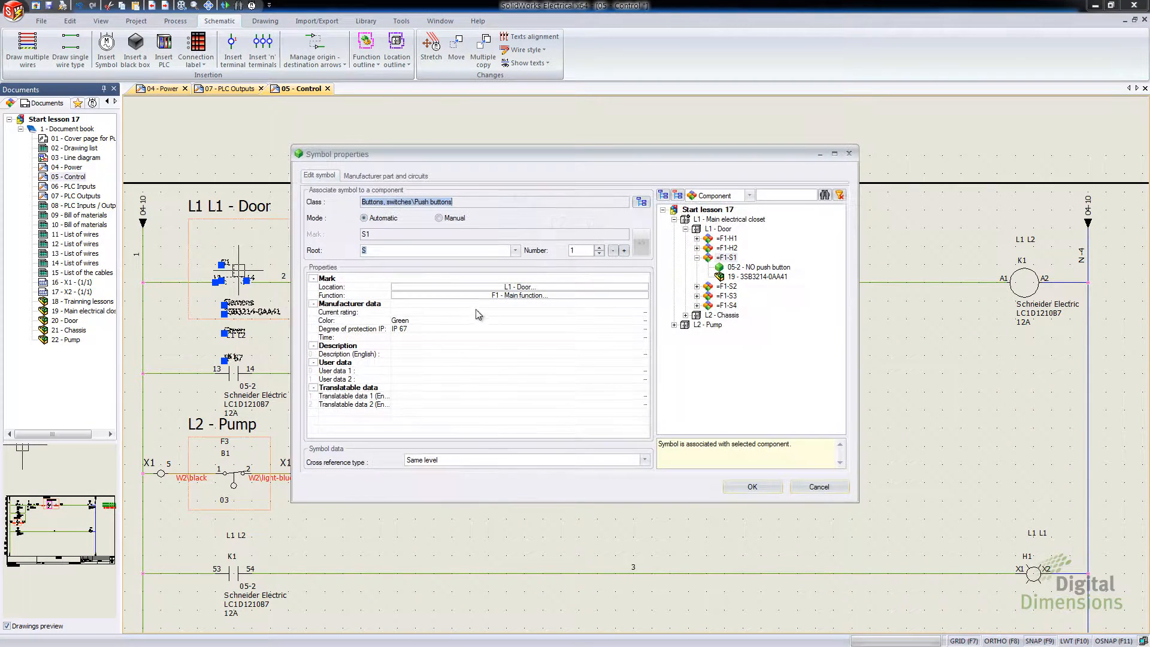
{"action": "left_click", "coordinate": [818, 486]}
{"action": "right_click", "coordinate": [359, 278]}
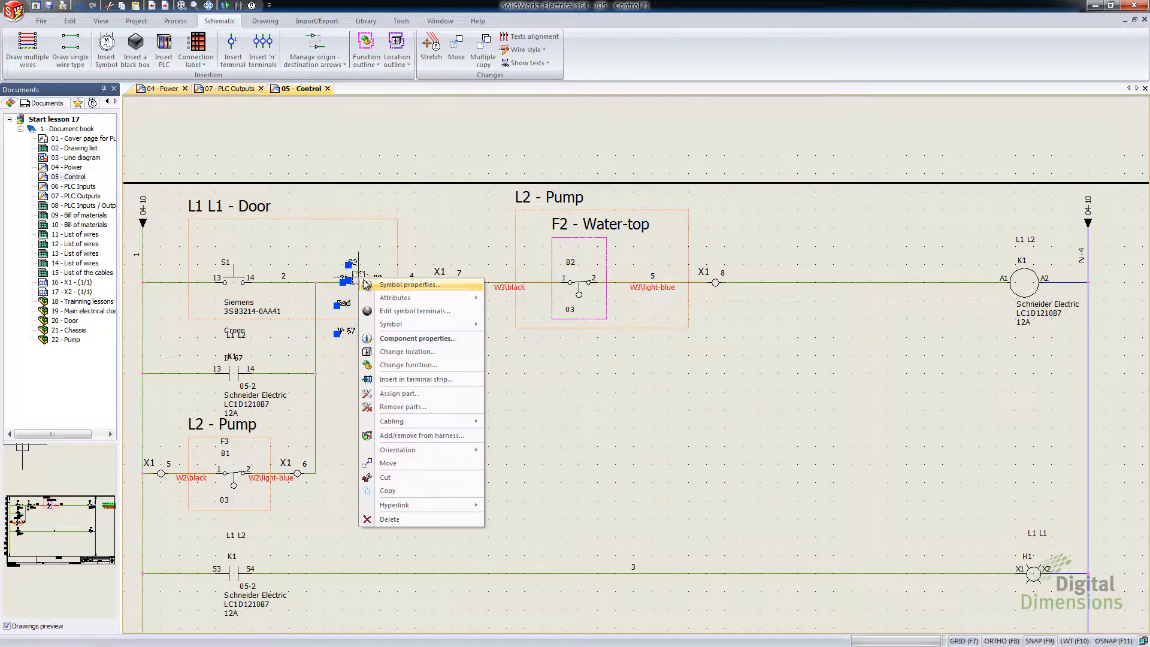
{"action": "left_click", "coordinate": [394, 290]}
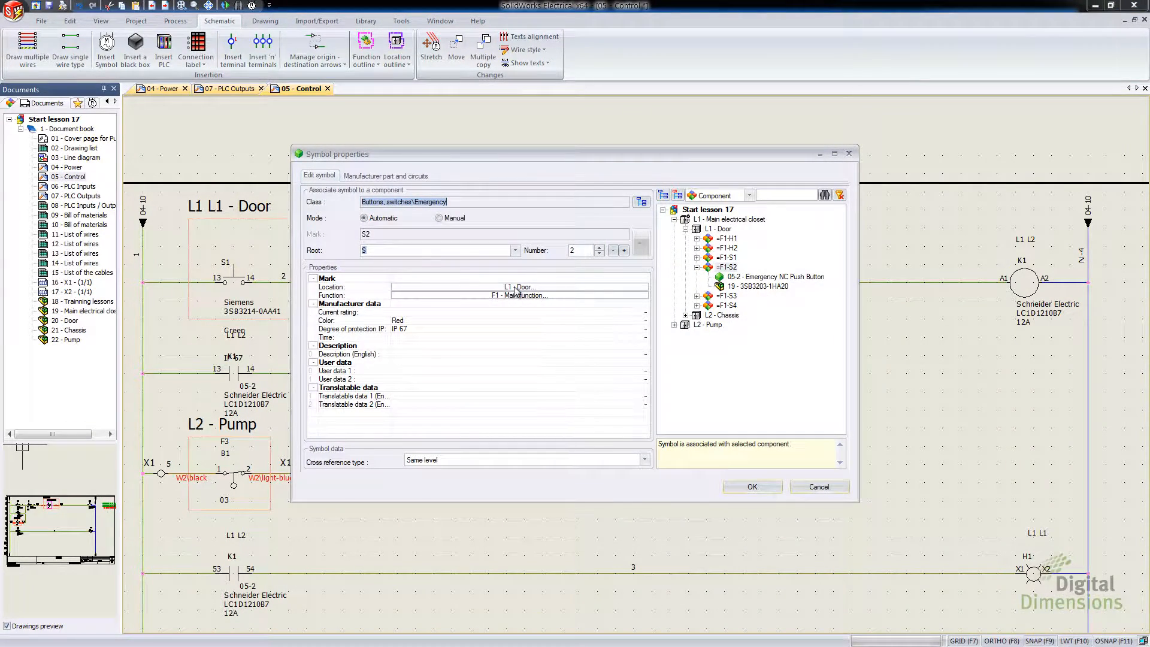
{"action": "left_click", "coordinate": [752, 487]}
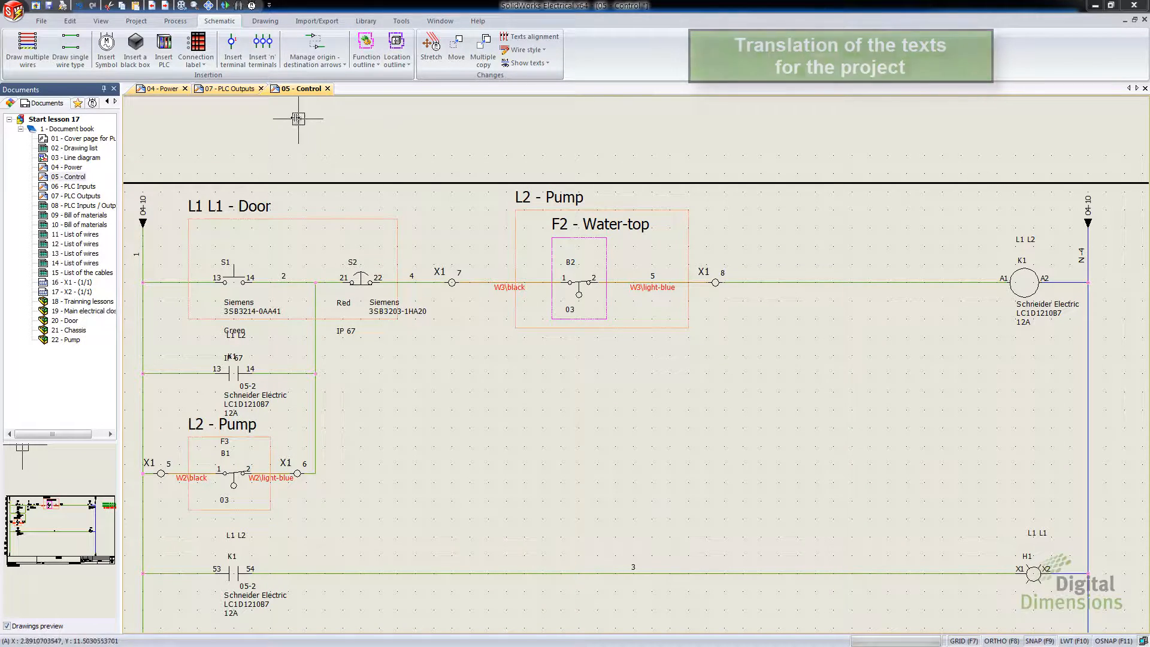
- Request translation of the project texts and set German as the second project language in the project settings
{"action": "left_click", "coordinate": [182, 23]}
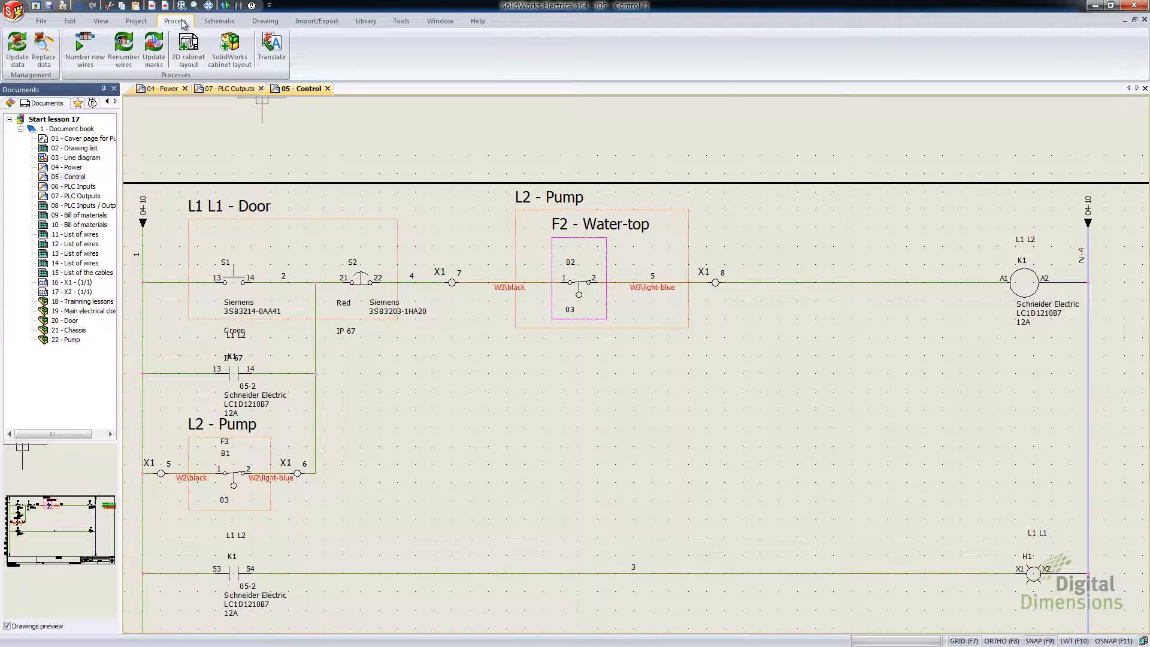
{"action": "left_click", "coordinate": [275, 62]}
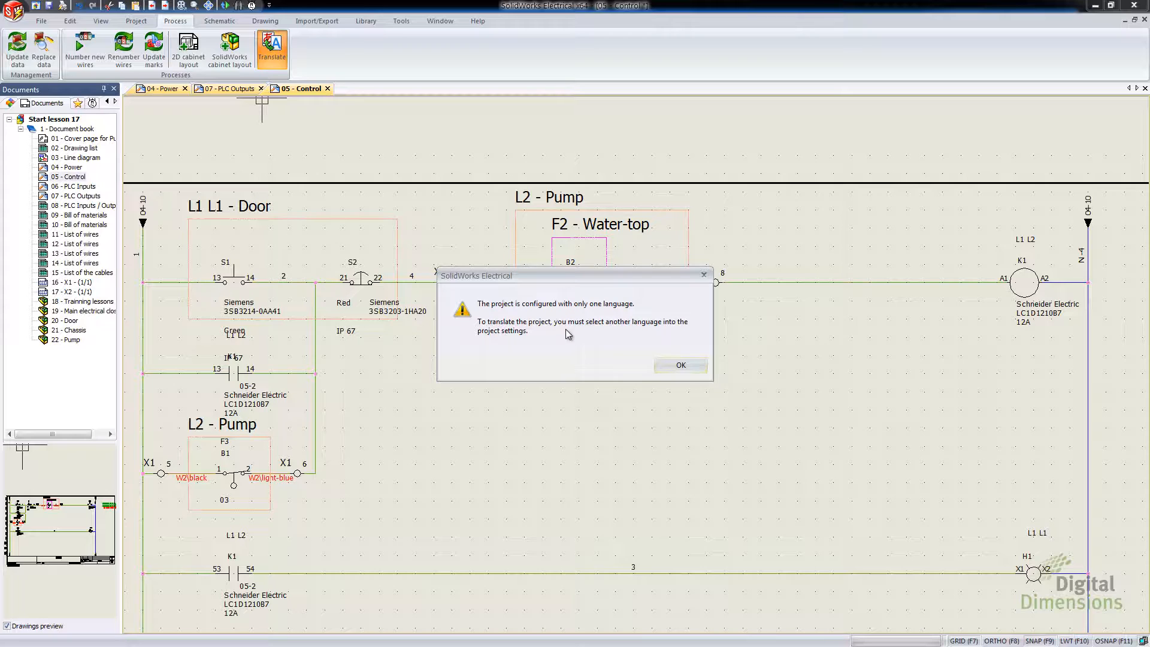
{"action": "left_click", "coordinate": [674, 364]}
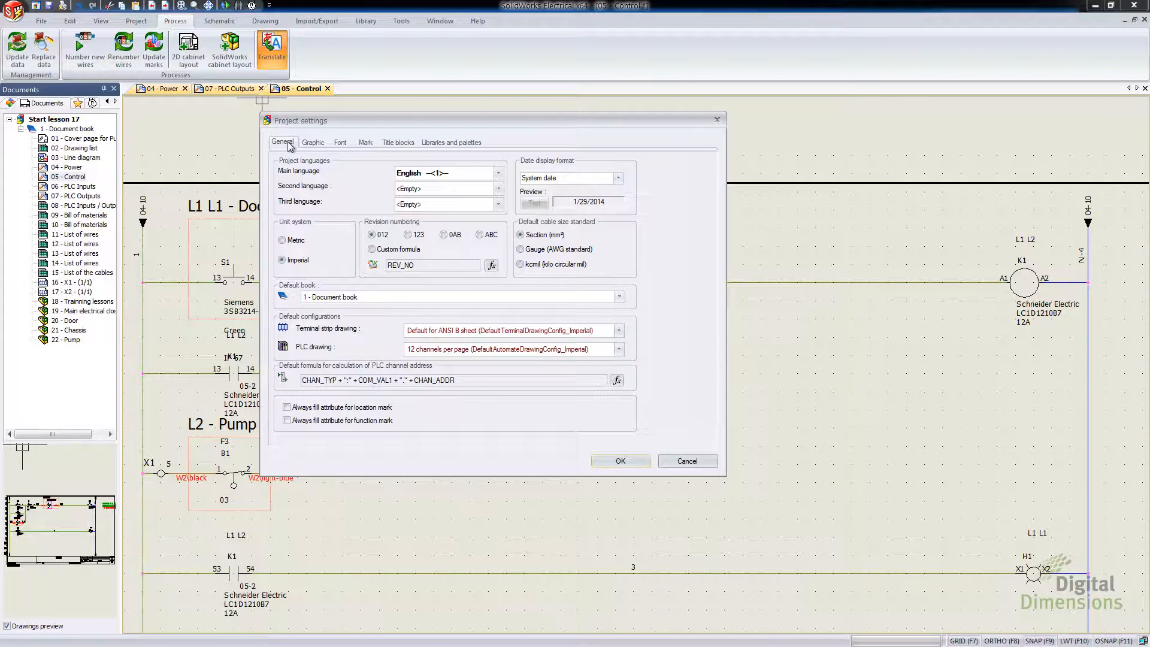
{"action": "left_click", "coordinate": [498, 188]}
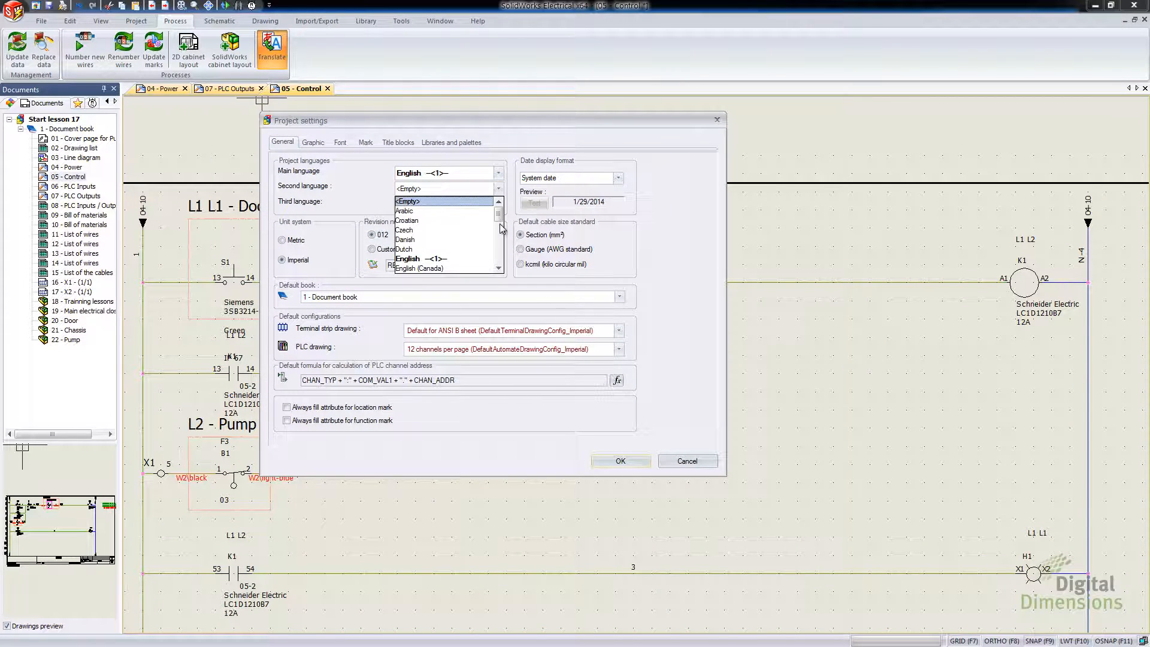
{"action": "left_click", "coordinate": [506, 220]}
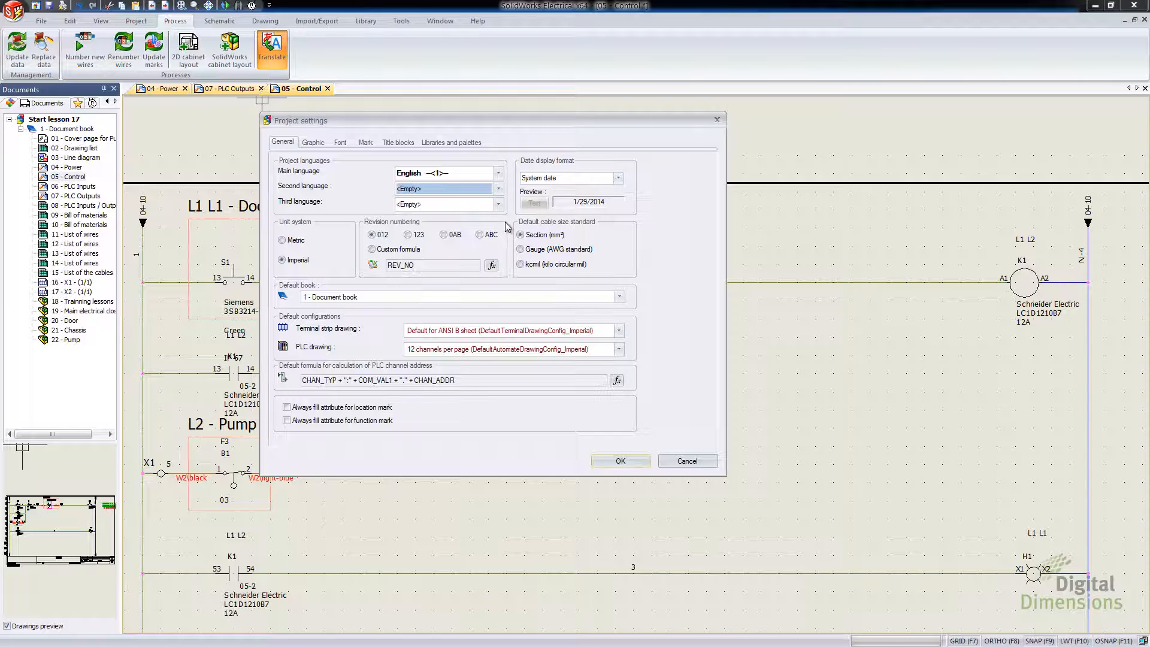
{"action": "left_click", "coordinate": [499, 190]}
{"action": "scroll", "coordinate": [500, 228], "scroll_direction": "down", "scroll_amount": 2}
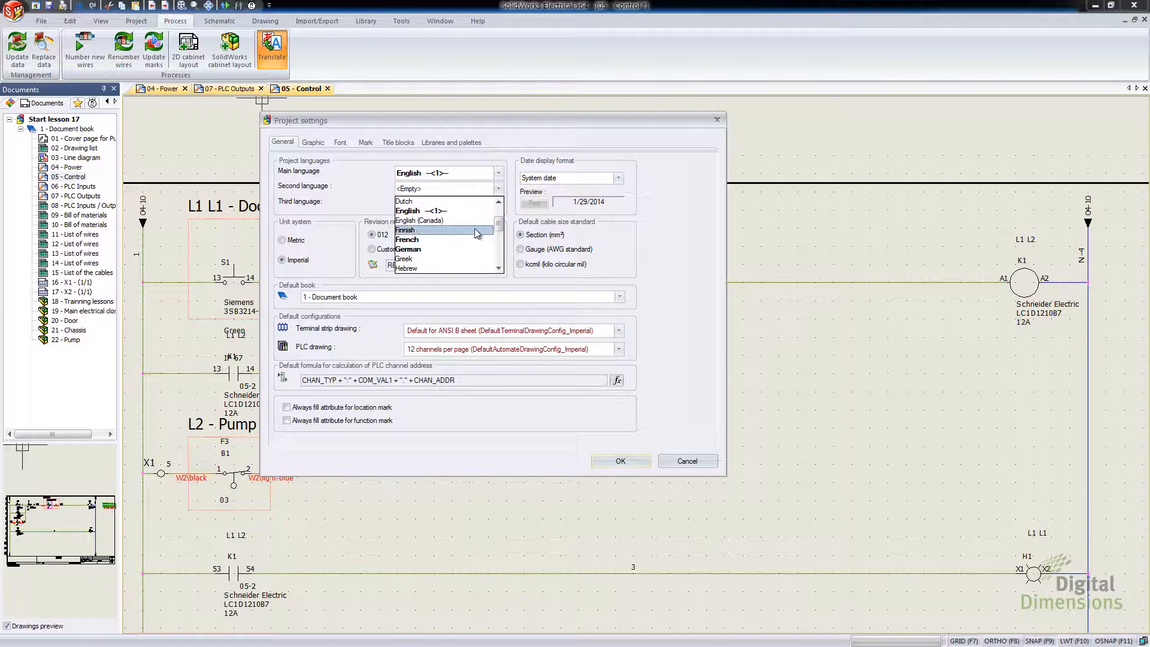
{"action": "left_click", "coordinate": [422, 249]}
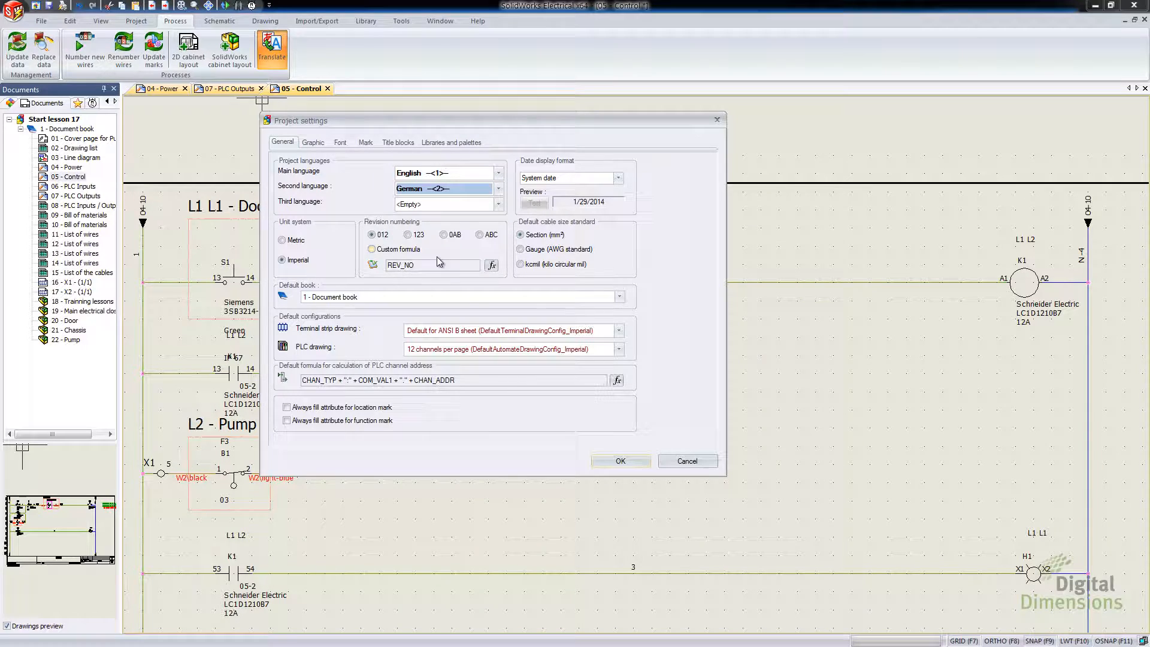
{"action": "left_click", "coordinate": [623, 461]}
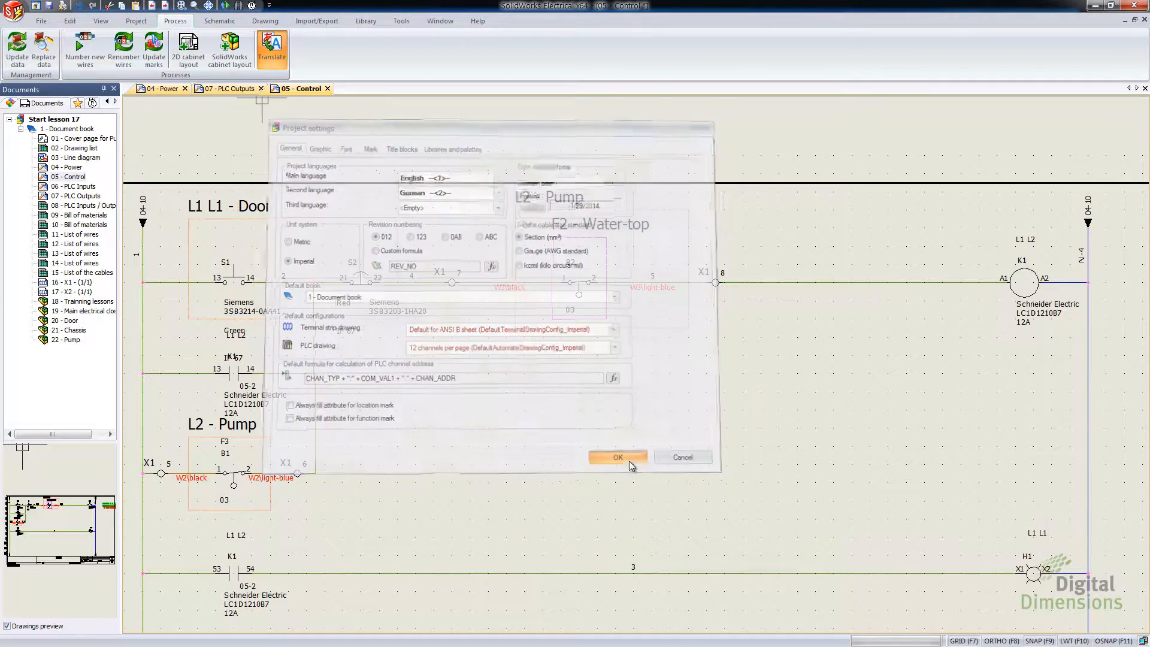
- Open the project translation and search the English texts for "hello"
{"action": "left_click", "coordinate": [272, 51]}
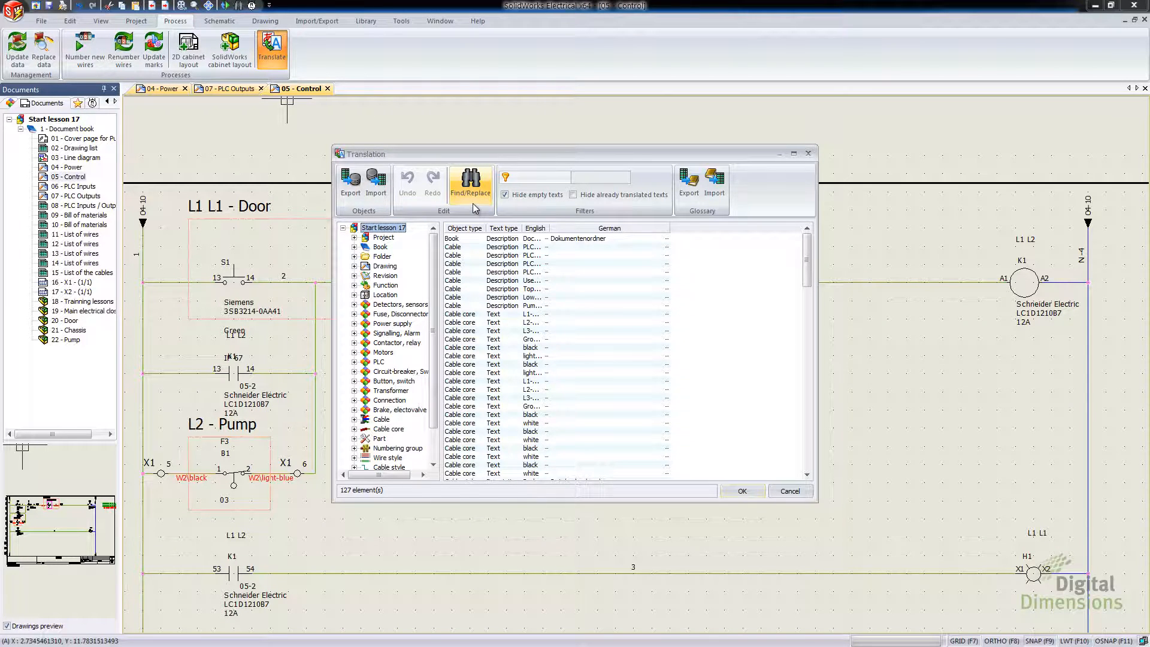
{"action": "left_click", "coordinate": [471, 185]}
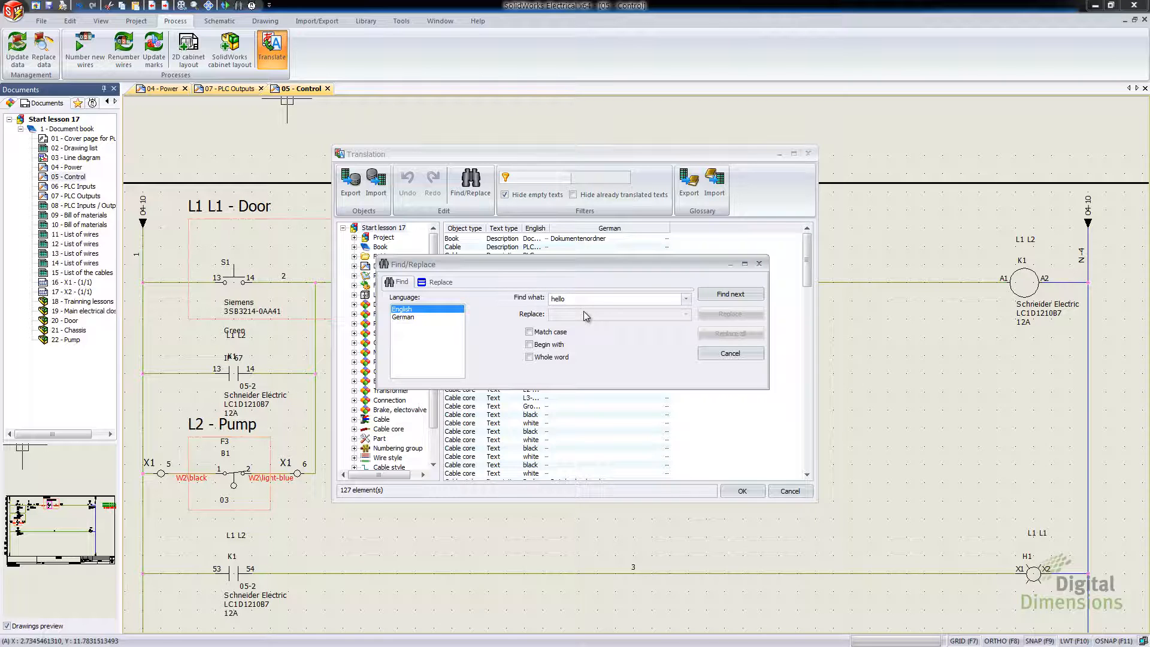
{"action": "left_click", "coordinate": [731, 294]}
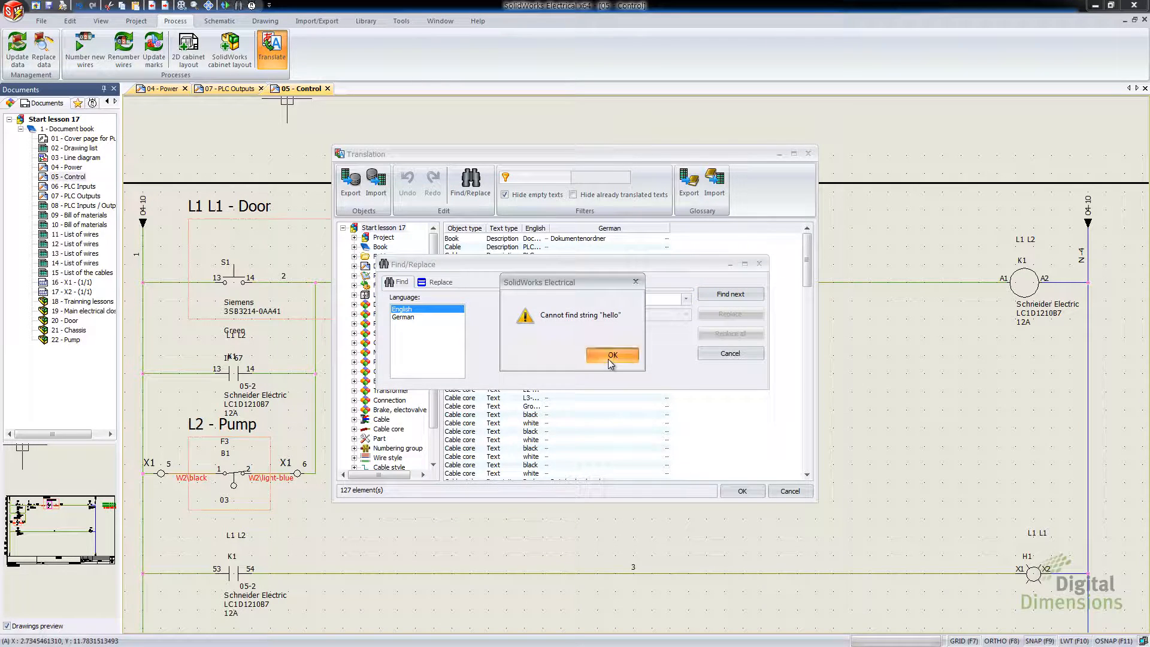
{"action": "left_click", "coordinate": [611, 355]}
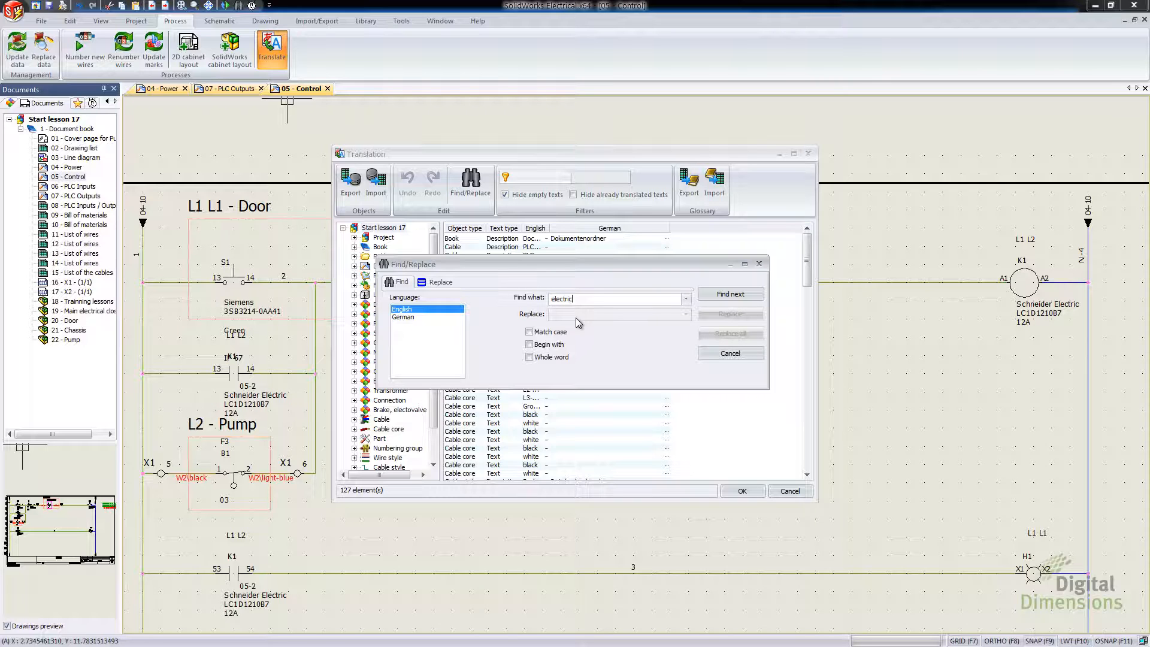
- Search the English texts for "electric", add German to the search languages, and close the search
{"action": "left_click", "coordinate": [730, 293]}
{"action": "left_click_drag", "start_coordinate": [597, 263], "coordinate": [761, 226]}
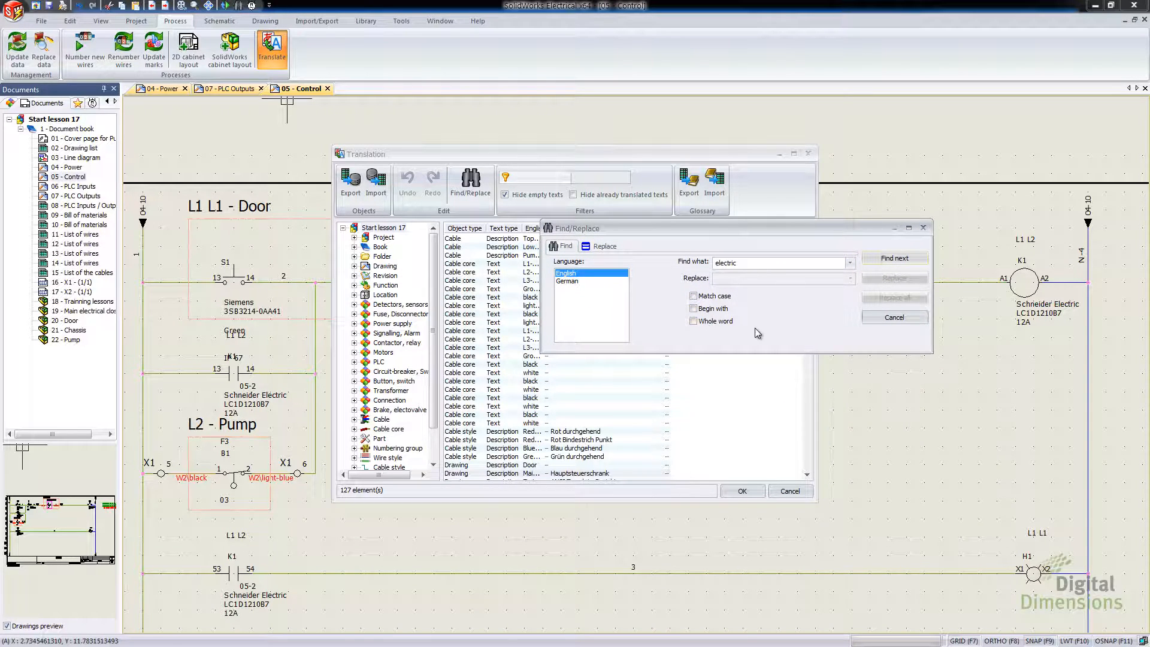
{"action": "left_click", "coordinate": [619, 303]}
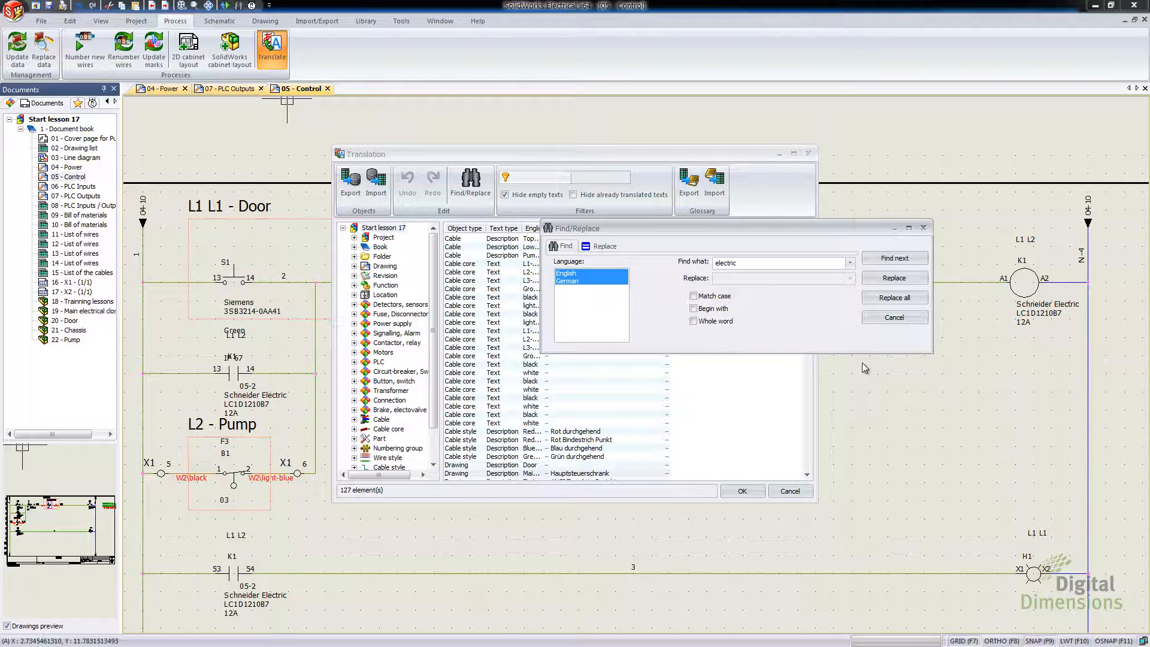
{"action": "left_click", "coordinate": [894, 317]}
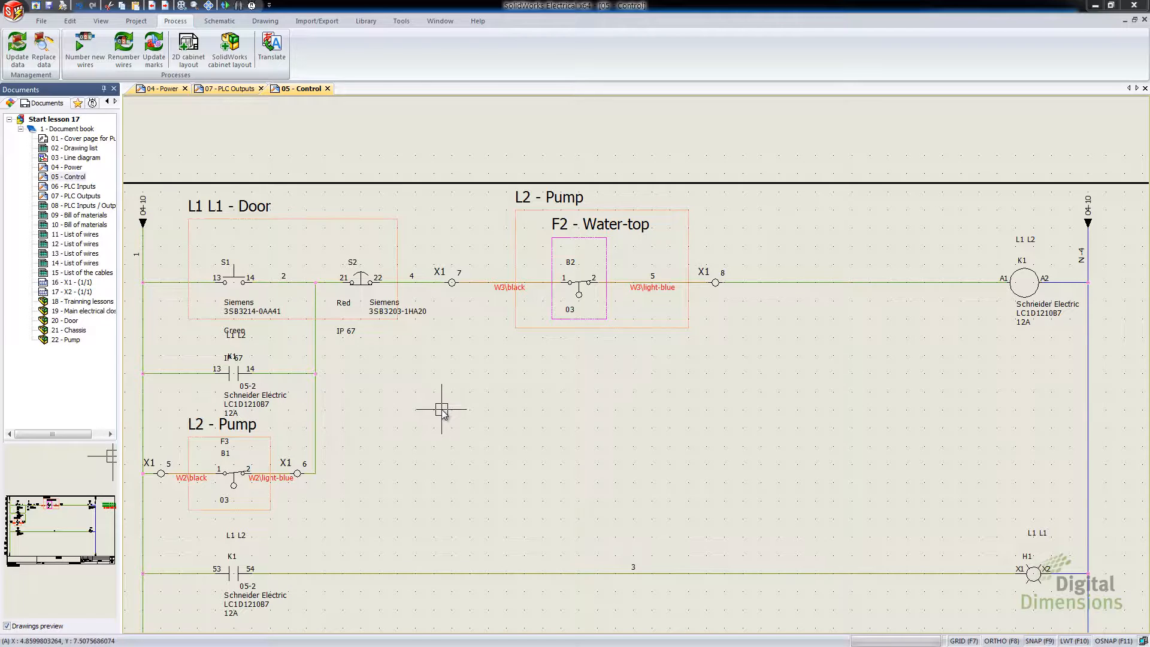
- On drawing 07 - PLC Outputs, set the maximum wire number to 2 for index 1 of the X2 terminal before valve Y1
{"action": "left_click", "coordinate": [232, 89]}
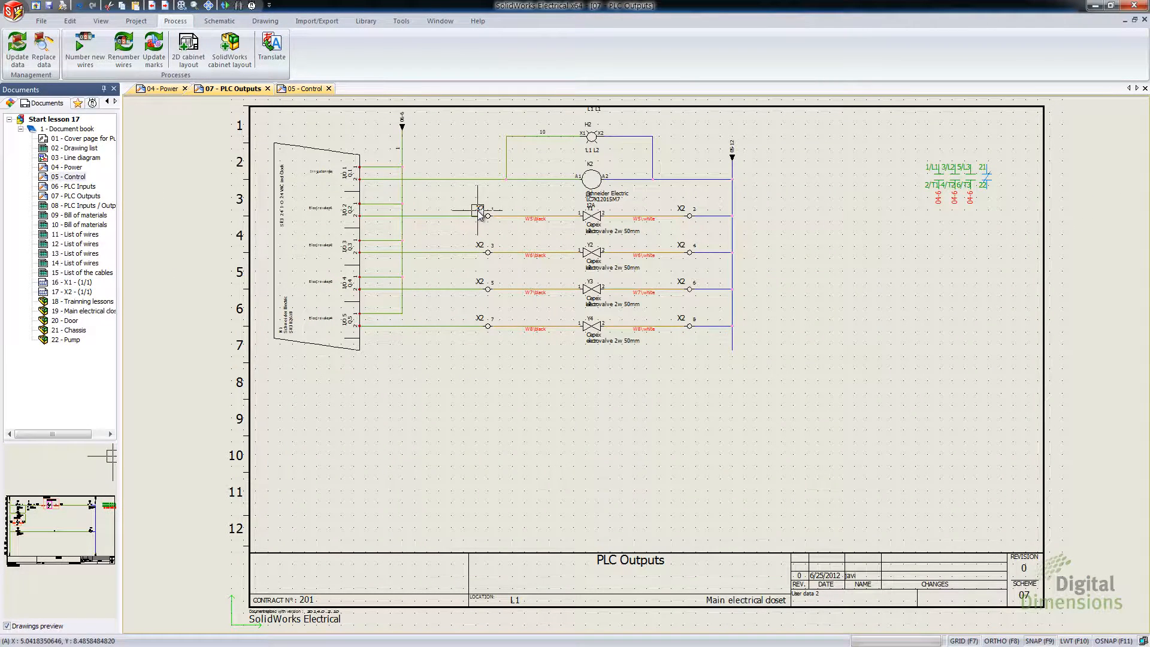
{"action": "right_click", "coordinate": [478, 208]}
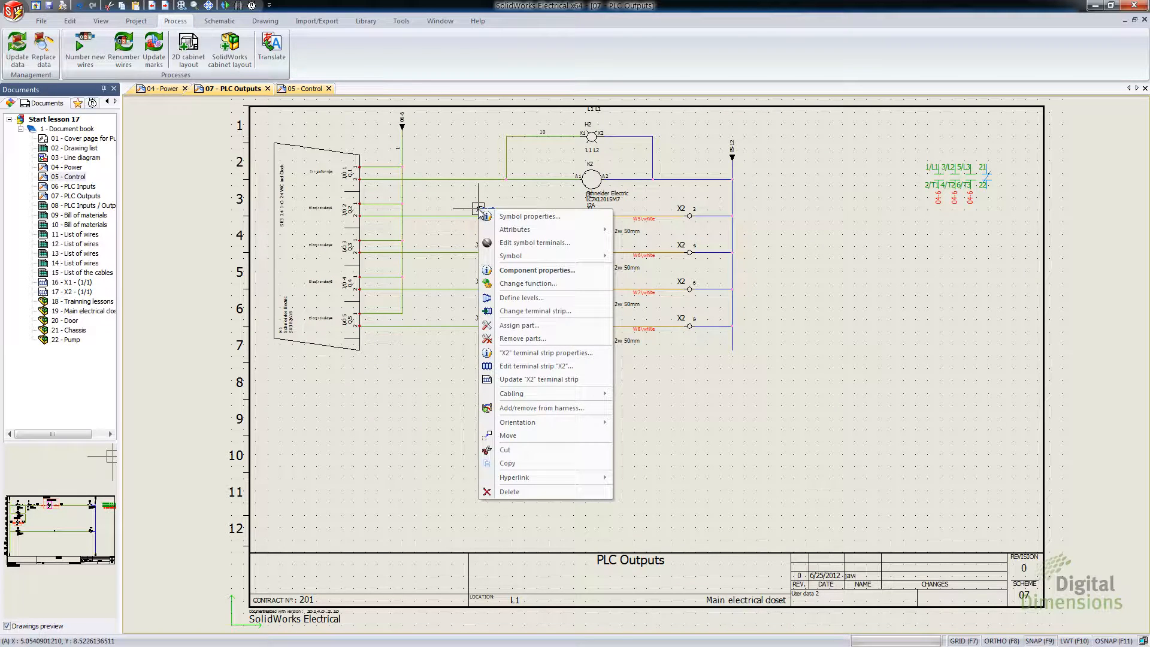
{"action": "left_click", "coordinate": [537, 243]}
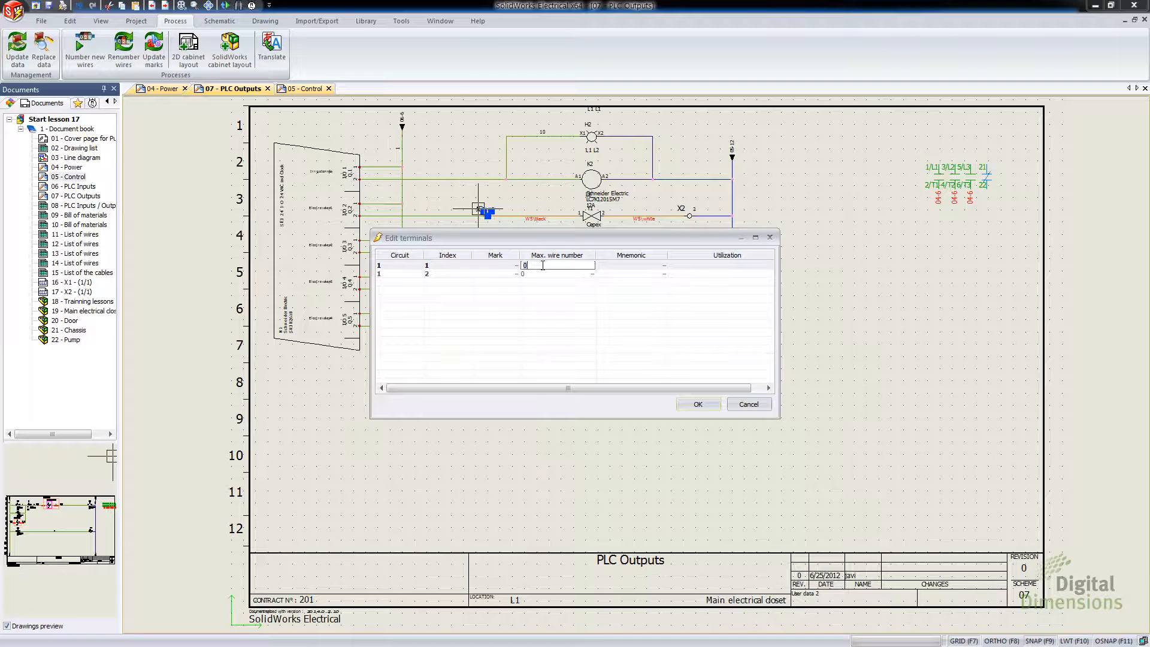
{"action": "left_click", "coordinate": [548, 291]}
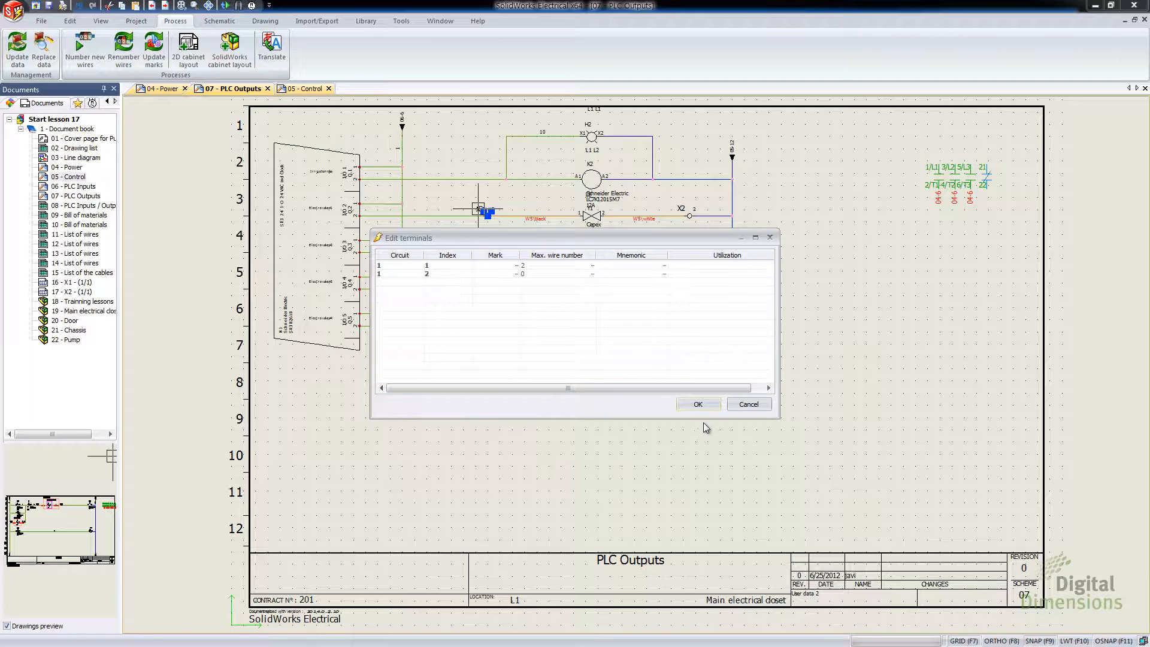
{"action": "left_click", "coordinate": [706, 407]}
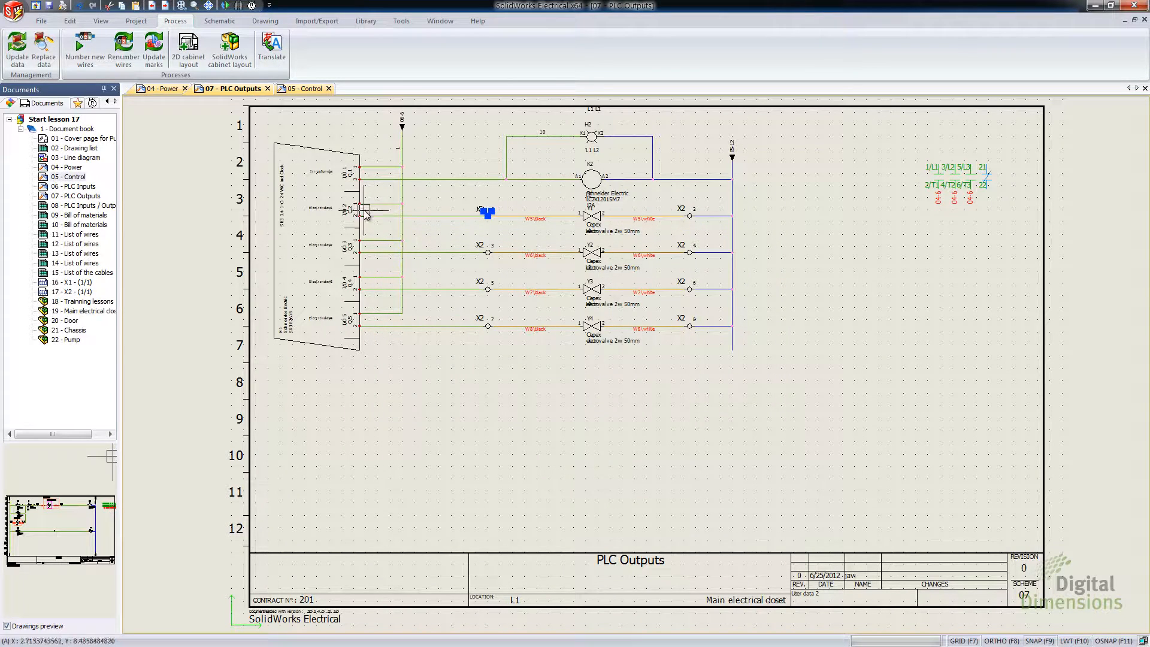
- Check the symbol terminals of the PLC on drawing 07 - PLC Outputs and close the terminal editing window
{"action": "right_click", "coordinate": [345, 206]}
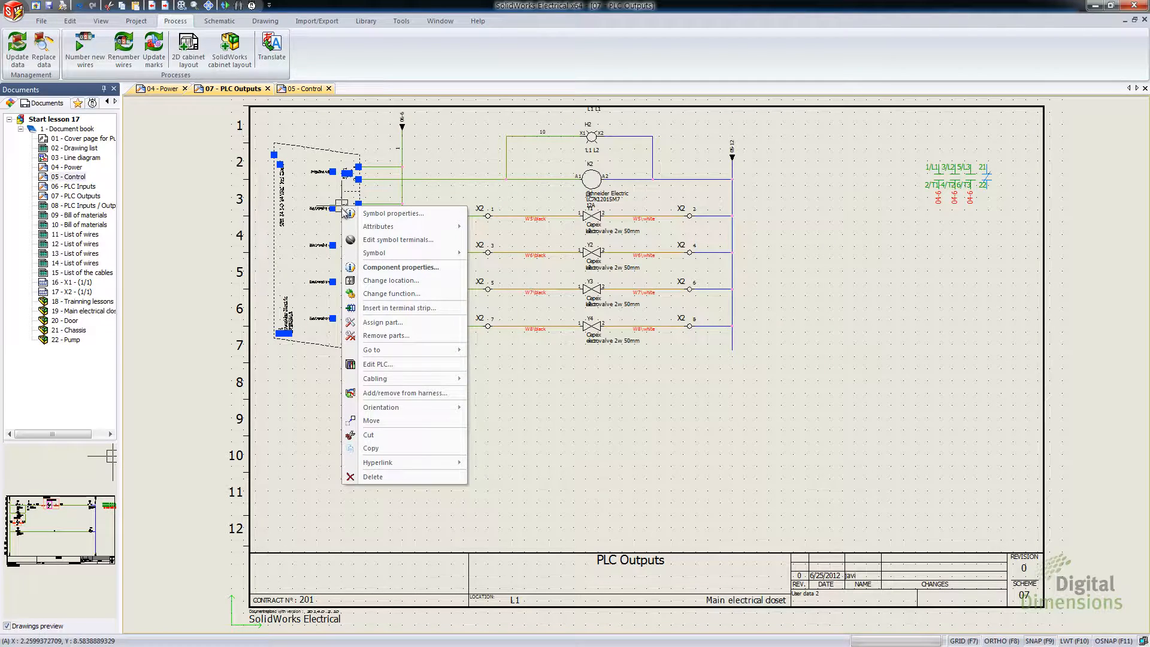
{"action": "left_click", "coordinate": [380, 240]}
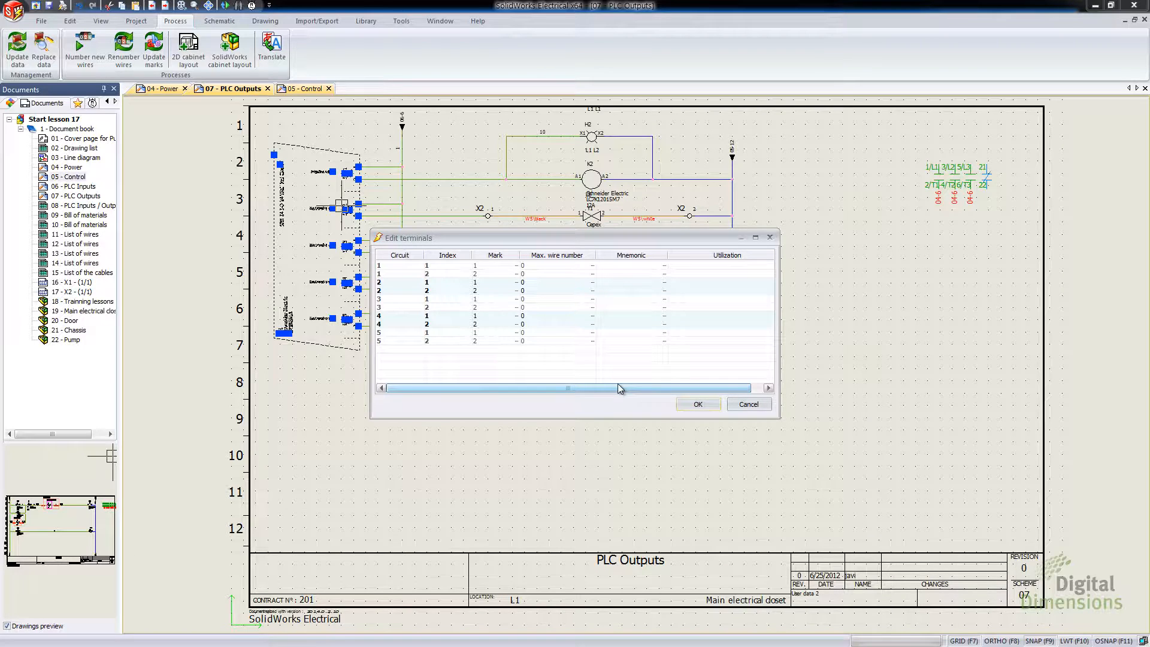
{"action": "left_click", "coordinate": [698, 405]}
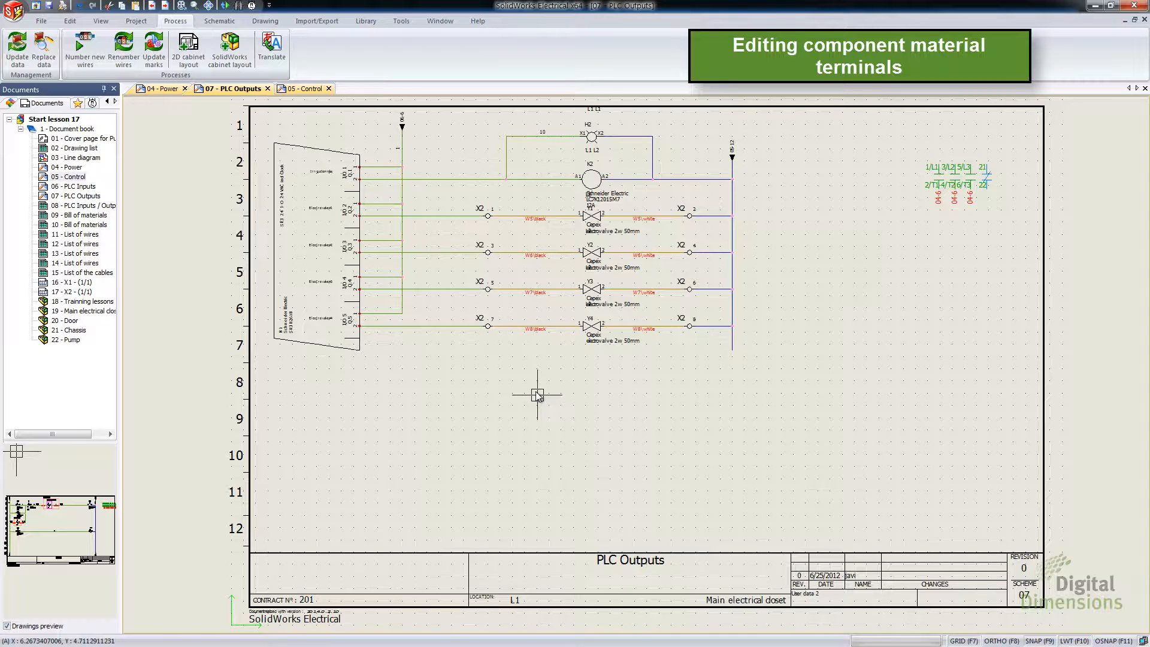
- Examine the terminals of digital input circuit I3 of PLC N1 in the PLC manager and close it without changes
{"action": "right_click", "coordinate": [480, 207]}
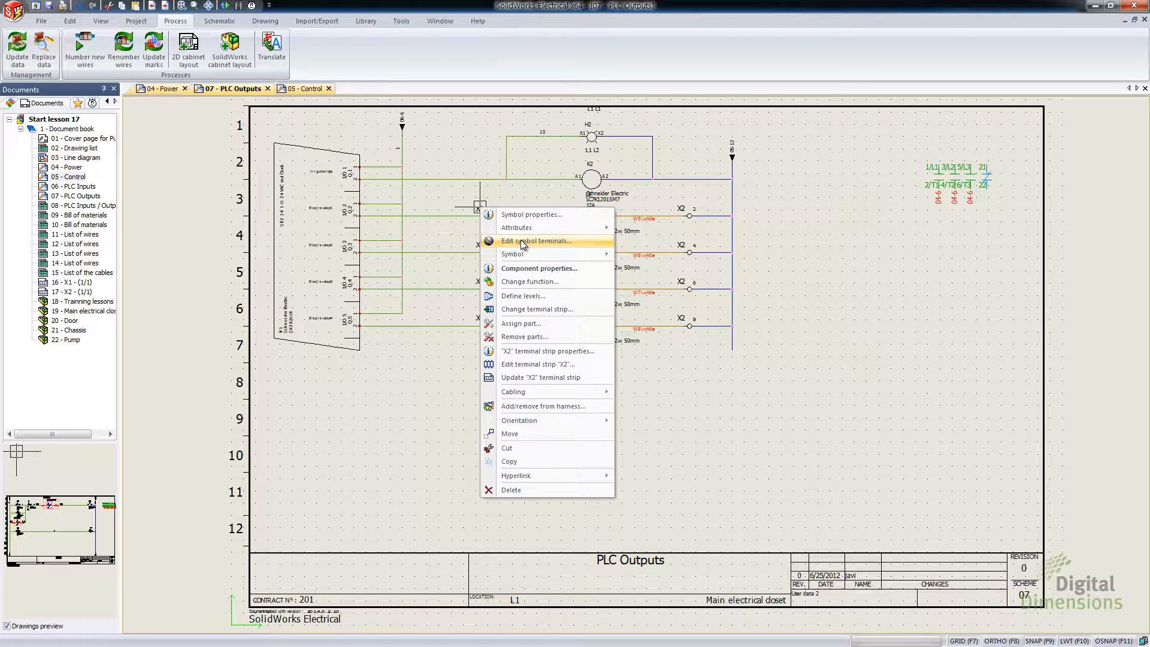
{"action": "left_click", "coordinate": [446, 381]}
{"action": "right_click", "coordinate": [339, 165]}
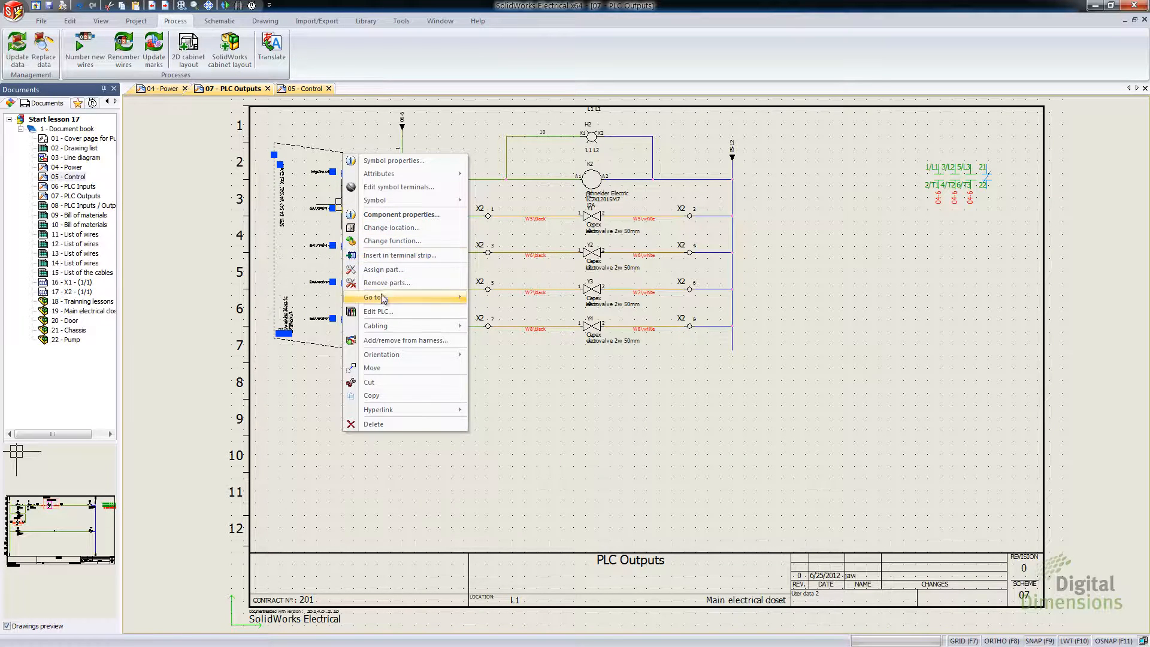
{"action": "left_click", "coordinate": [387, 313]}
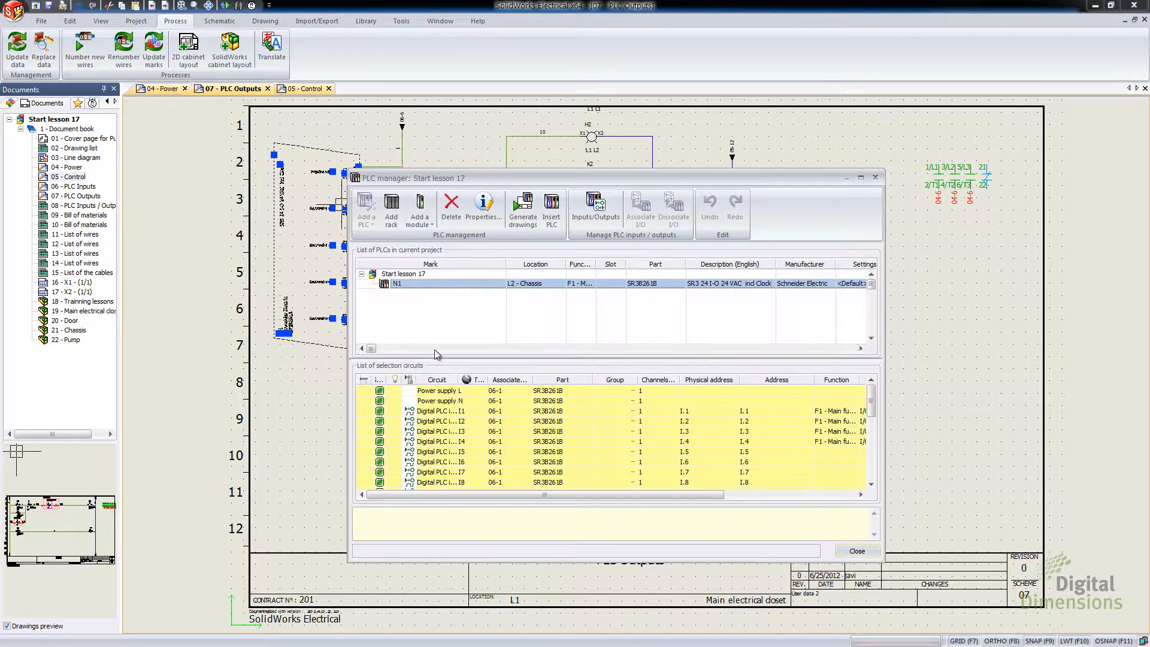
{"action": "right_click", "coordinate": [660, 430]}
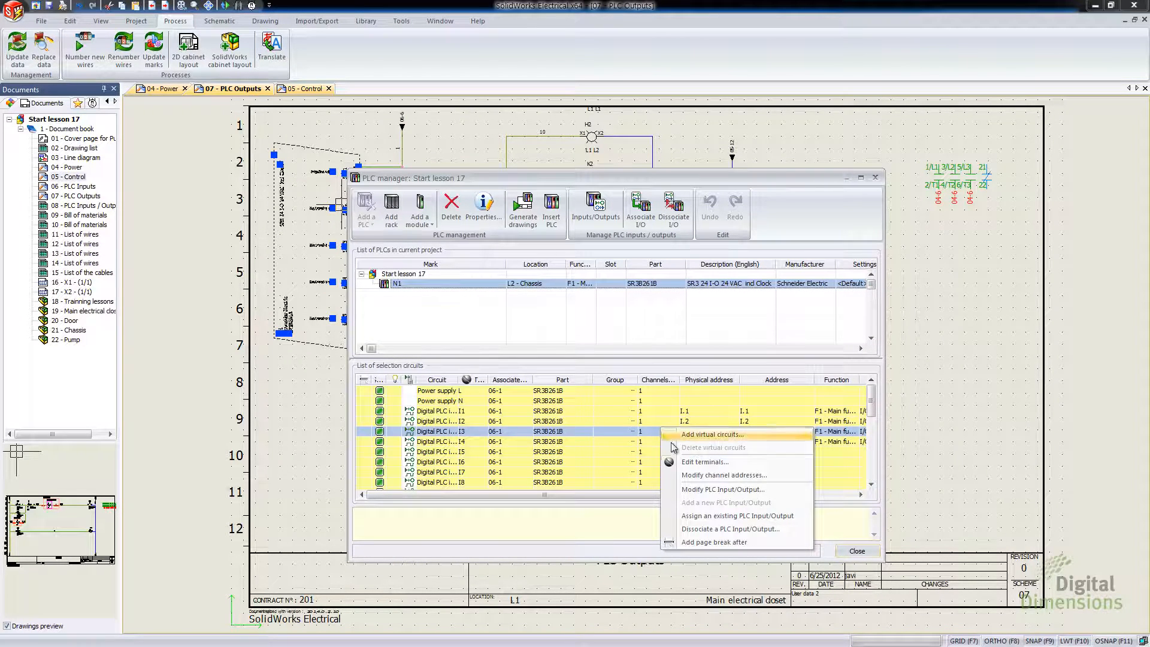
{"action": "left_click", "coordinate": [720, 465]}
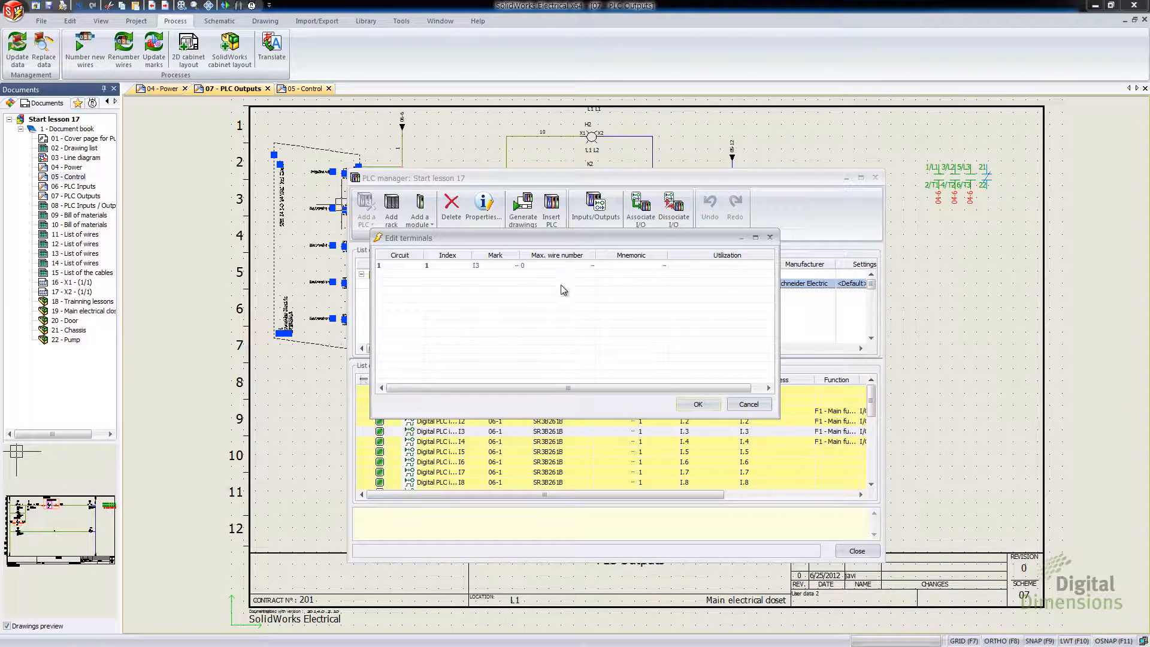
{"action": "left_click", "coordinate": [748, 406]}
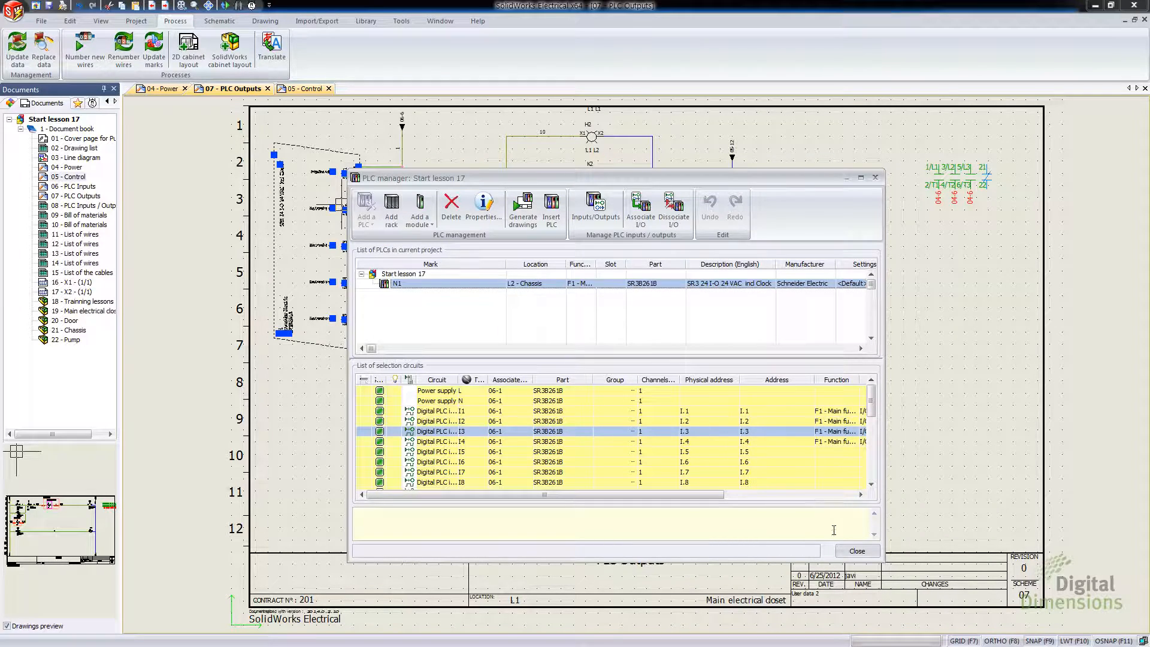
{"action": "left_click", "coordinate": [857, 551]}
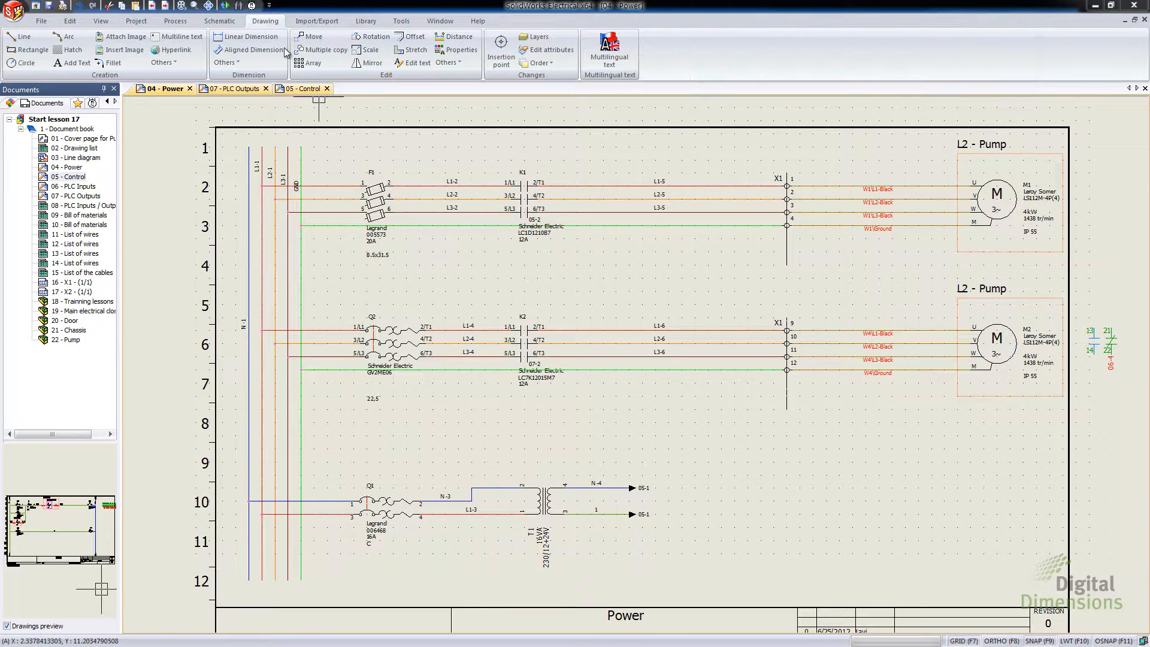
- On drawing 04 - Power, mask fuse F1 with a rectangular wipeout about 1 unit wide and 2 units high
{"action": "left_click", "coordinate": [169, 63]}
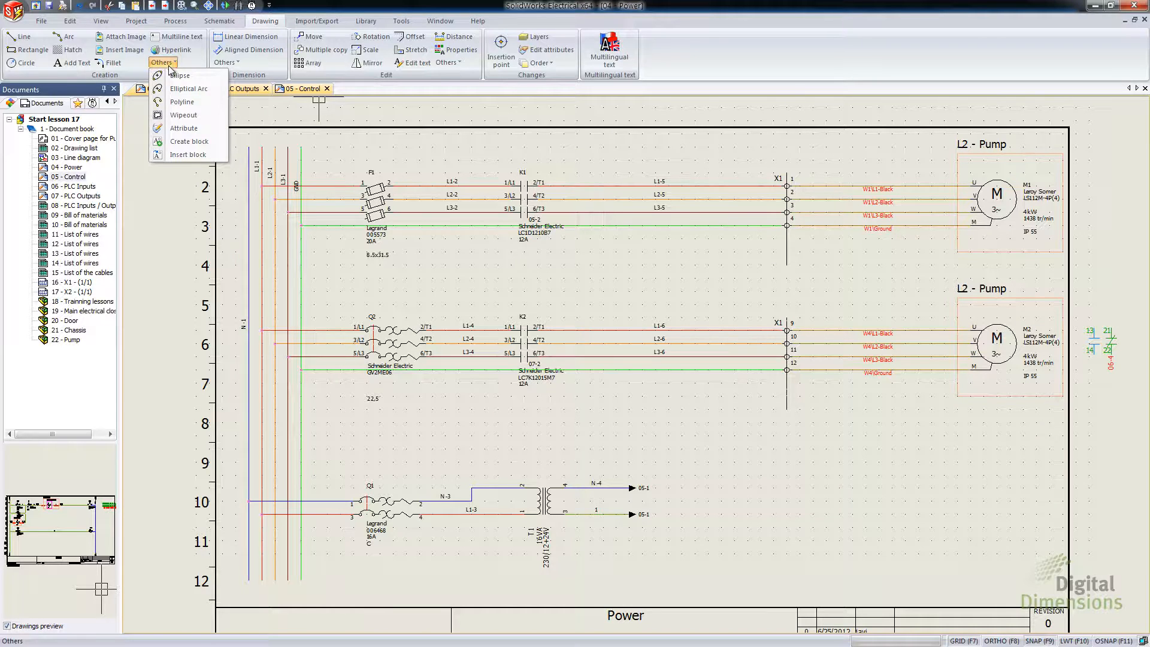
{"action": "left_click", "coordinate": [197, 116]}
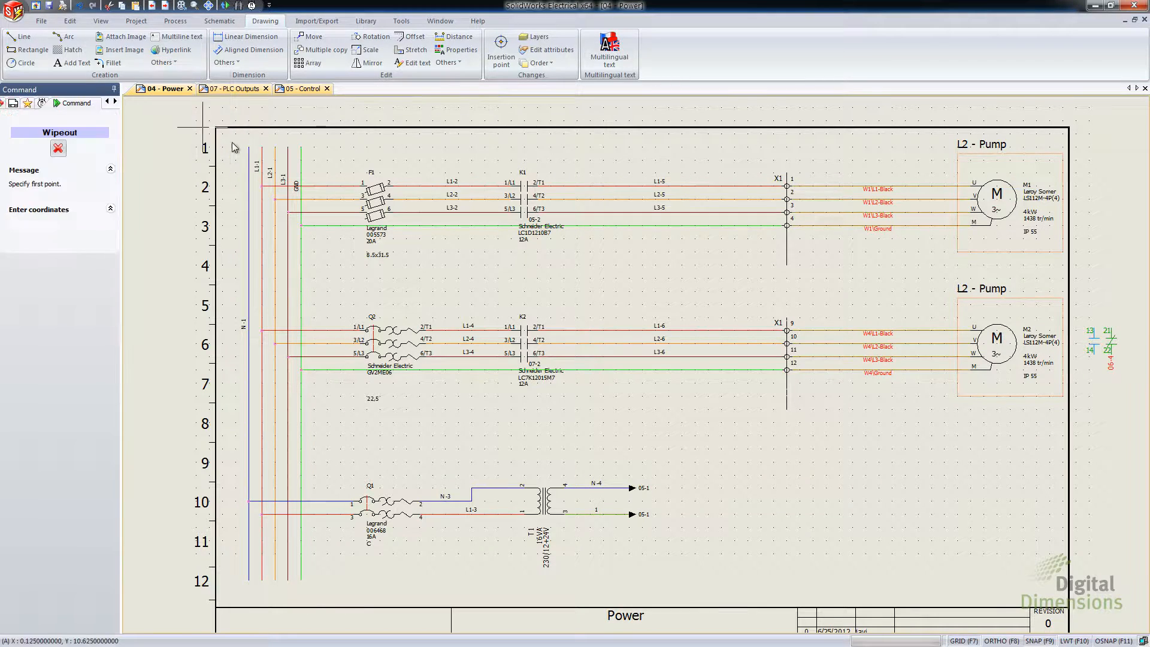
{"action": "left_click", "coordinate": [351, 162]}
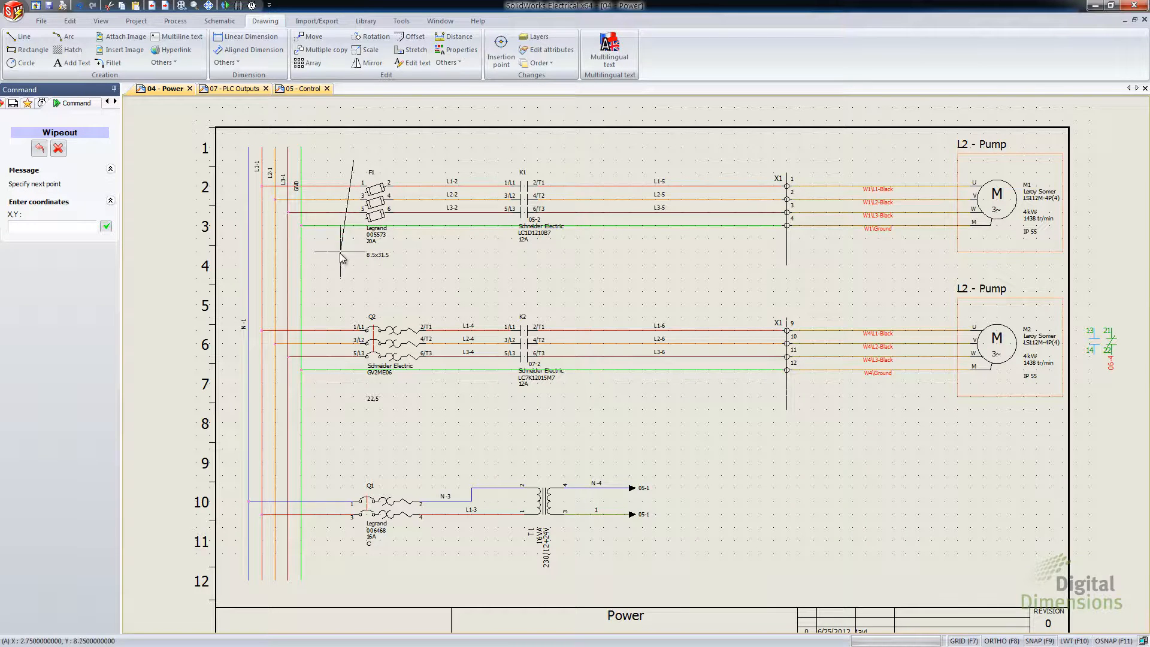
{"action": "left_click", "coordinate": [353, 266]}
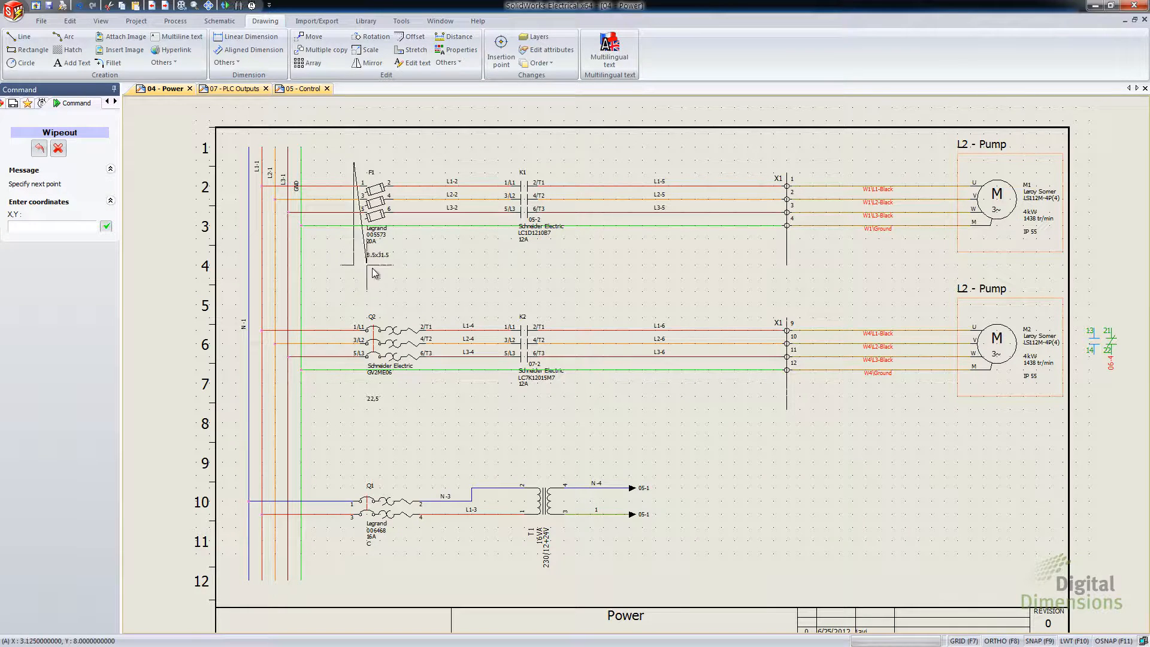
{"action": "left_click", "coordinate": [406, 264]}
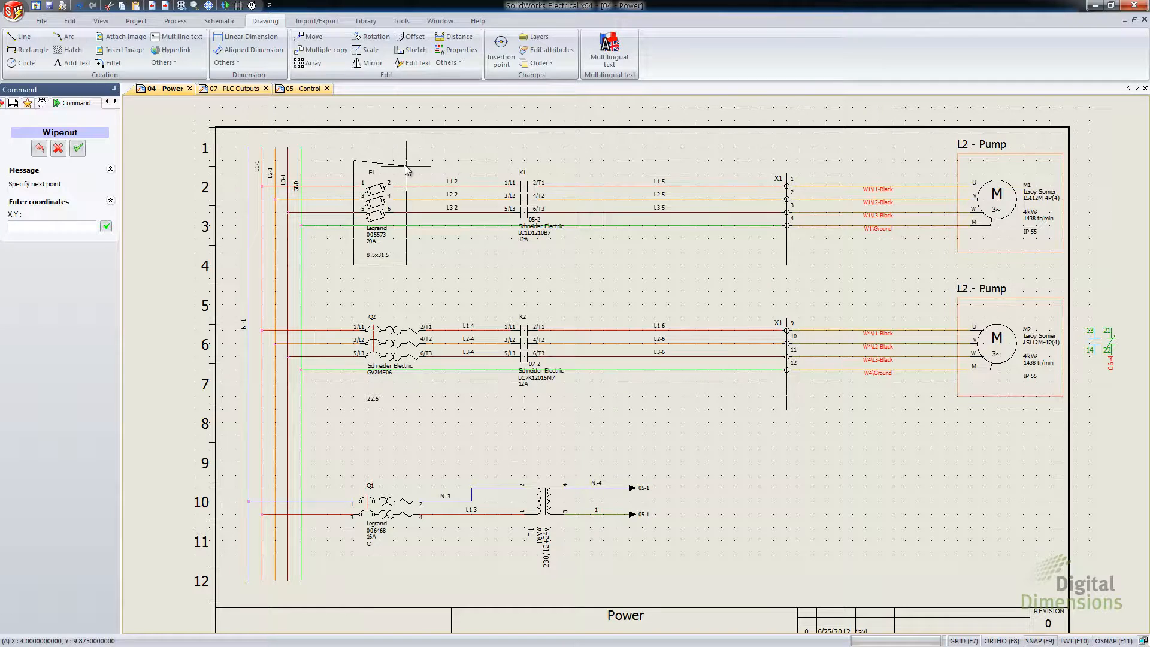
{"action": "left_click", "coordinate": [406, 160]}
{"action": "right_click", "coordinate": [410, 145]}
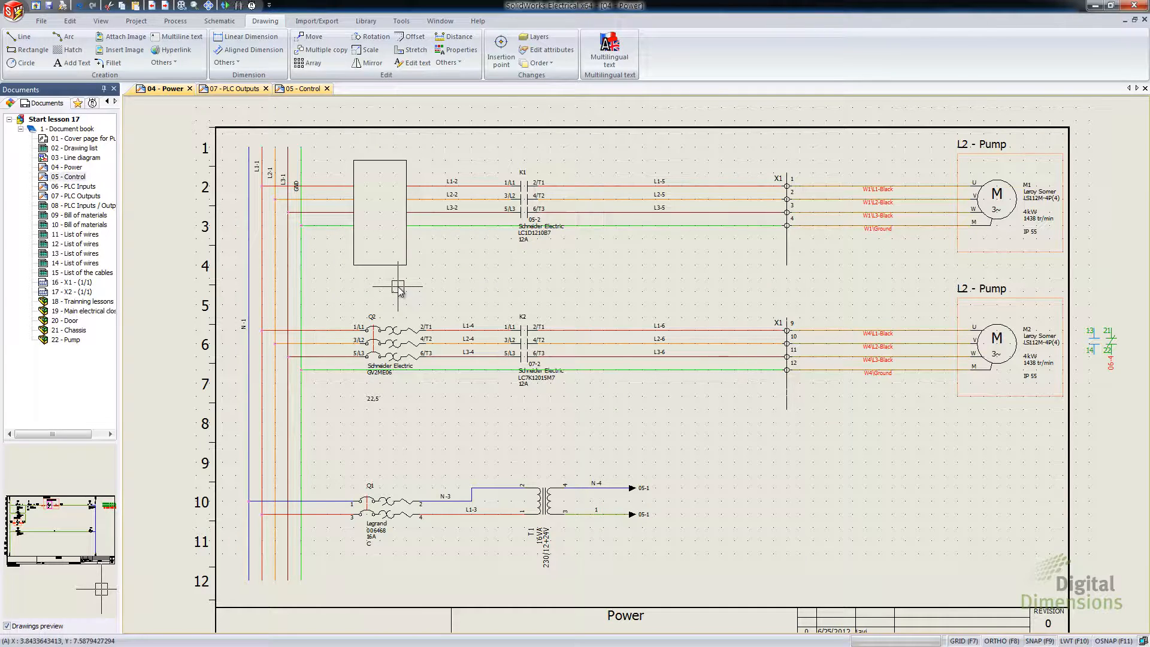
- Mask the K2 contacts and their manufacturer text with a closed five-point wipeout on the same drawing
{"action": "scroll", "coordinate": [411, 354], "scroll_direction": "up", "scroll_amount": 3}
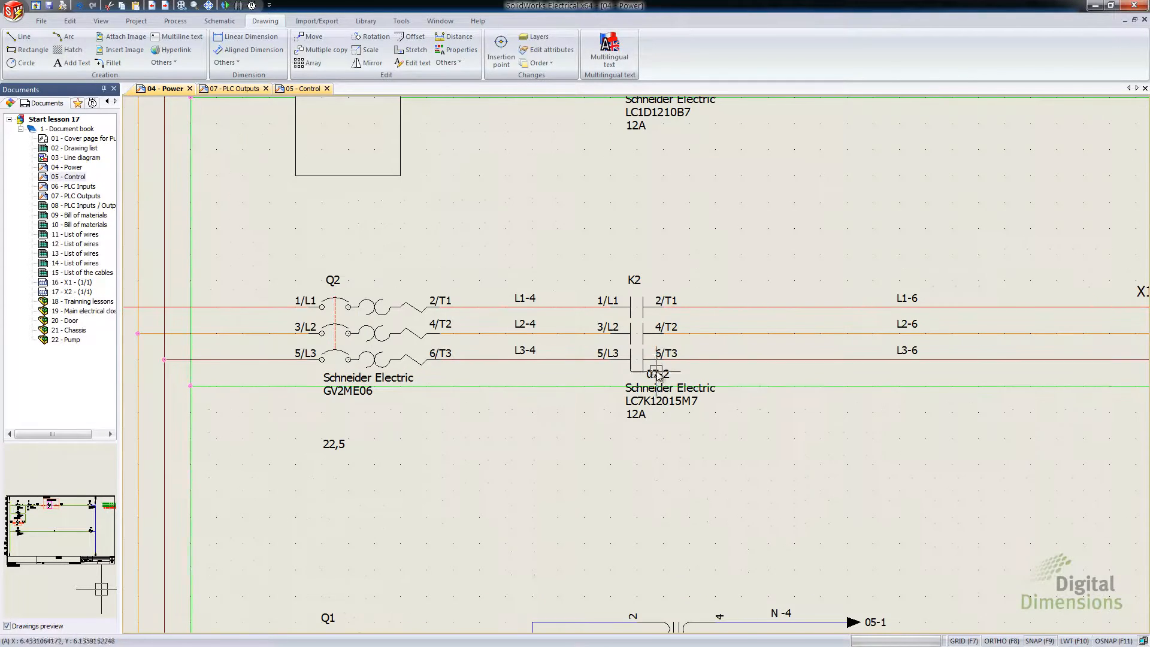
{"action": "left_click", "coordinate": [163, 62]}
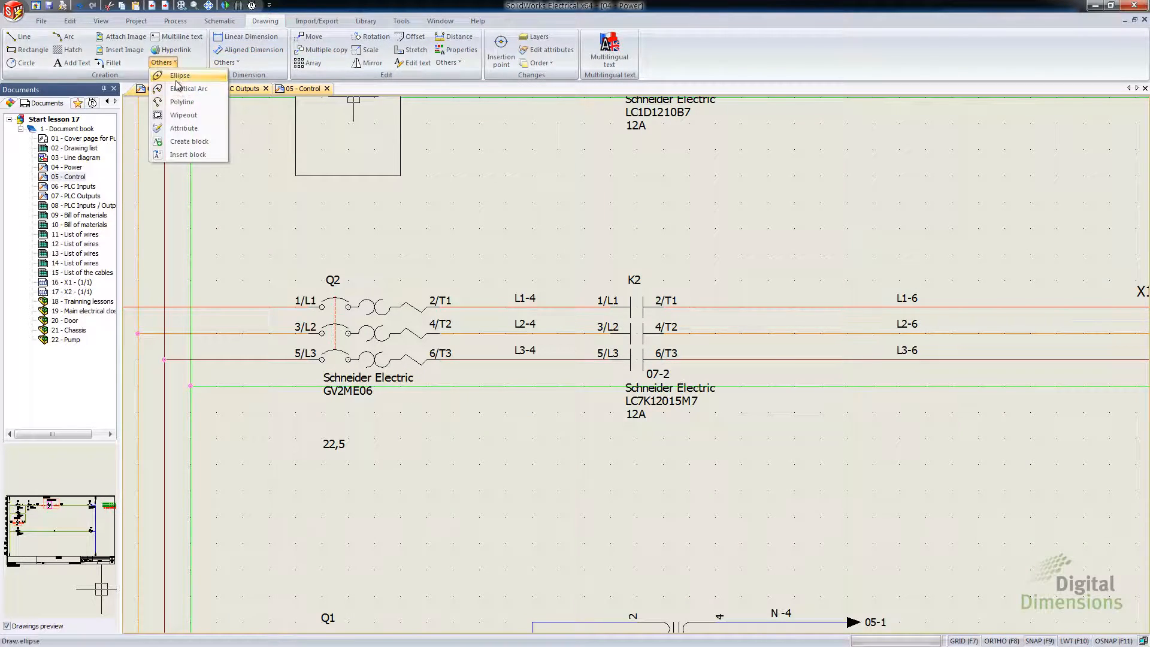
{"action": "left_click", "coordinate": [183, 115]}
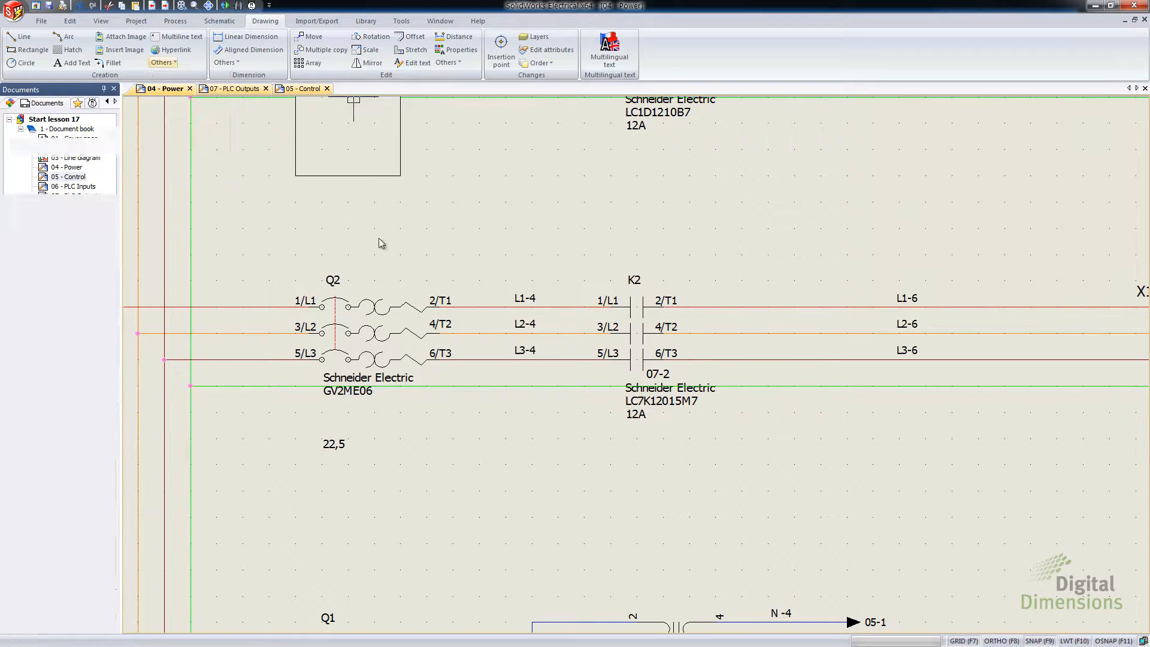
{"action": "left_click", "coordinate": [598, 294]}
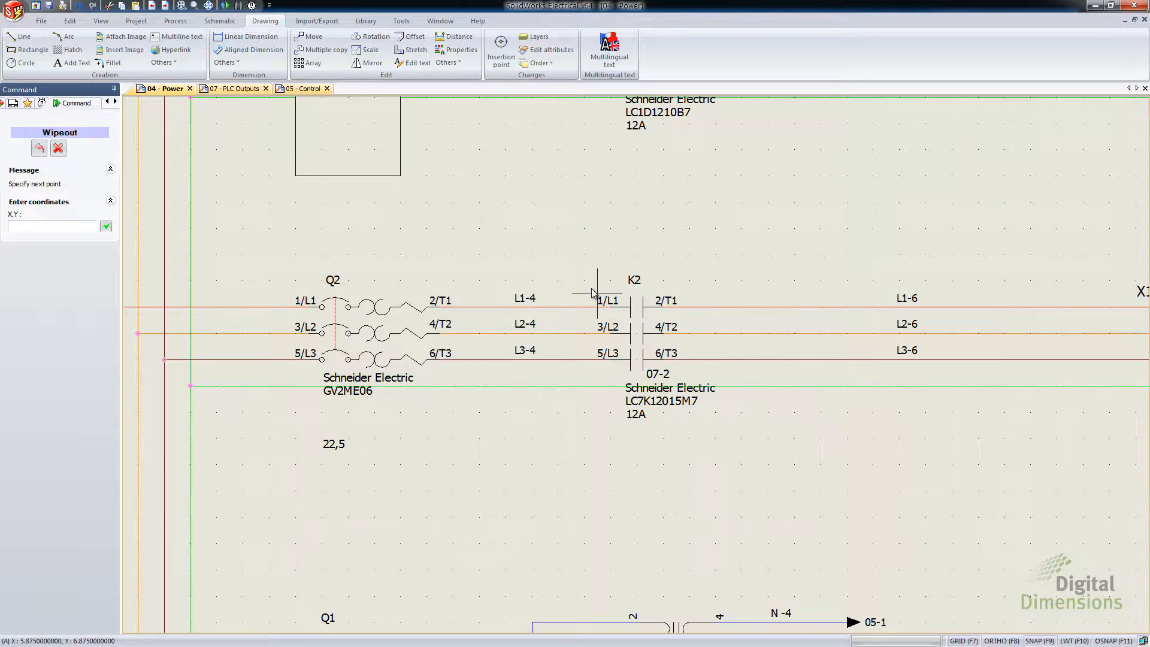
{"action": "left_click", "coordinate": [690, 294]}
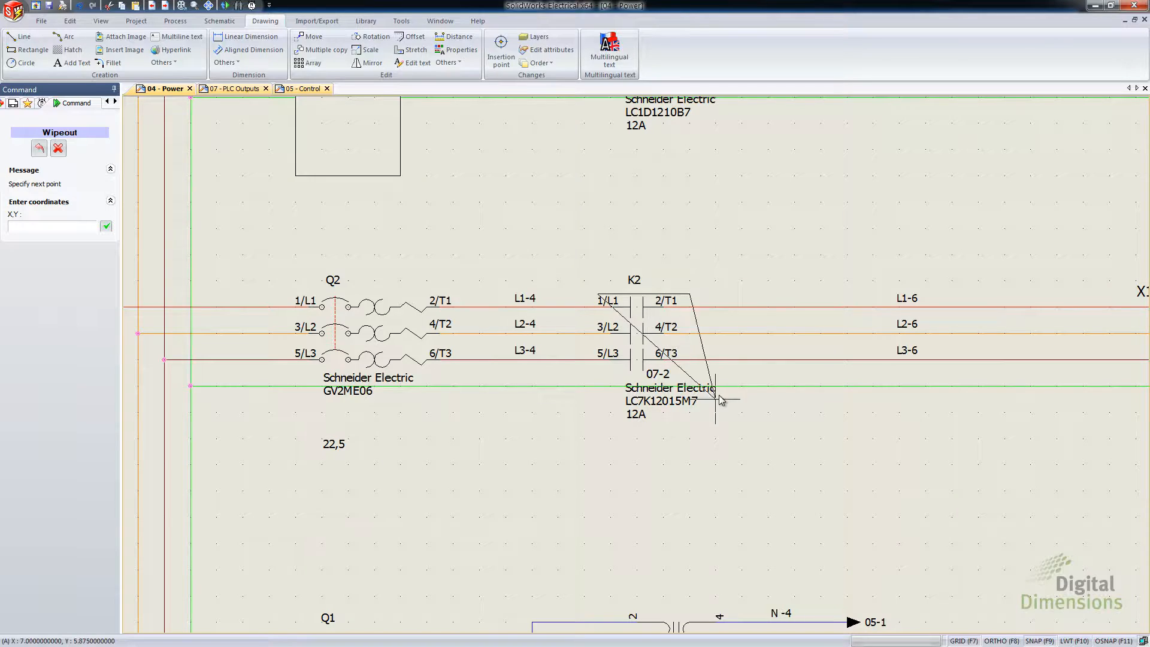
{"action": "left_click", "coordinate": [742, 412]}
{"action": "left_click", "coordinate": [663, 464]}
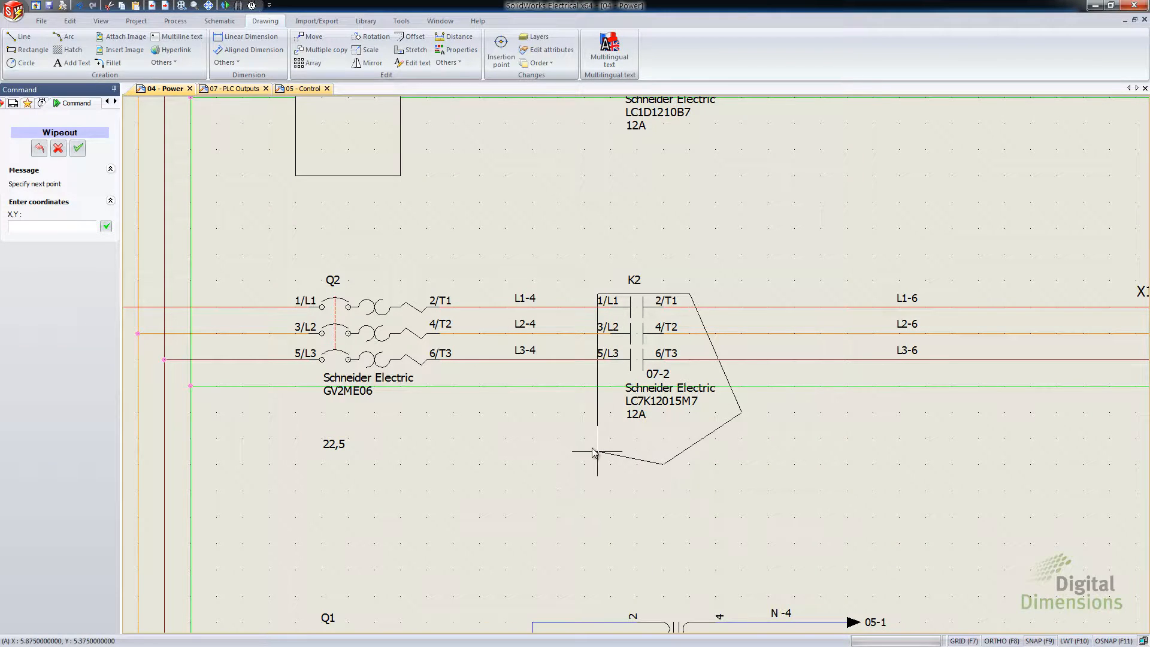
{"action": "left_click", "coordinate": [585, 439]}
{"action": "right_click", "coordinate": [573, 423]}
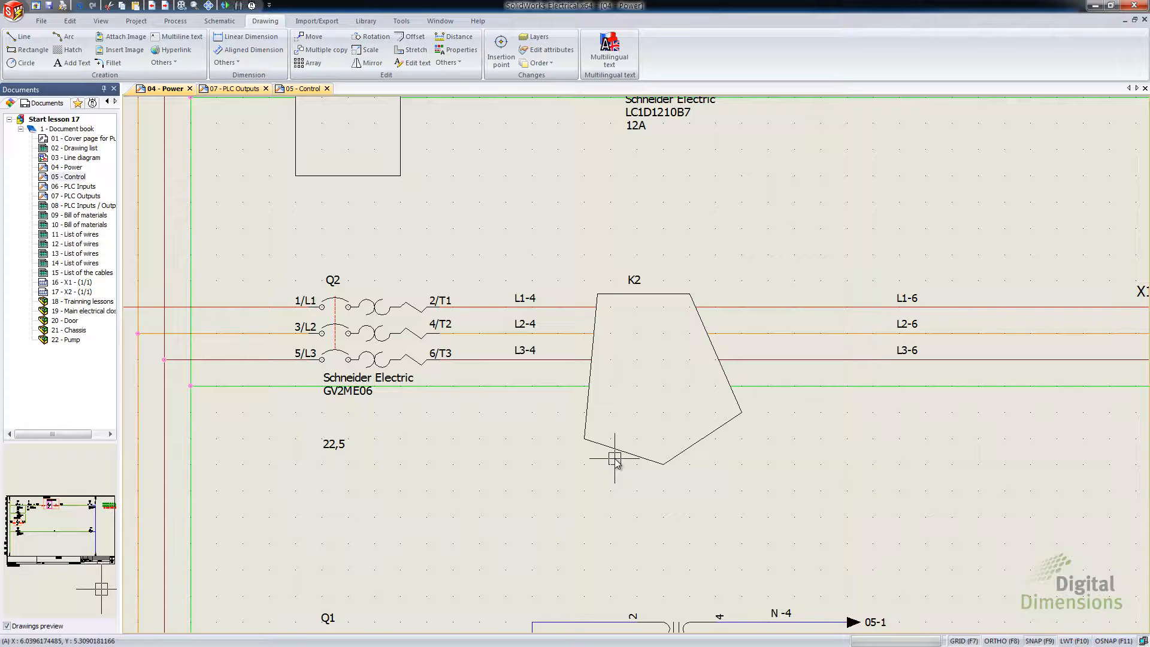
- Open the report manager and examine the PLC inputs/outputs, bill of materials, wire, cable and drawing lists
{"action": "scroll", "coordinate": [614, 459], "scroll_direction": "down", "scroll_amount": 3}
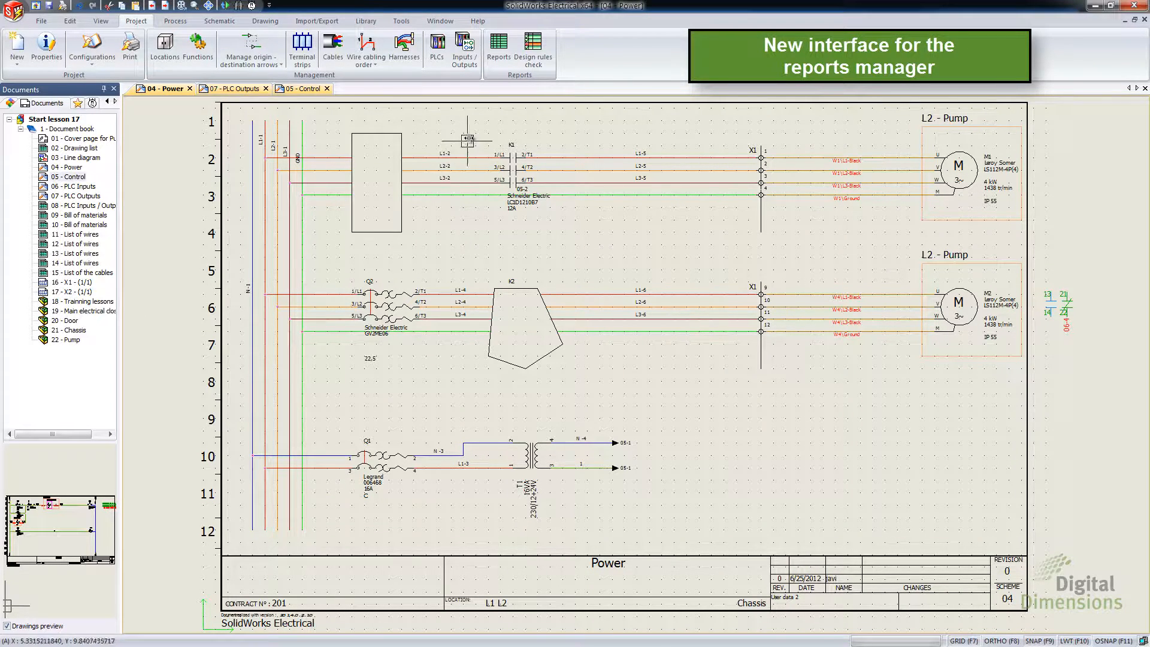
{"action": "left_click", "coordinate": [498, 59]}
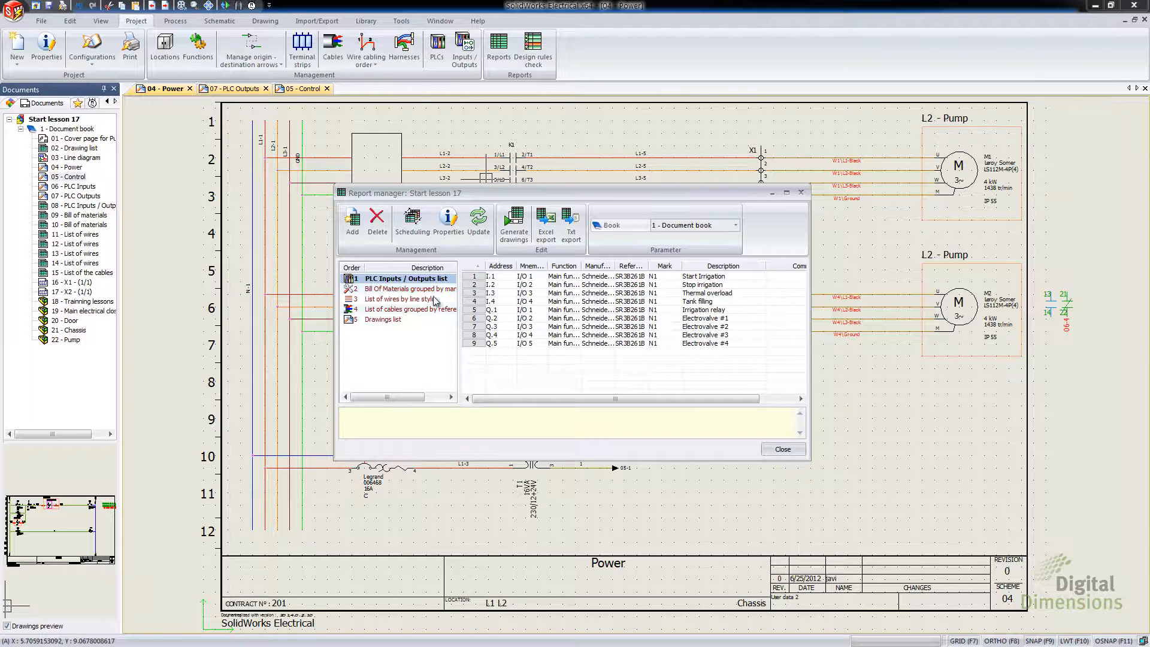
{"action": "left_click", "coordinate": [406, 291]}
{"action": "left_click", "coordinate": [406, 298]}
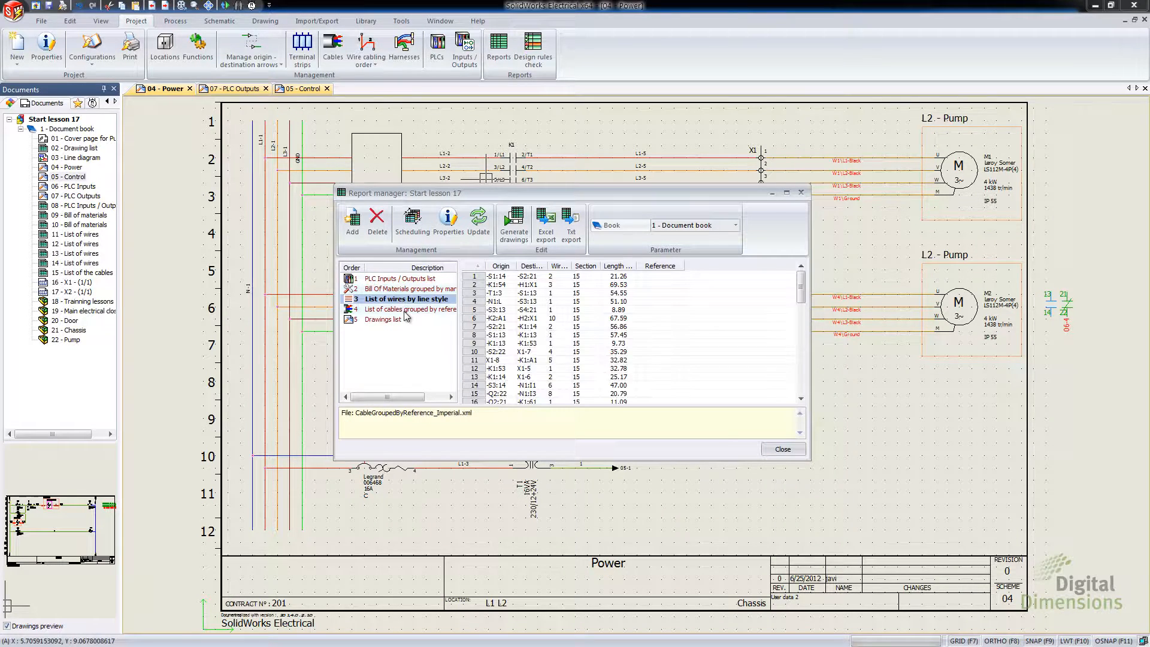
{"action": "left_click", "coordinate": [400, 310]}
{"action": "left_click", "coordinate": [387, 320]}
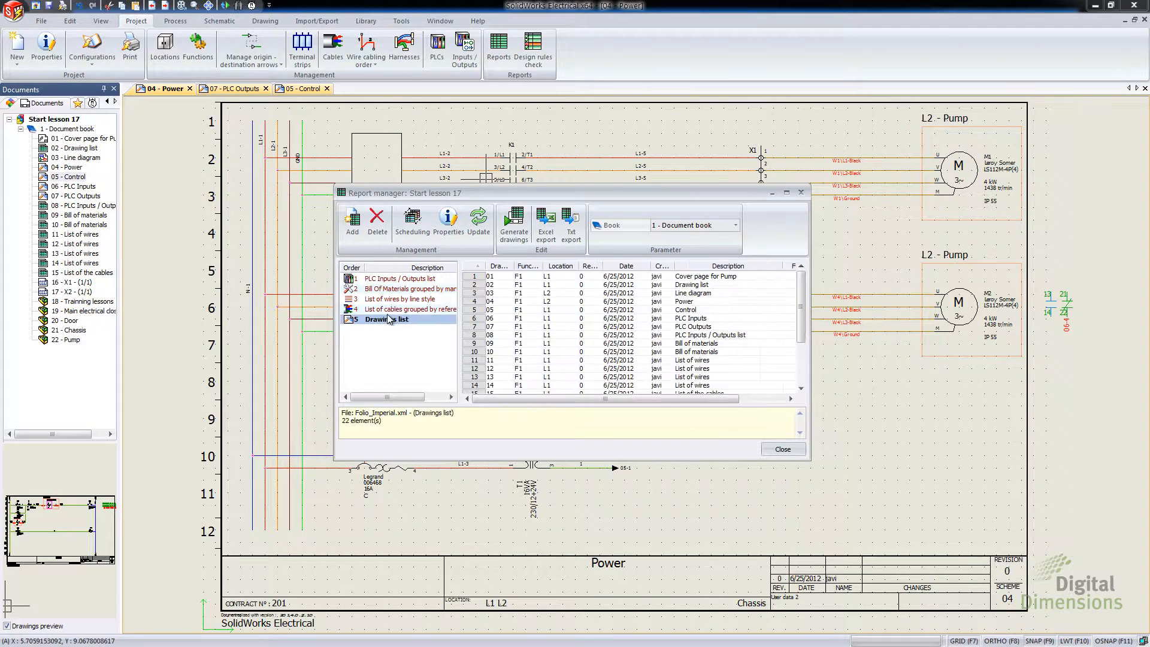
{"action": "left_click", "coordinate": [408, 279]}
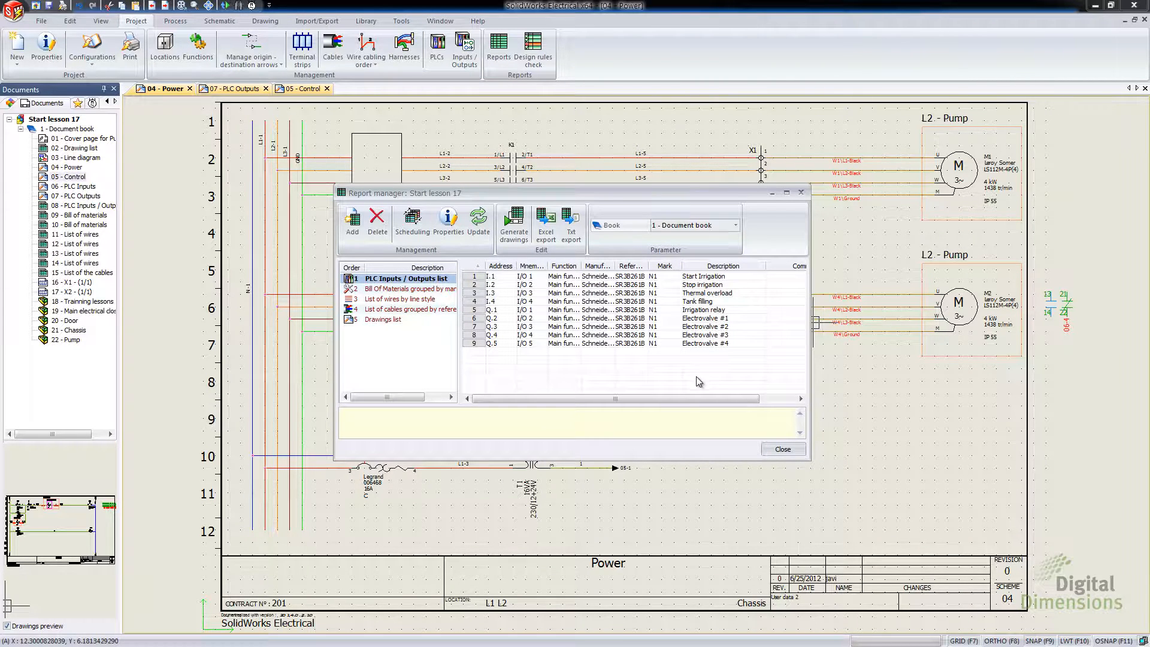
{"action": "left_click", "coordinate": [412, 290]}
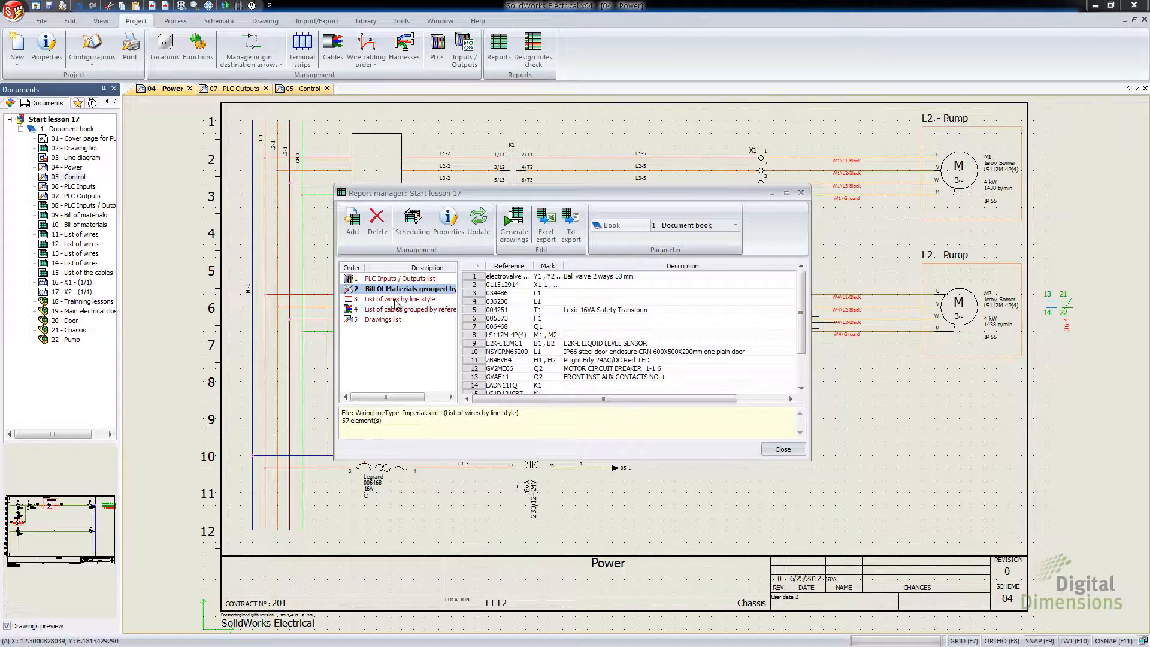
{"action": "left_click", "coordinate": [397, 301]}
{"action": "left_click", "coordinate": [393, 310]}
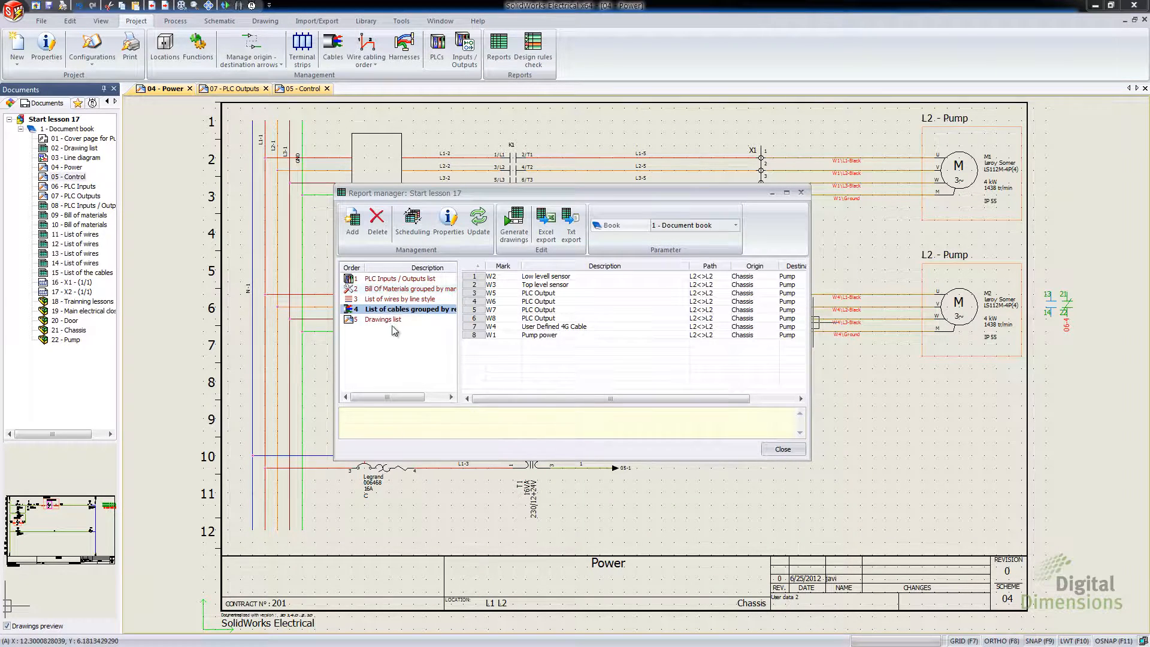
- Review the general properties, columns and layout of the PLC Inputs / Outputs list template and close the report manager without changes
{"action": "left_click", "coordinate": [397, 279]}
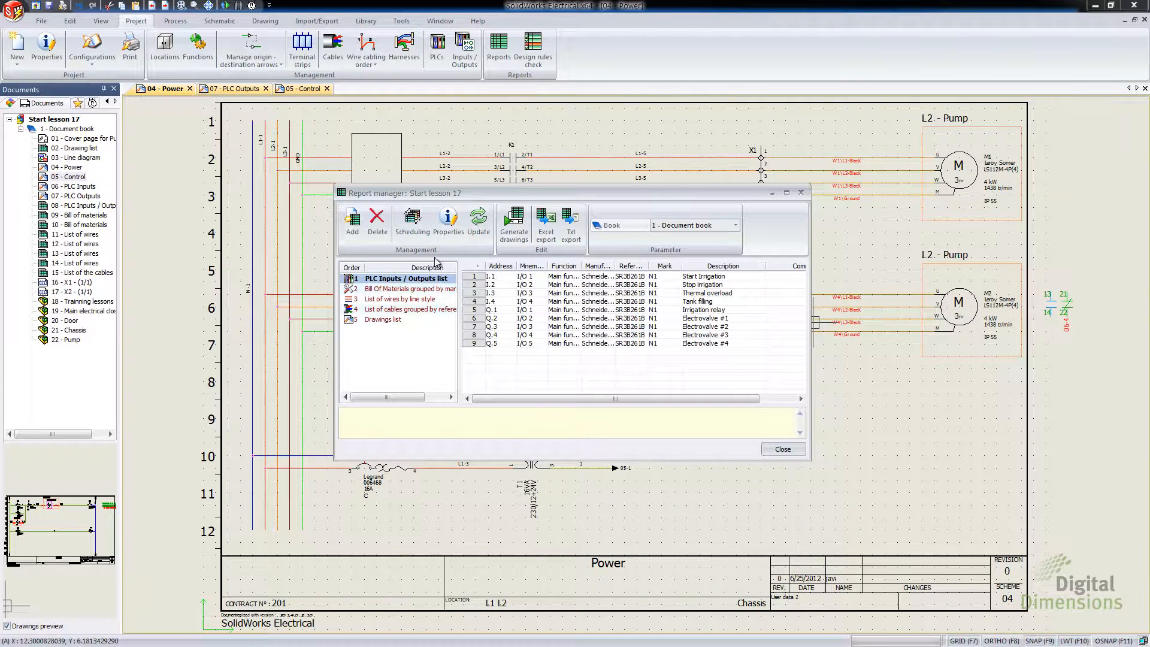
{"action": "left_click", "coordinate": [450, 223]}
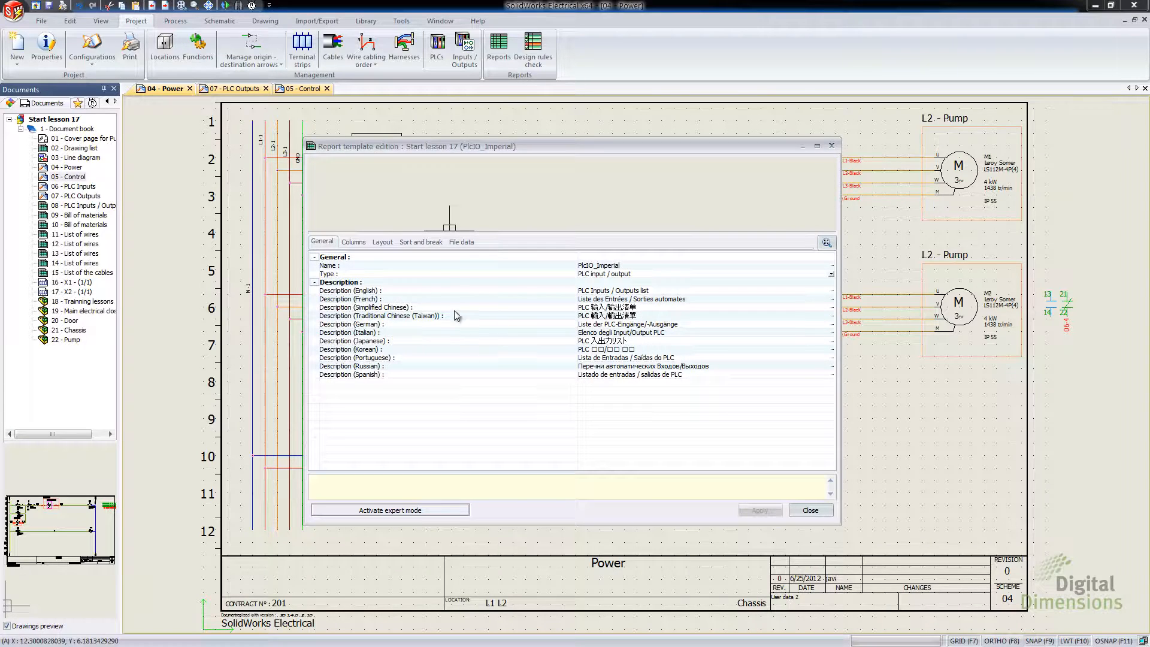
{"action": "left_click", "coordinate": [353, 242]}
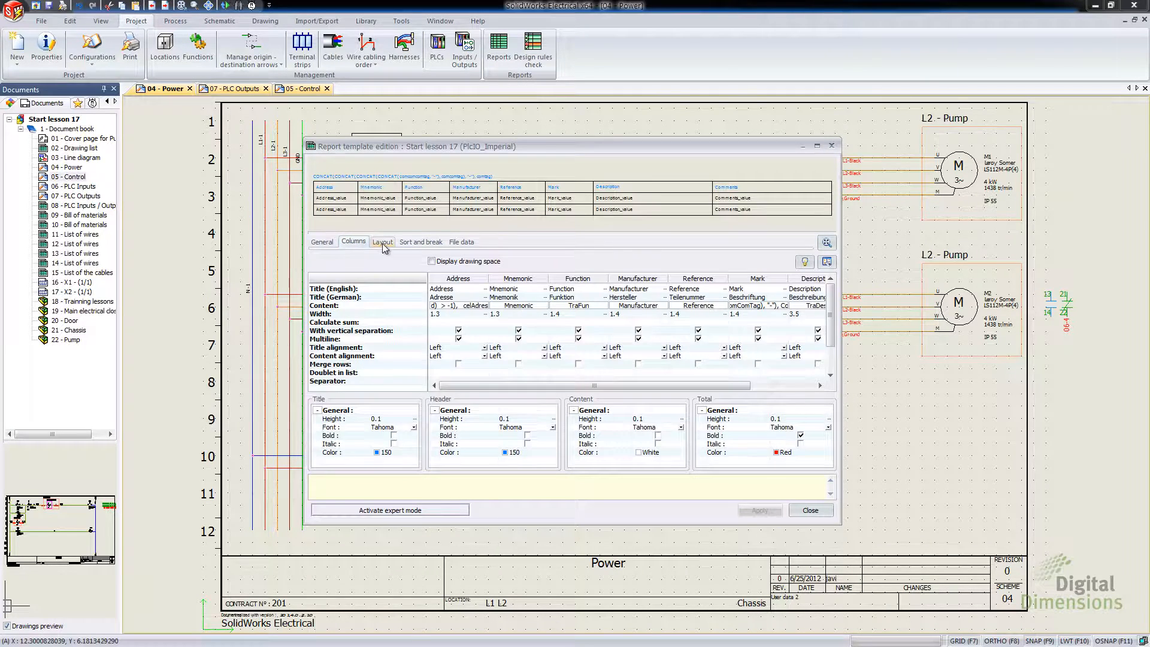
{"action": "left_click", "coordinate": [382, 242]}
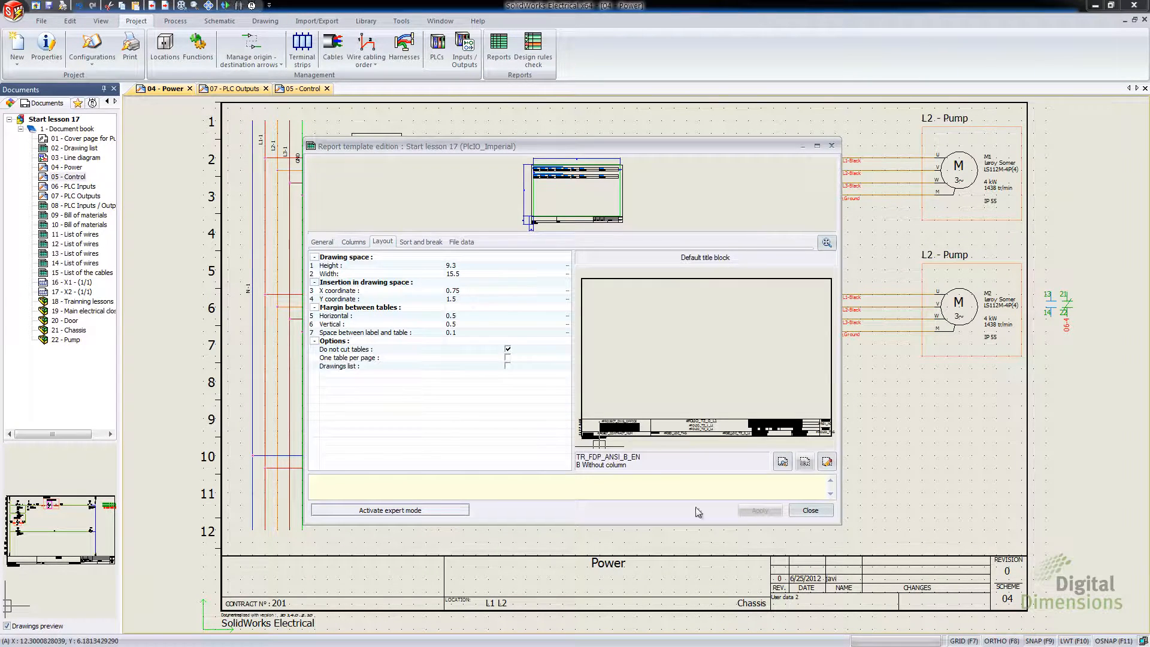
{"action": "left_click", "coordinate": [810, 510]}
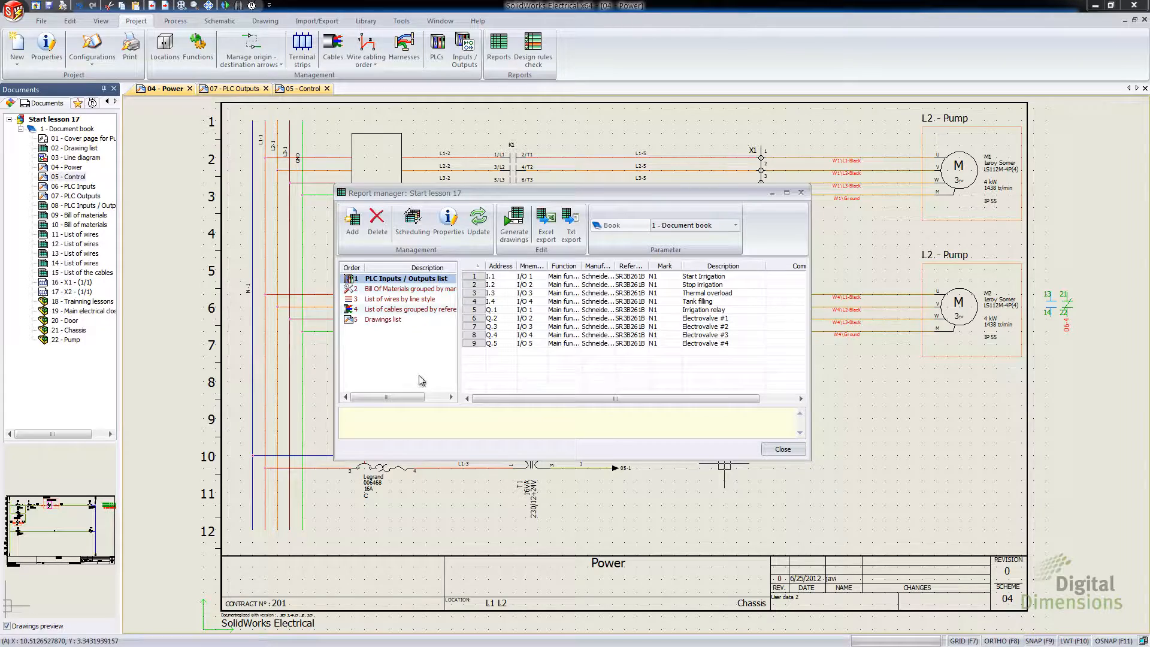
{"action": "left_click", "coordinate": [780, 450]}
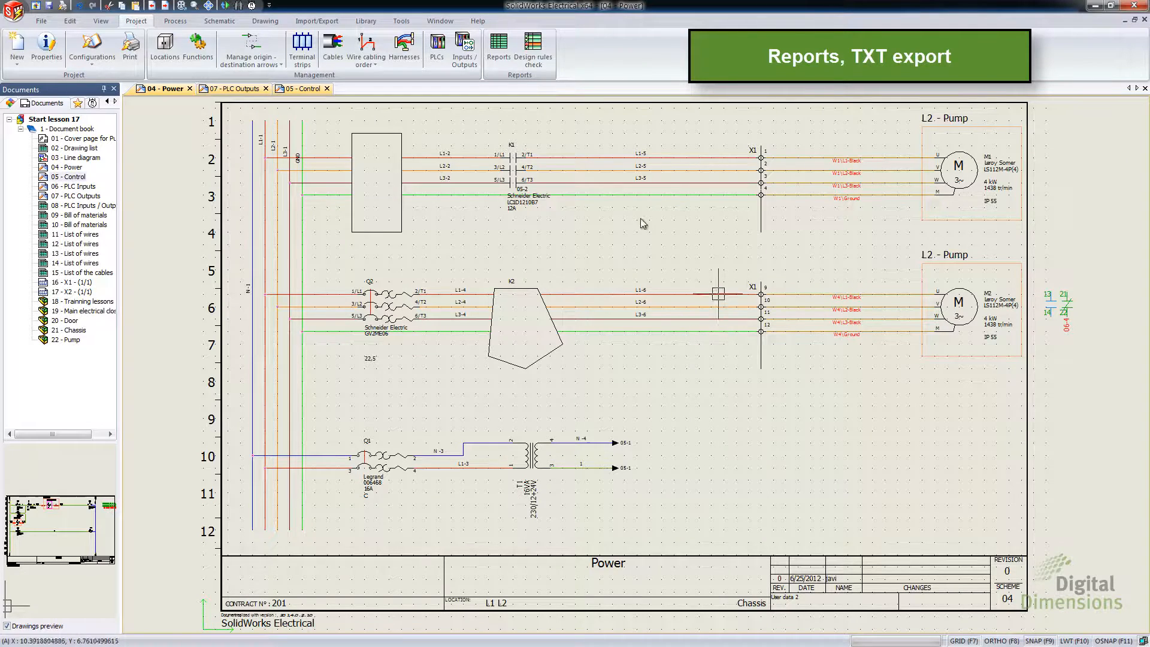
- Look at the TXT export options of the report manager, including the file type, then cancel the export and close the manager
{"action": "left_click", "coordinate": [503, 59]}
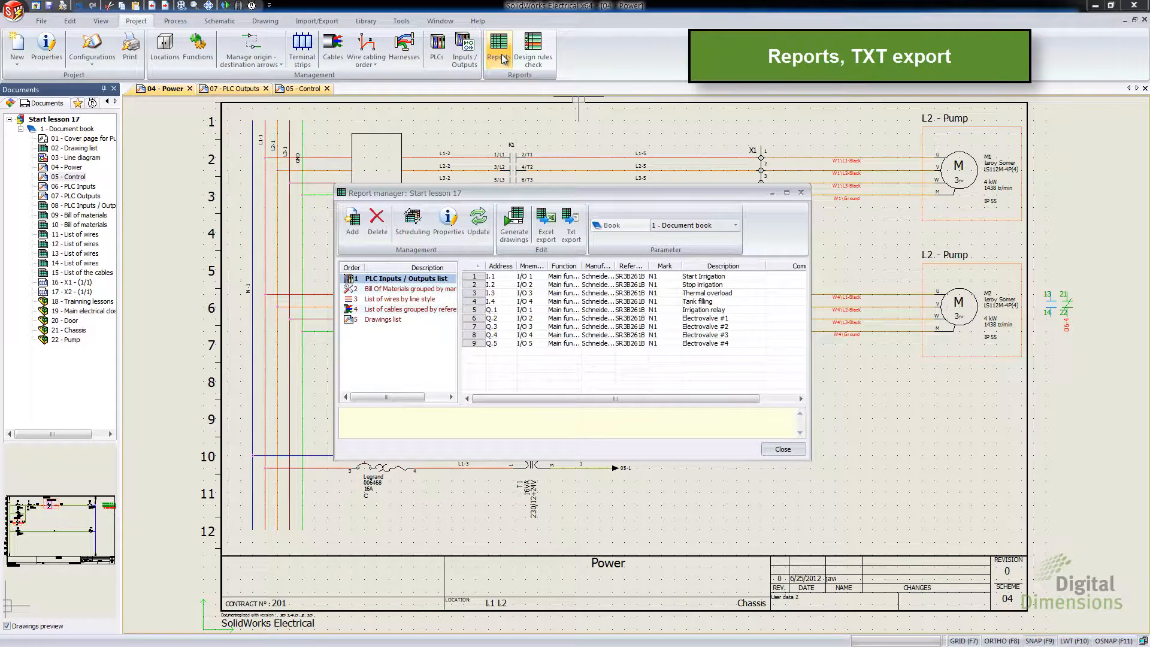
{"action": "left_click", "coordinate": [572, 231]}
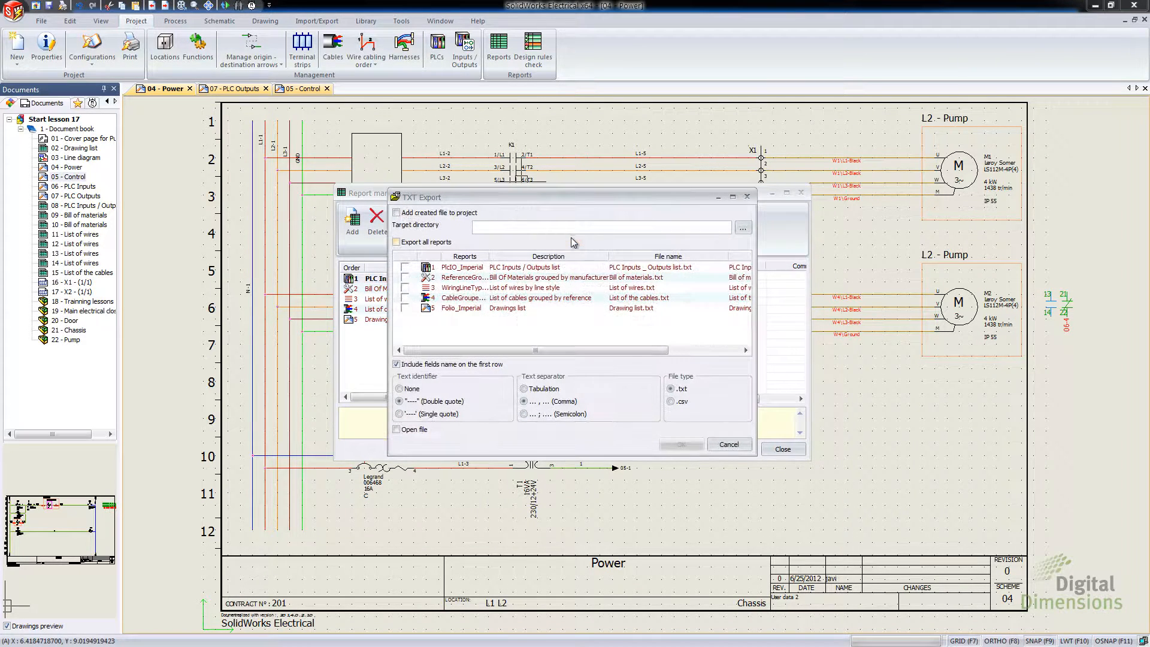
{"action": "left_click", "coordinate": [687, 405]}
{"action": "left_click", "coordinate": [729, 444]}
{"action": "left_click", "coordinate": [781, 450]}
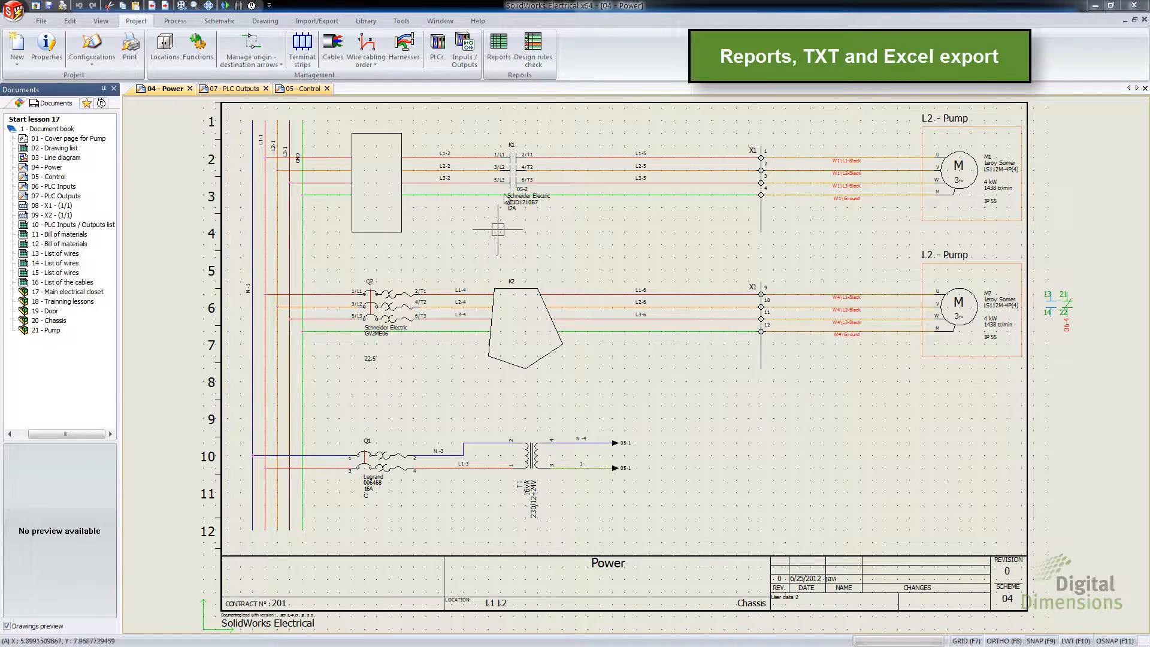
- Review the TXT export settings with all reports selected and target directory 1, and leave without exporting
{"action": "left_click", "coordinate": [498, 47]}
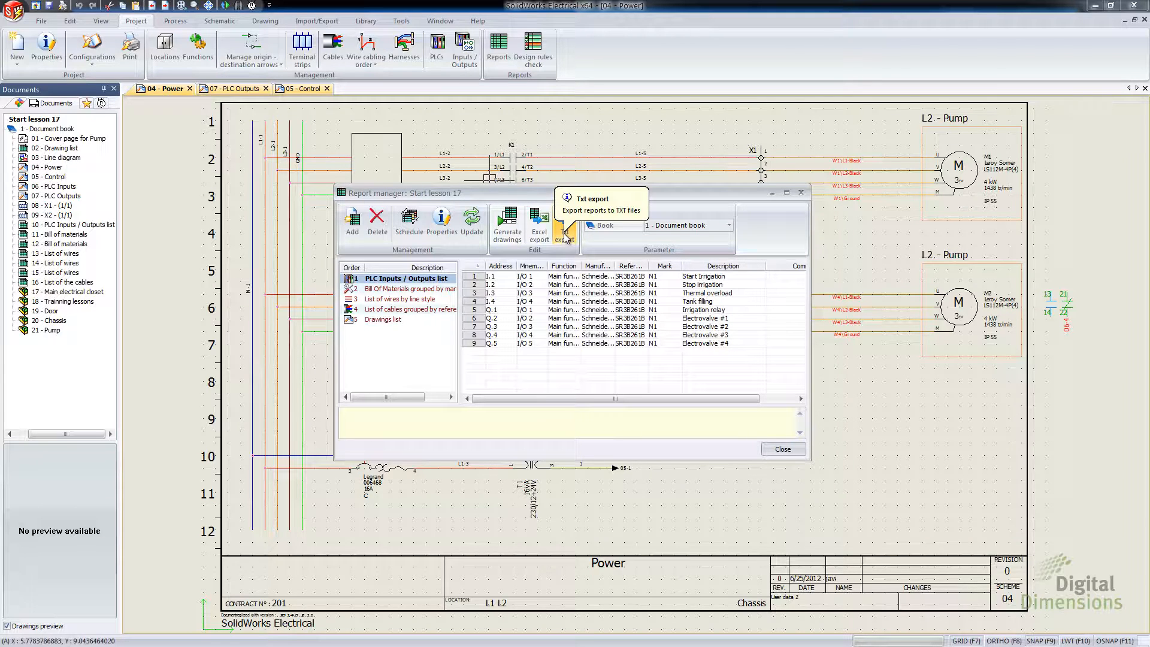
{"action": "left_click", "coordinate": [565, 236]}
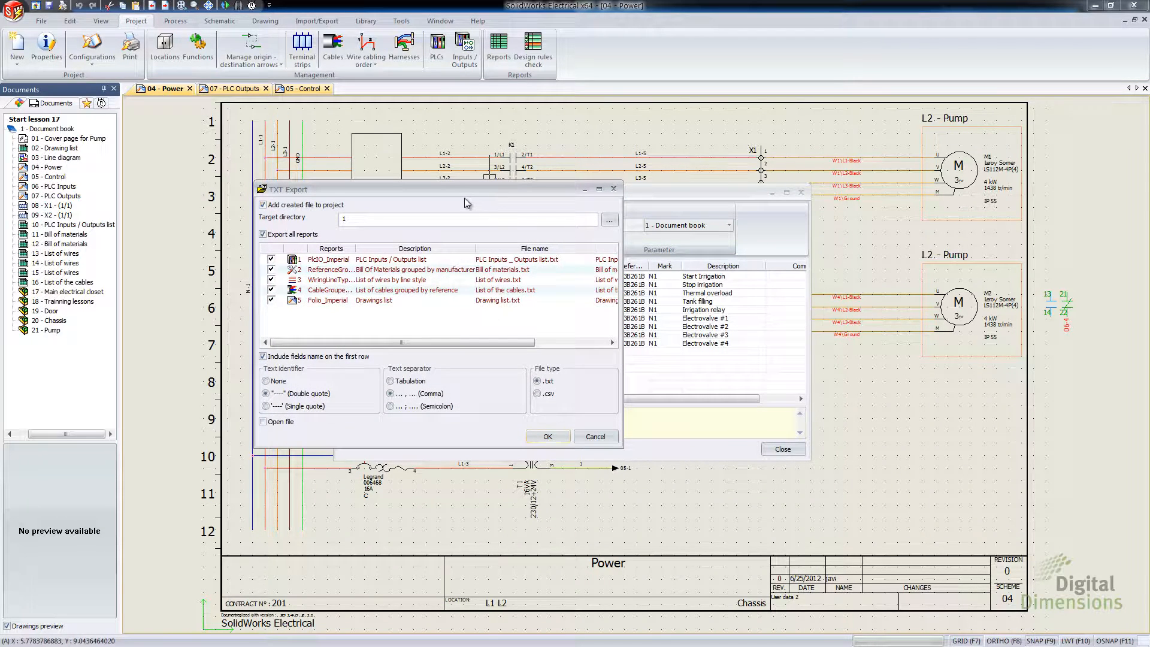
{"action": "left_click_drag", "start_coordinate": [465, 197], "coordinate": [453, 299]}
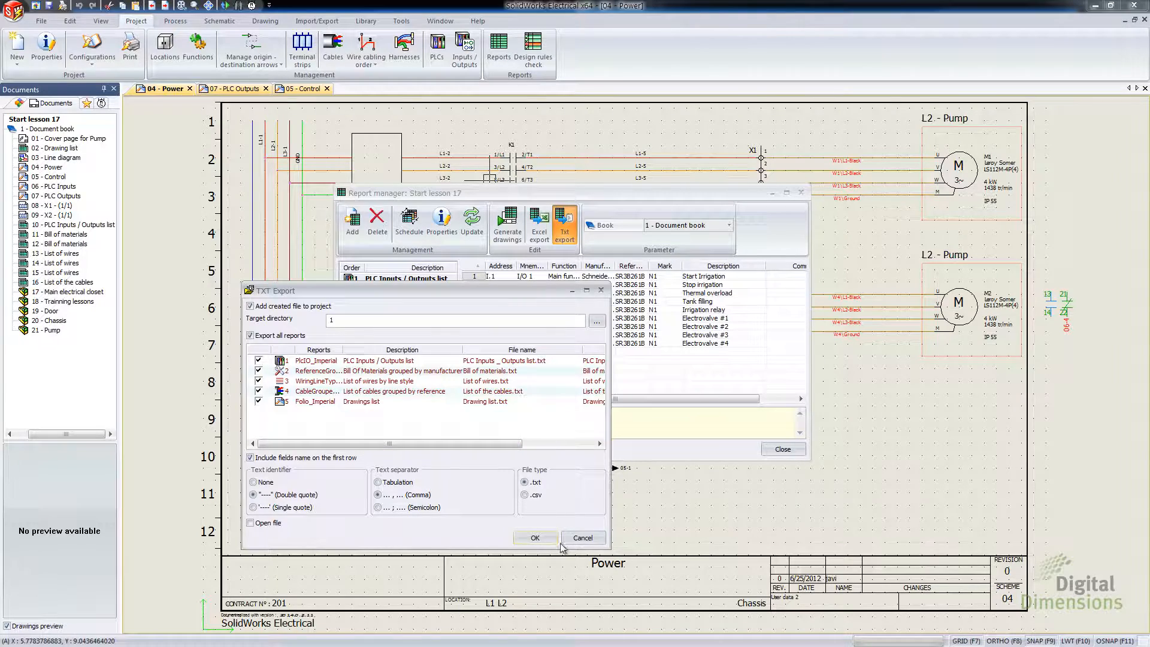
{"action": "left_click", "coordinate": [584, 535]}
- Compare the TXT export settings with and without adding the created files to the project, then leave the export and the report manager
{"action": "left_click", "coordinate": [564, 224]}
{"action": "left_click", "coordinate": [292, 308]}
{"action": "left_click", "coordinate": [535, 534]}
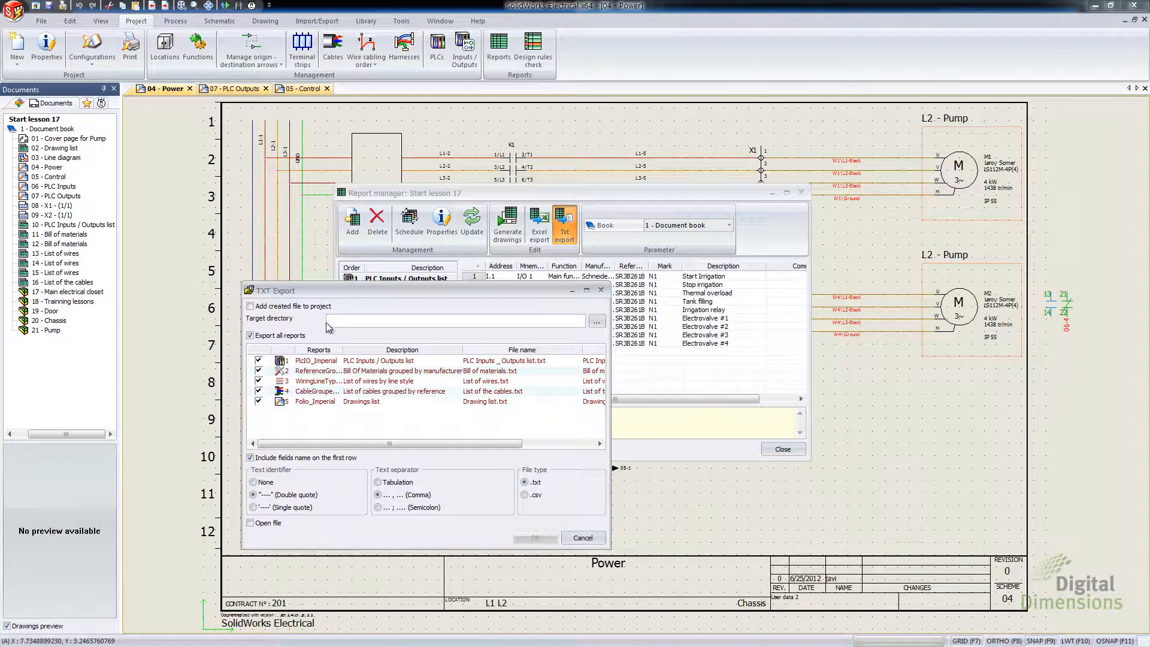
{"action": "left_click", "coordinate": [580, 538]}
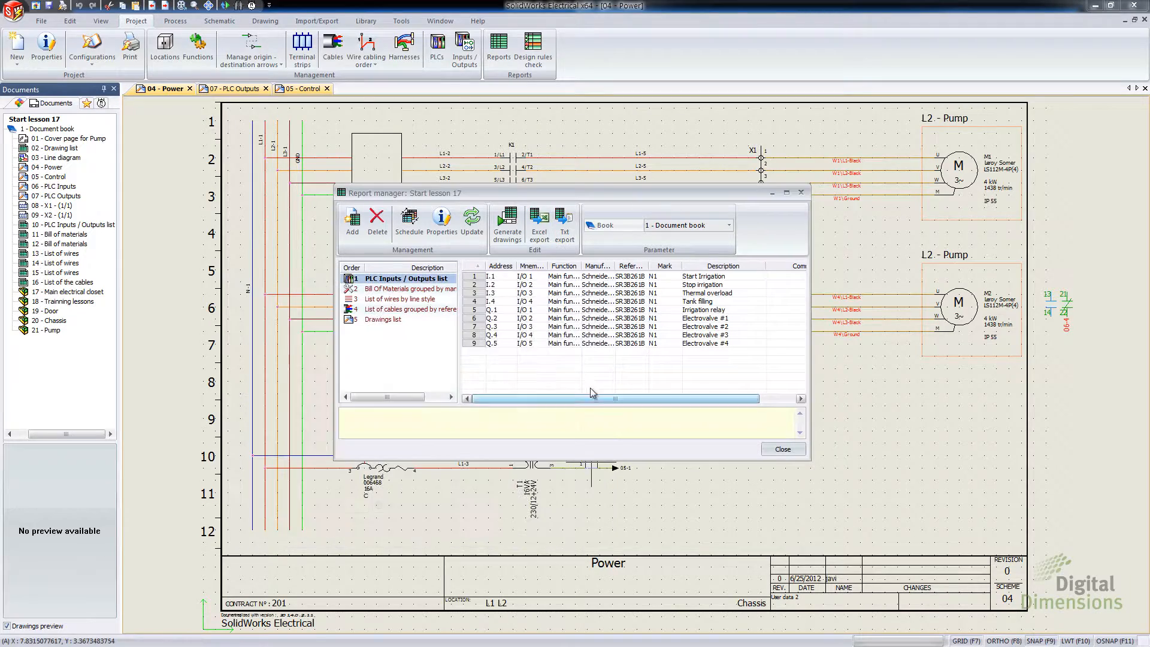
{"action": "left_click", "coordinate": [565, 225]}
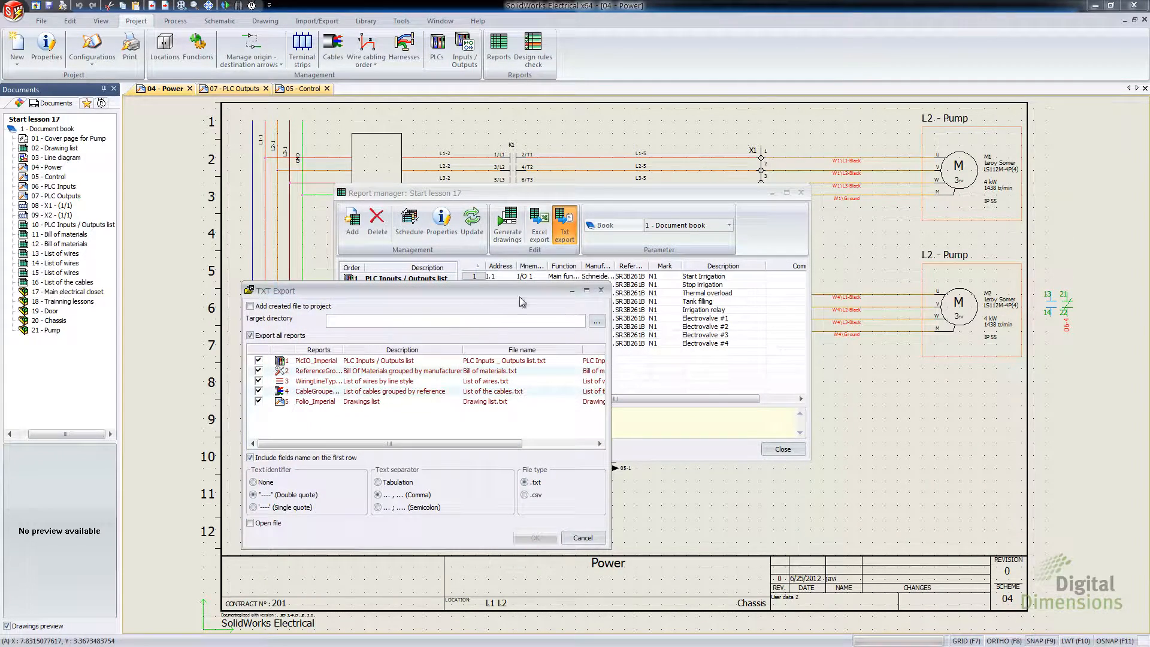
{"action": "left_click", "coordinate": [578, 536]}
{"action": "left_click", "coordinate": [564, 225]}
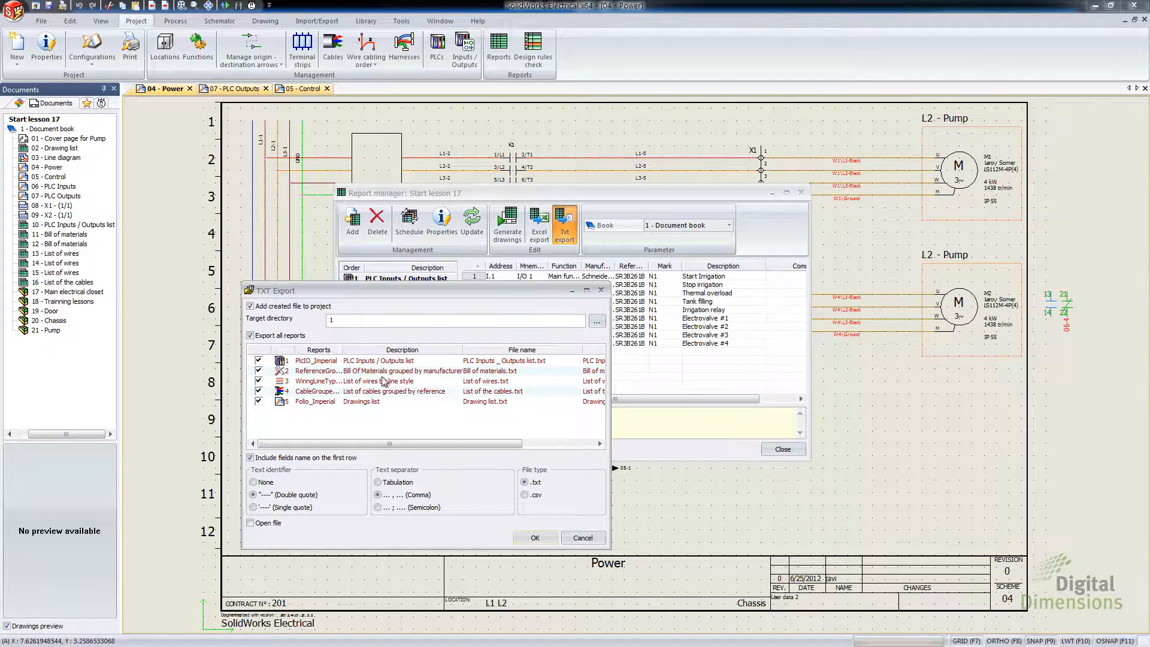
{"action": "left_click", "coordinate": [530, 538]}
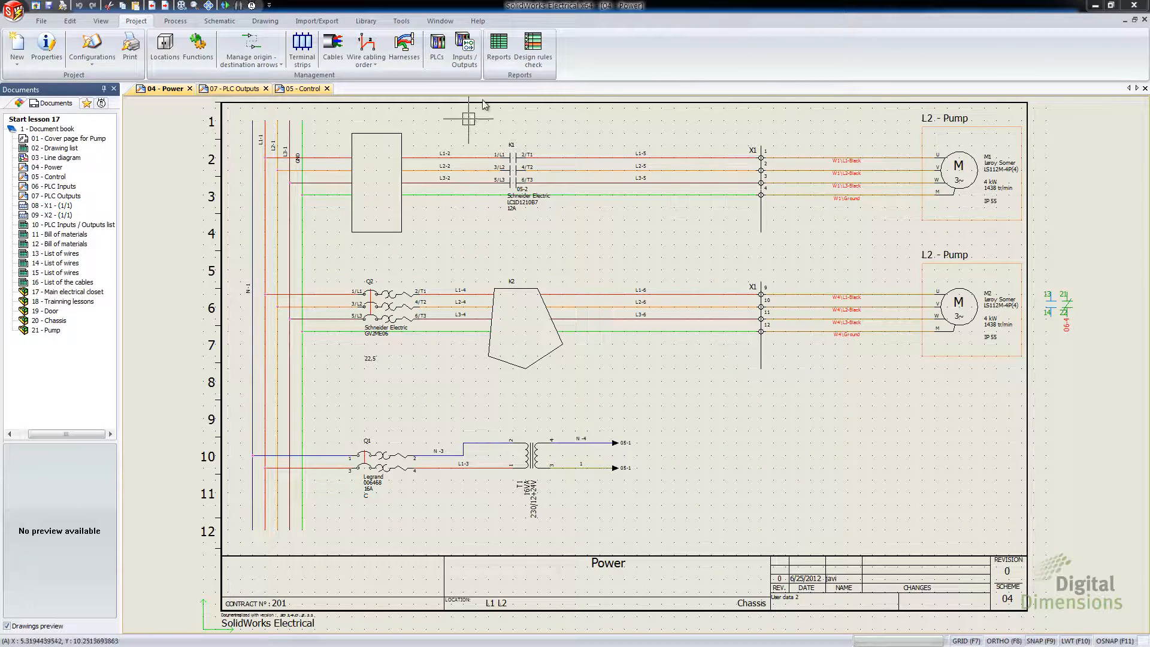
- Open the report template selector from the report manager and filter the templates by the name cable
{"action": "left_click", "coordinate": [499, 48]}
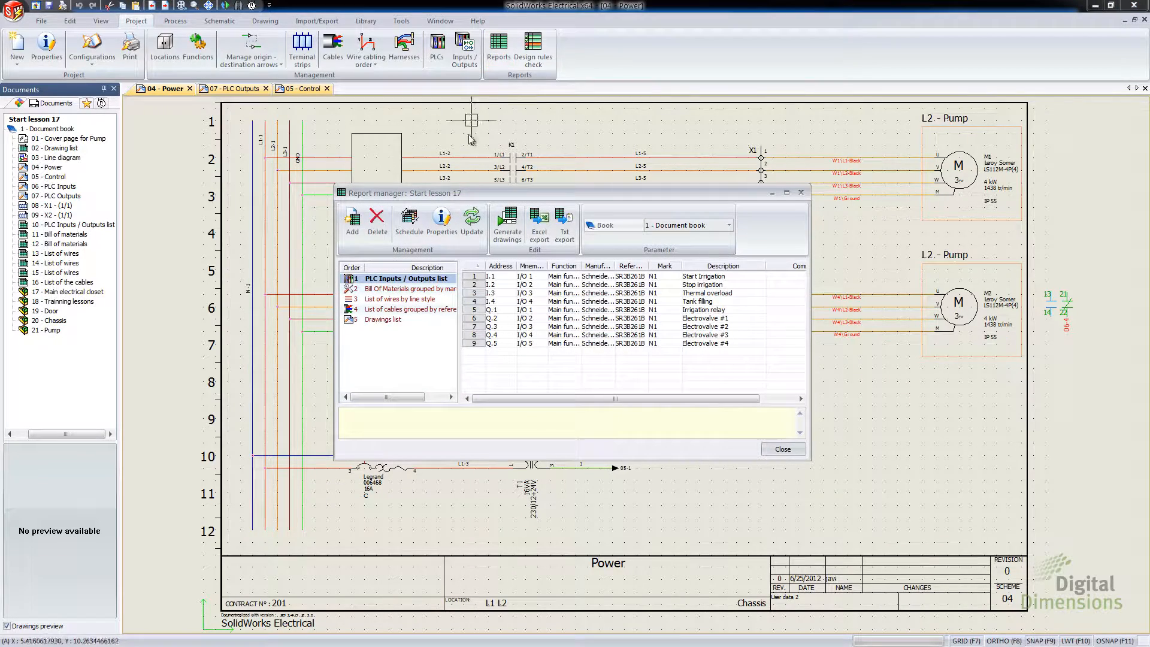
{"action": "left_click", "coordinate": [353, 228]}
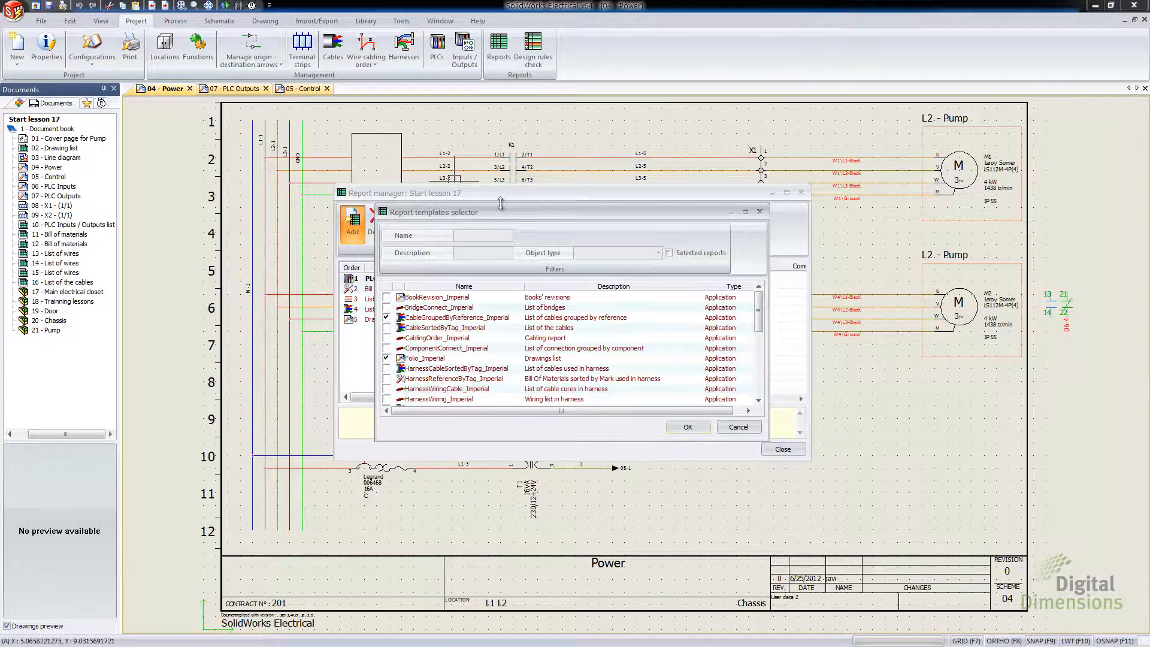
{"action": "left_click_drag", "start_coordinate": [502, 204], "coordinate": [514, 101]}
{"action": "left_click", "coordinate": [472, 134]}
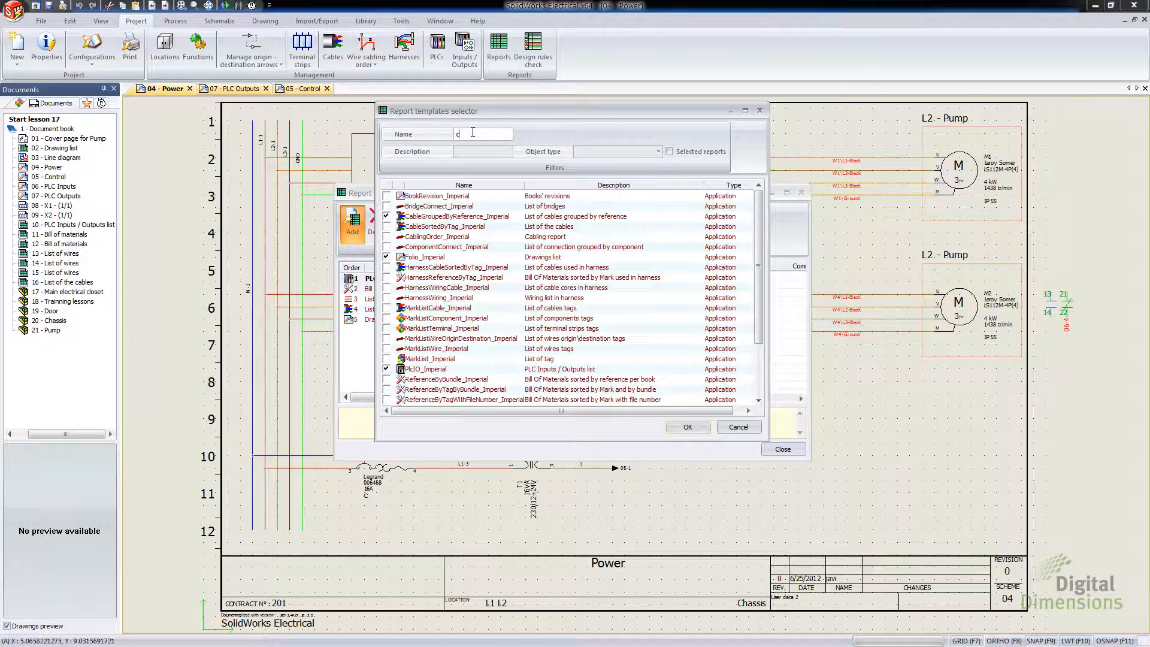
{"action": "type", "text": "cable"}
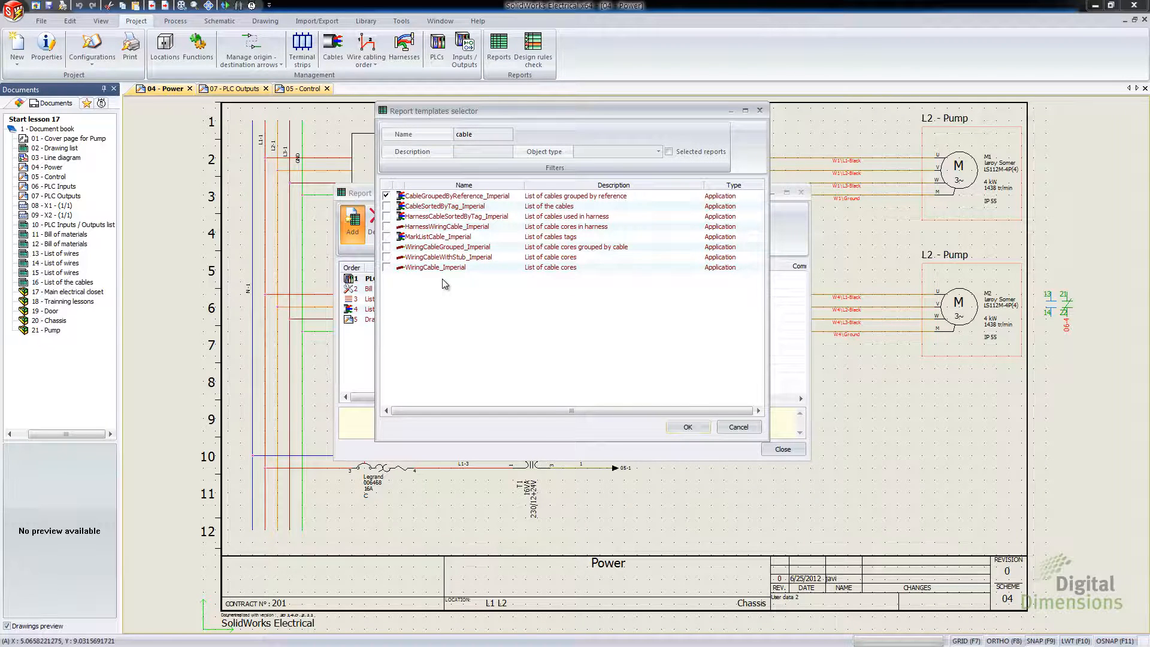
- Clear the name filter, look through the full list of report templates, and close the selector and report manager with the selection unchanged
{"action": "double_click", "coordinate": [477, 131]}
{"action": "key", "text": "BackSpace"}
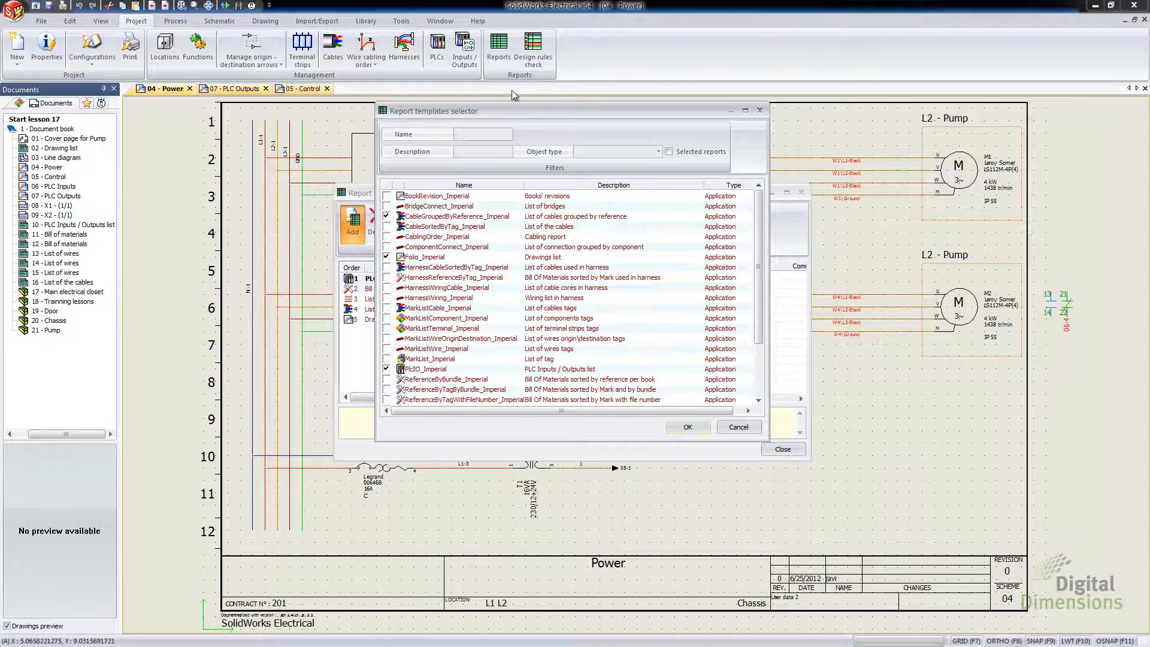
{"action": "left_click", "coordinate": [498, 153]}
{"action": "left_click_drag", "start_coordinate": [759, 230], "coordinate": [761, 287]}
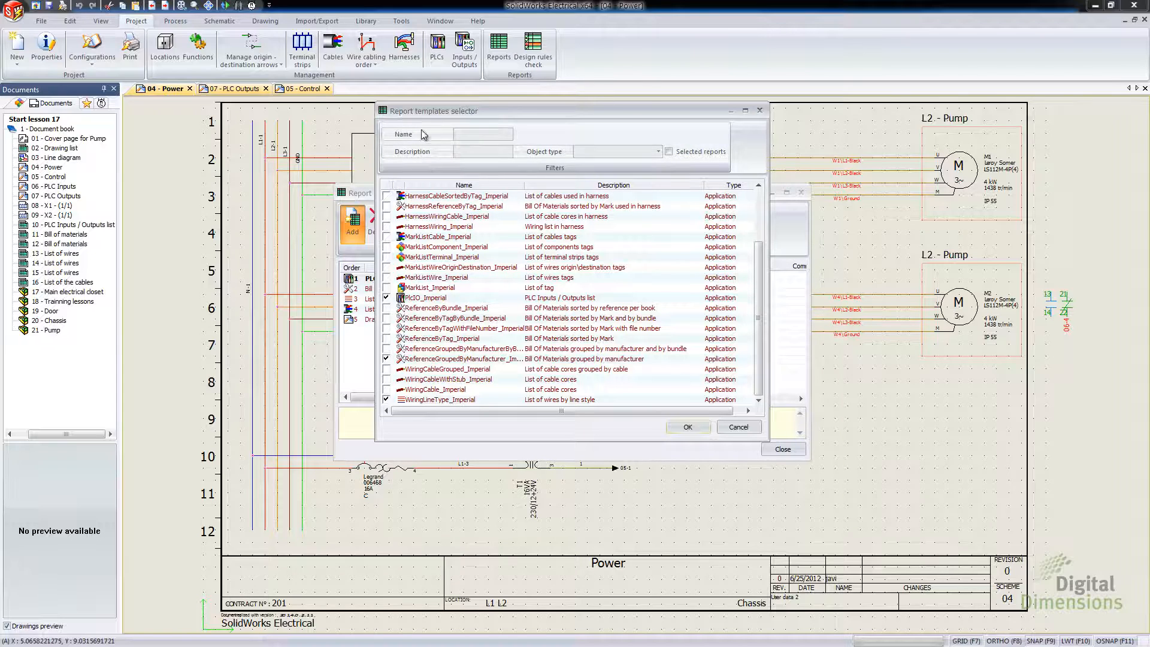
{"action": "left_click", "coordinate": [688, 427]}
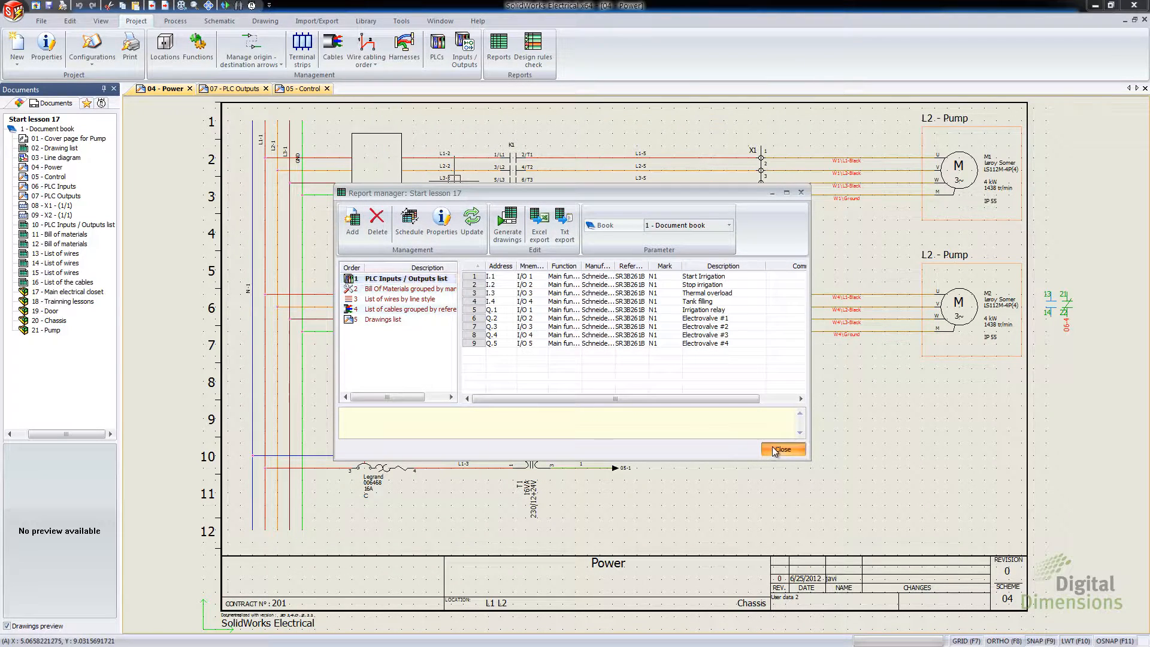
{"action": "left_click", "coordinate": [782, 449]}
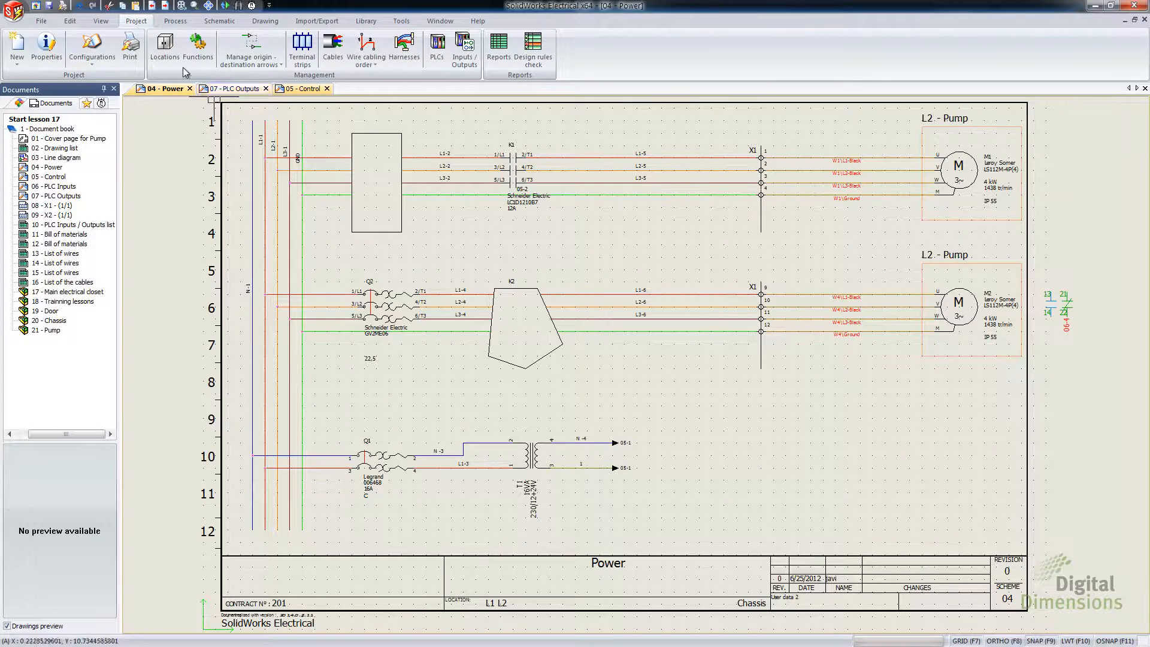
- Open the application-level ProjectUserDataDescription from the user data configurations for customization
{"action": "left_click", "coordinate": [93, 59]}
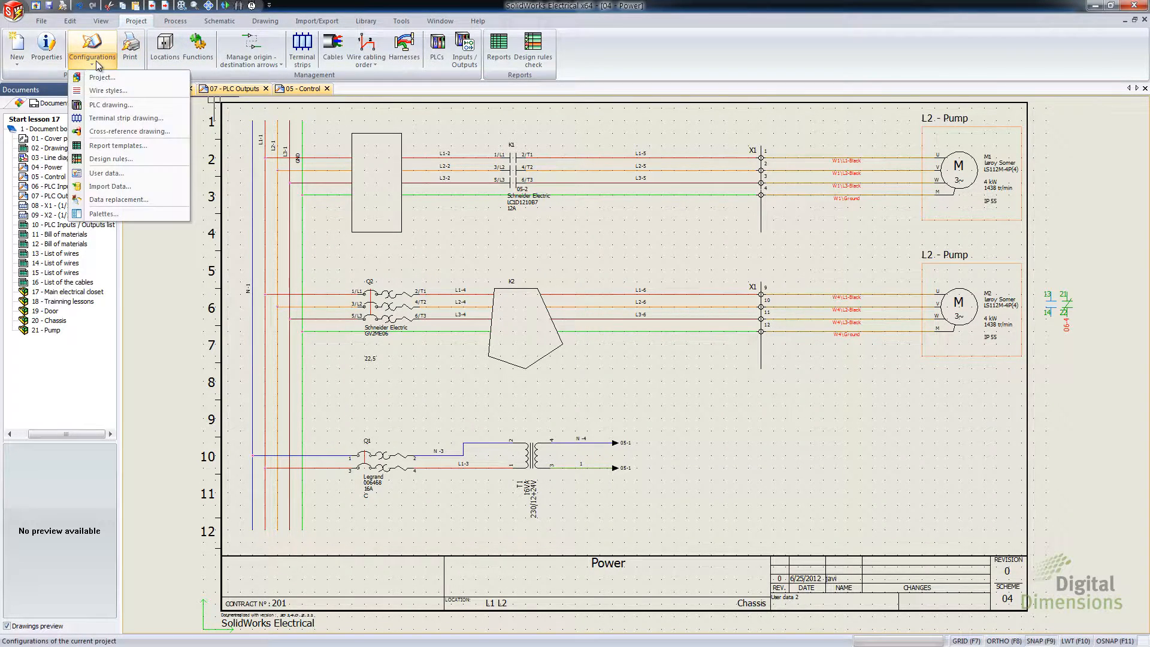
{"action": "left_click", "coordinate": [107, 174]}
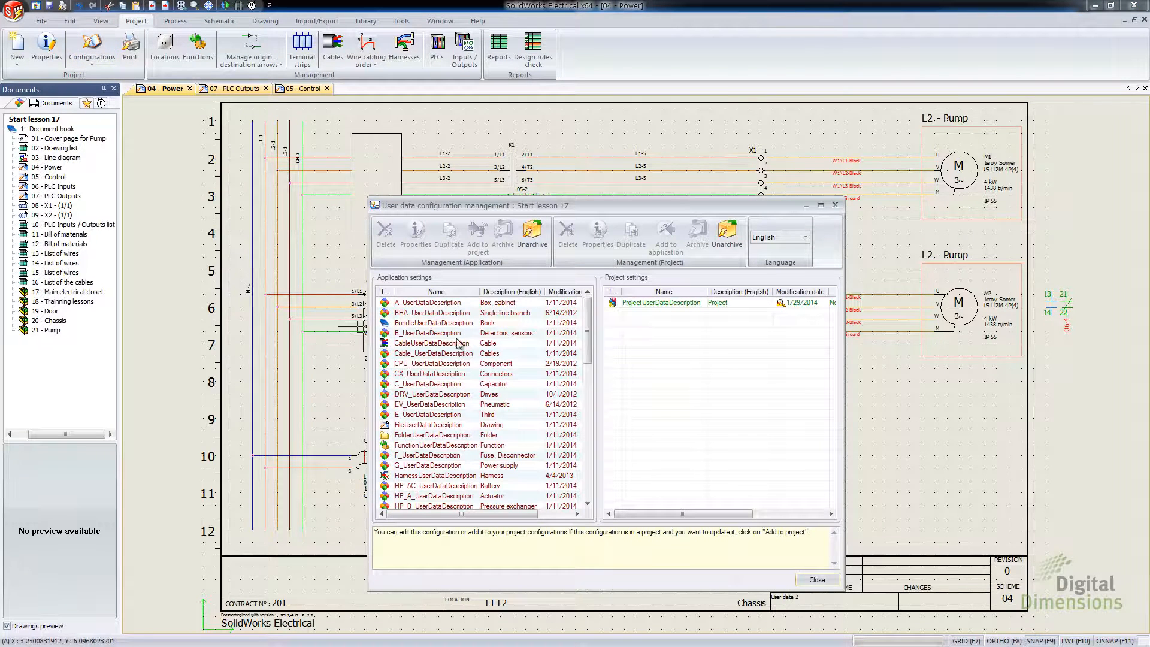
{"action": "left_click_drag", "start_coordinate": [589, 318], "coordinate": [596, 411]}
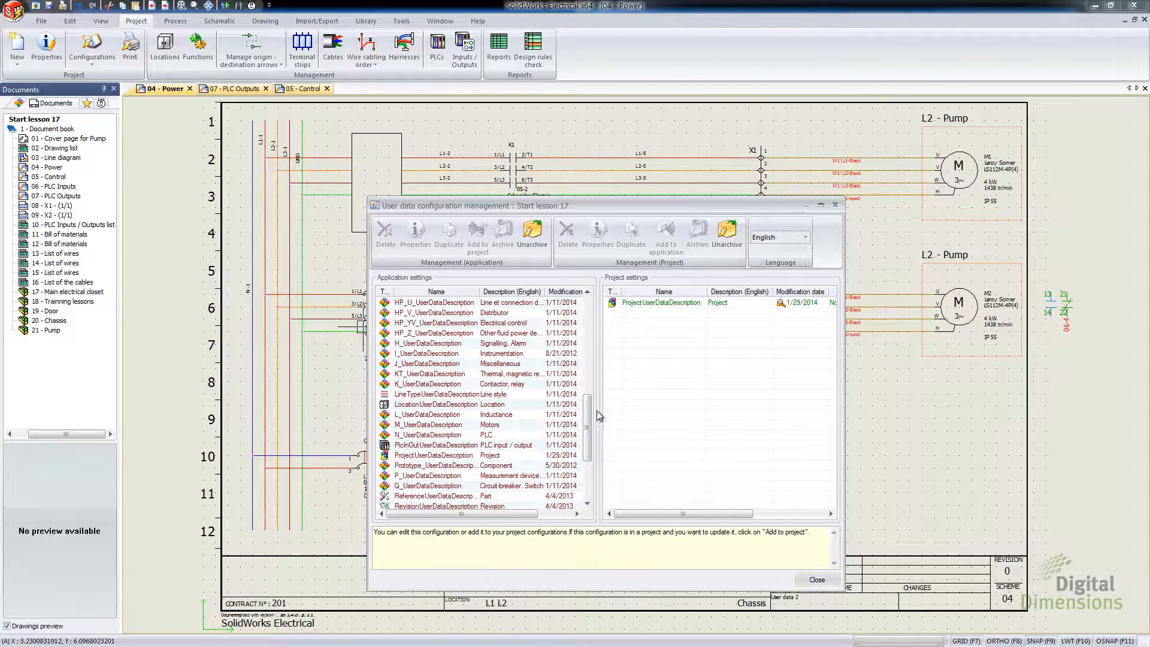
{"action": "left_click", "coordinate": [423, 456]}
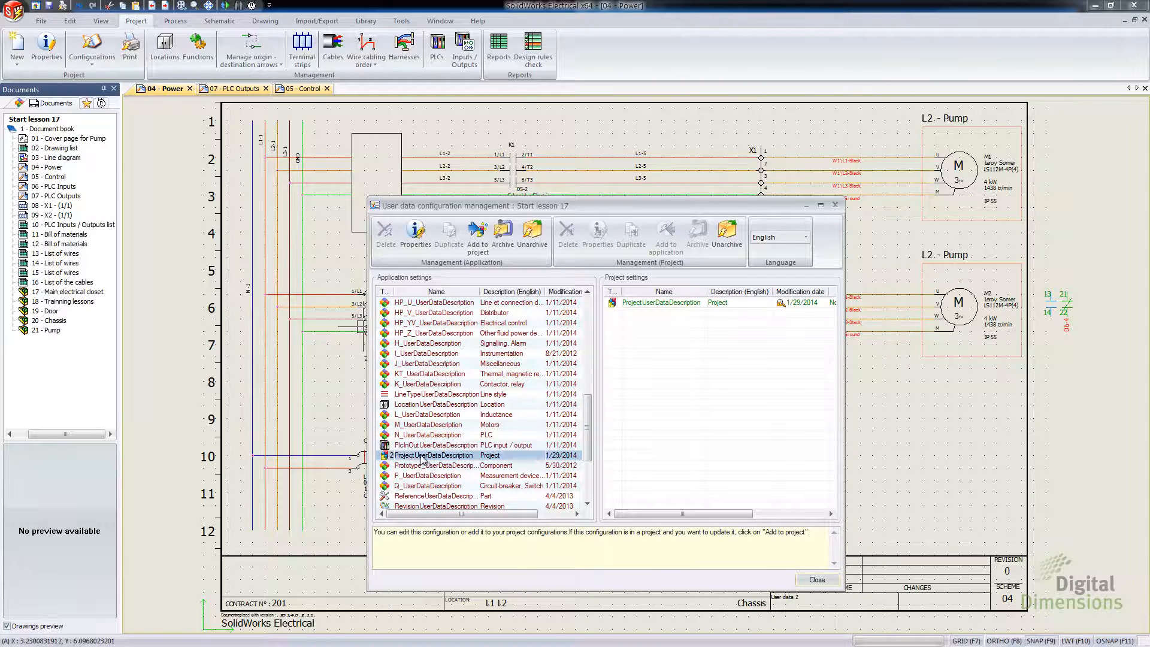
{"action": "double_click", "coordinate": [455, 459]}
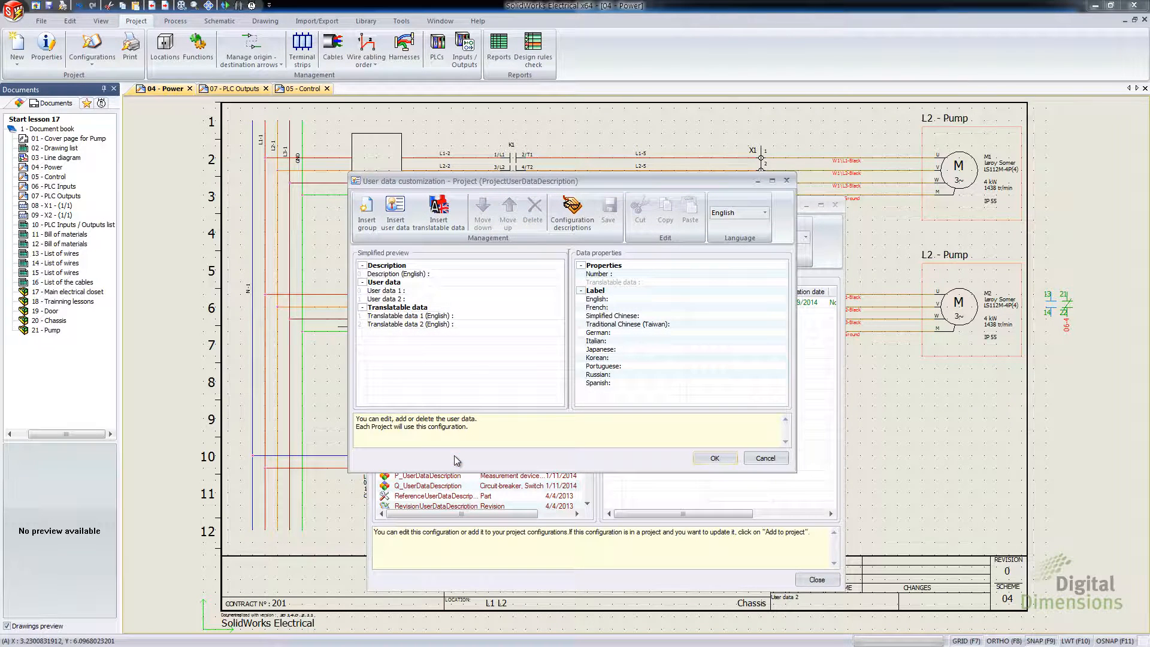
- Insert a new user data entry with the English label User data 3 in the User data group
{"action": "left_click", "coordinate": [385, 286]}
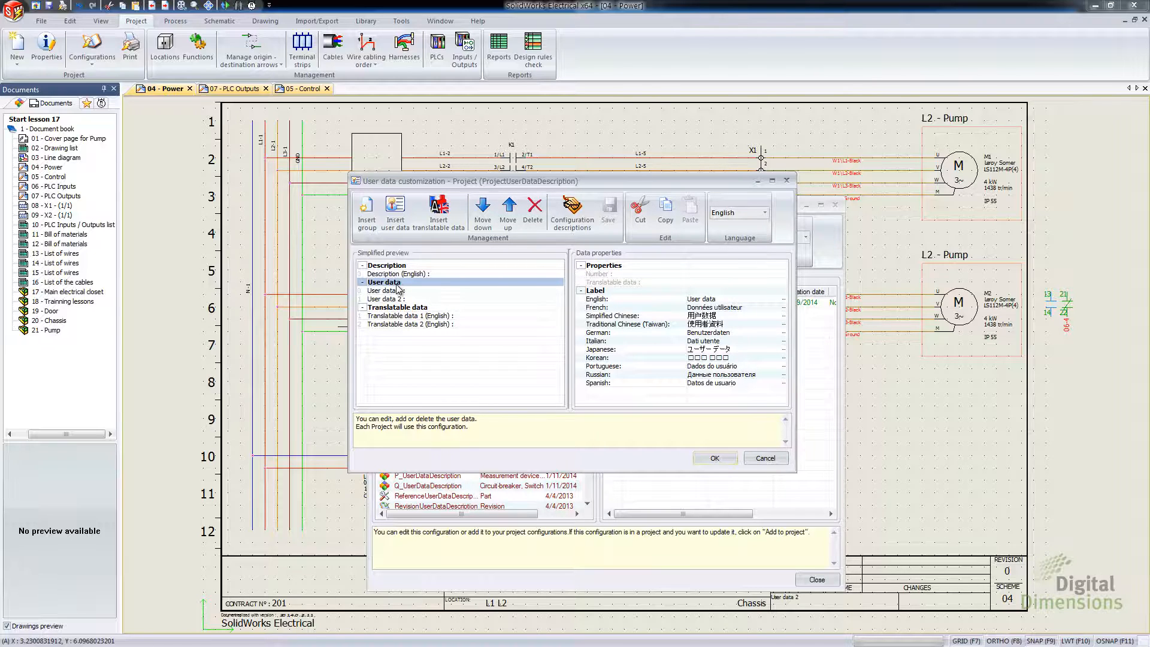
{"action": "left_click", "coordinate": [399, 215]}
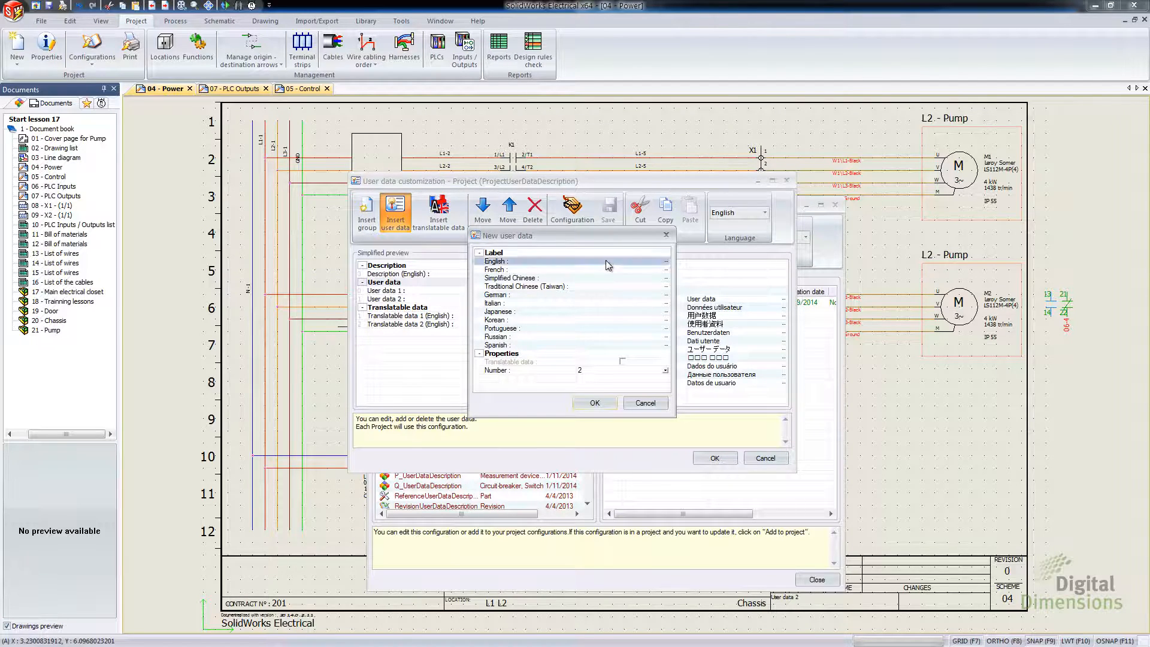
{"action": "left_click", "coordinate": [606, 262]}
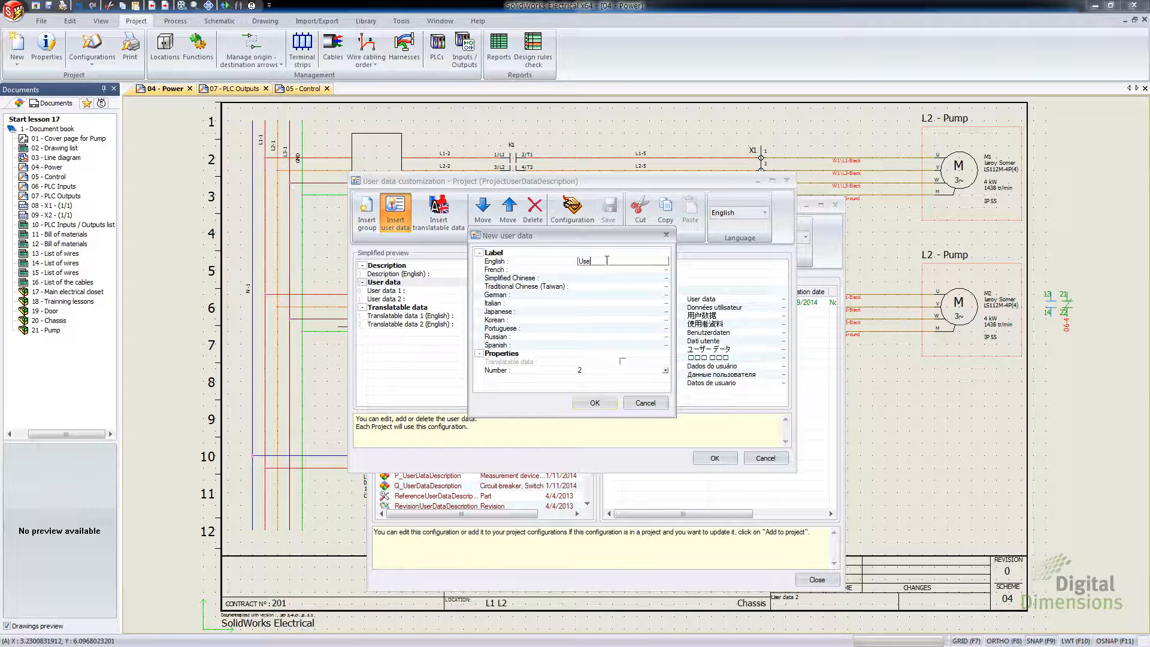
{"action": "type", "text": "User data 3"}
{"action": "left_click", "coordinate": [595, 401]}
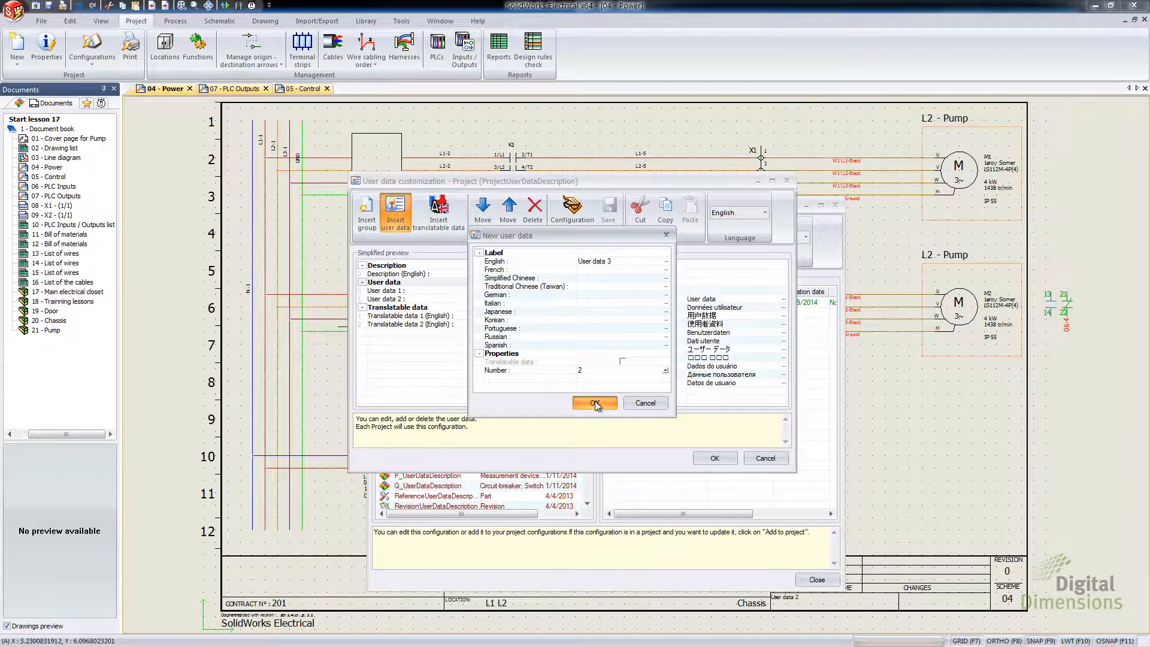
- Check the numbers of the three user data entries, then move User data 3 to the start of its group and back to third place
{"action": "left_click", "coordinate": [368, 298]}
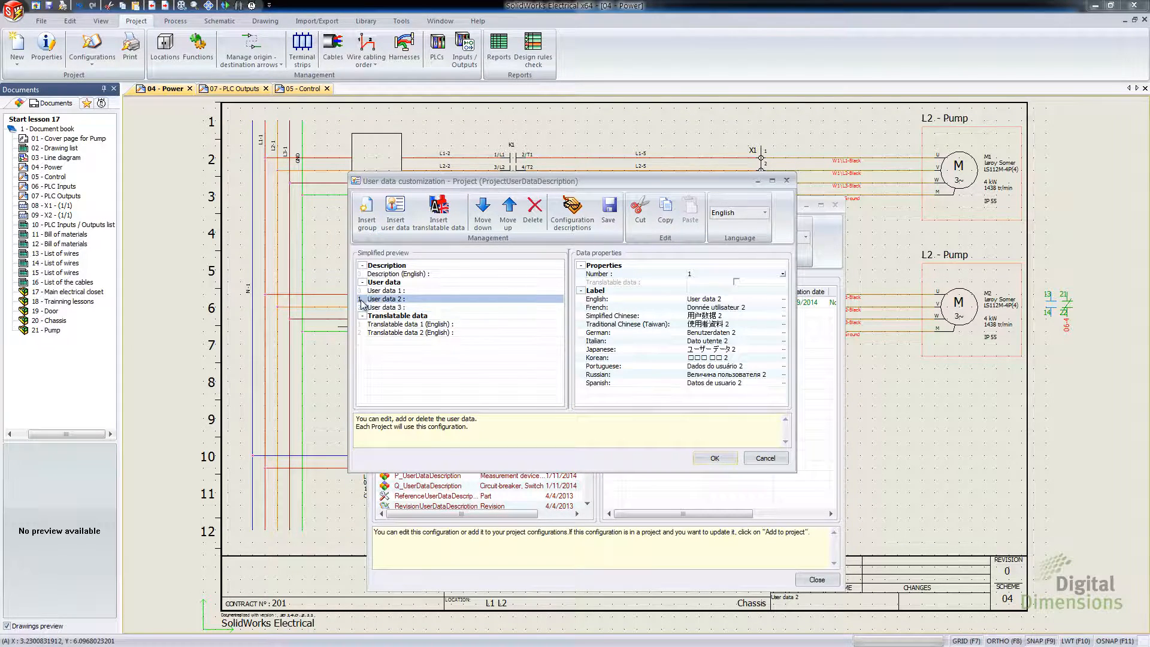
{"action": "left_click", "coordinate": [361, 292]}
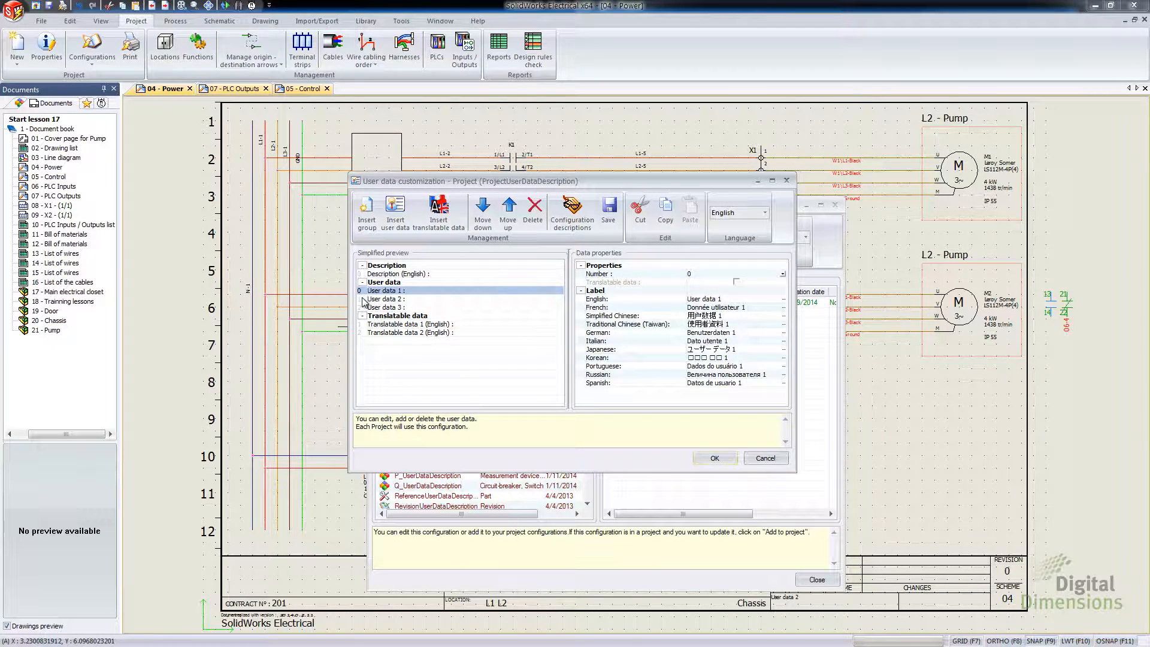
{"action": "left_click", "coordinate": [363, 299]}
{"action": "left_click", "coordinate": [365, 308]}
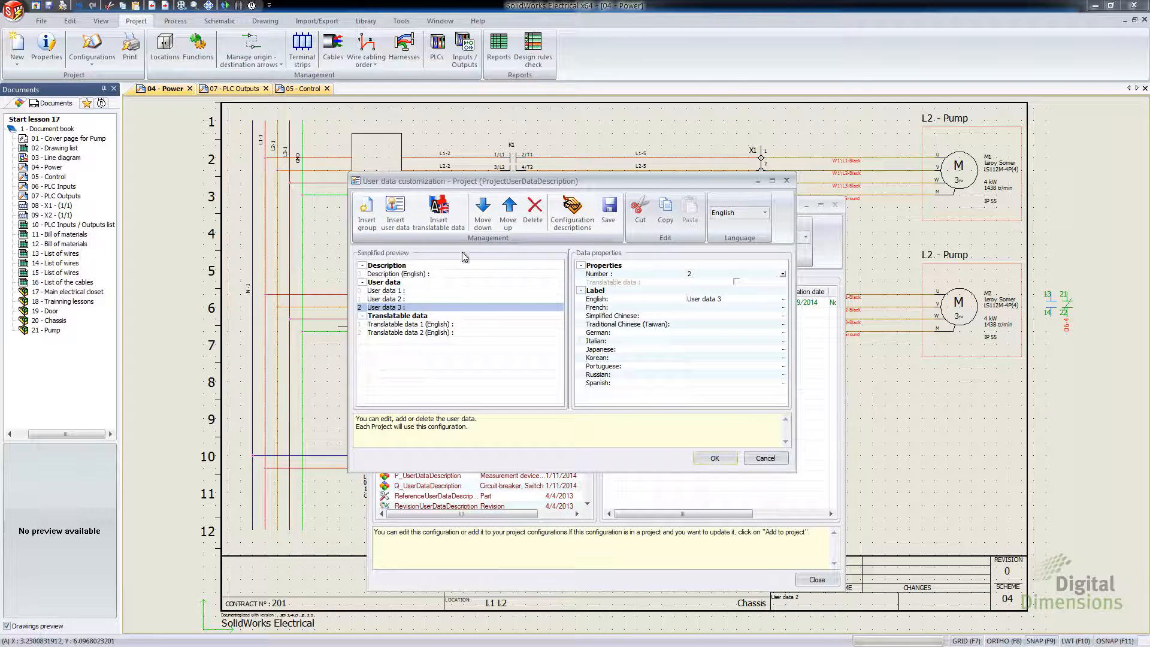
{"action": "left_click", "coordinate": [508, 213]}
{"action": "left_click", "coordinate": [507, 216]}
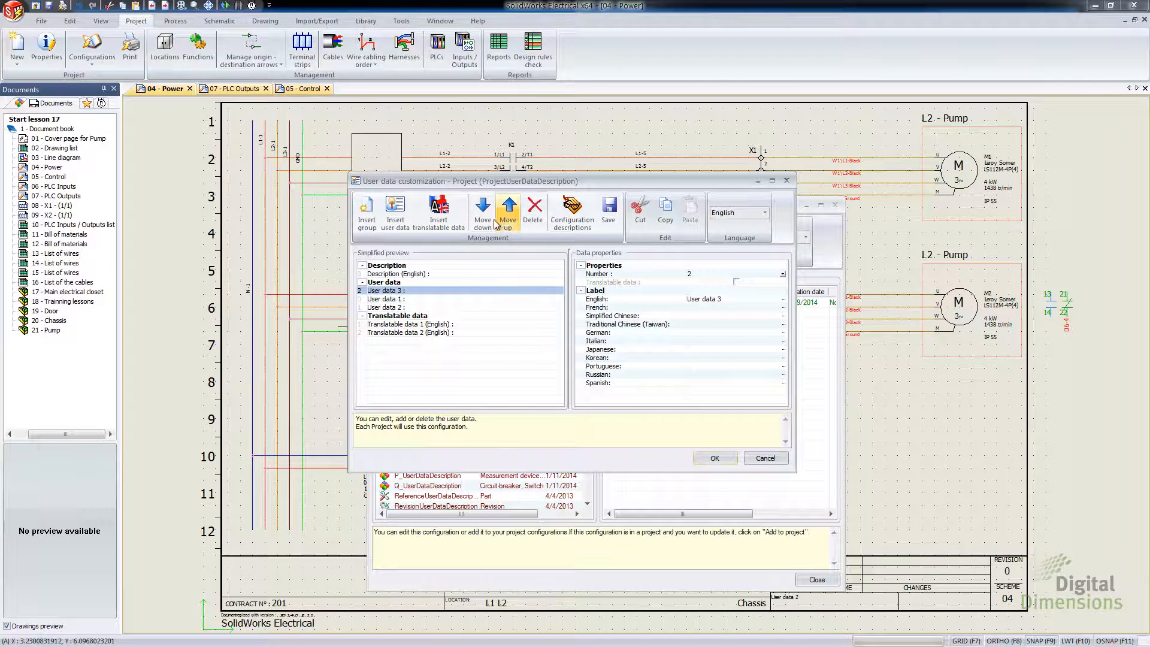
{"action": "left_click", "coordinate": [483, 219]}
{"action": "left_click", "coordinate": [483, 219]}
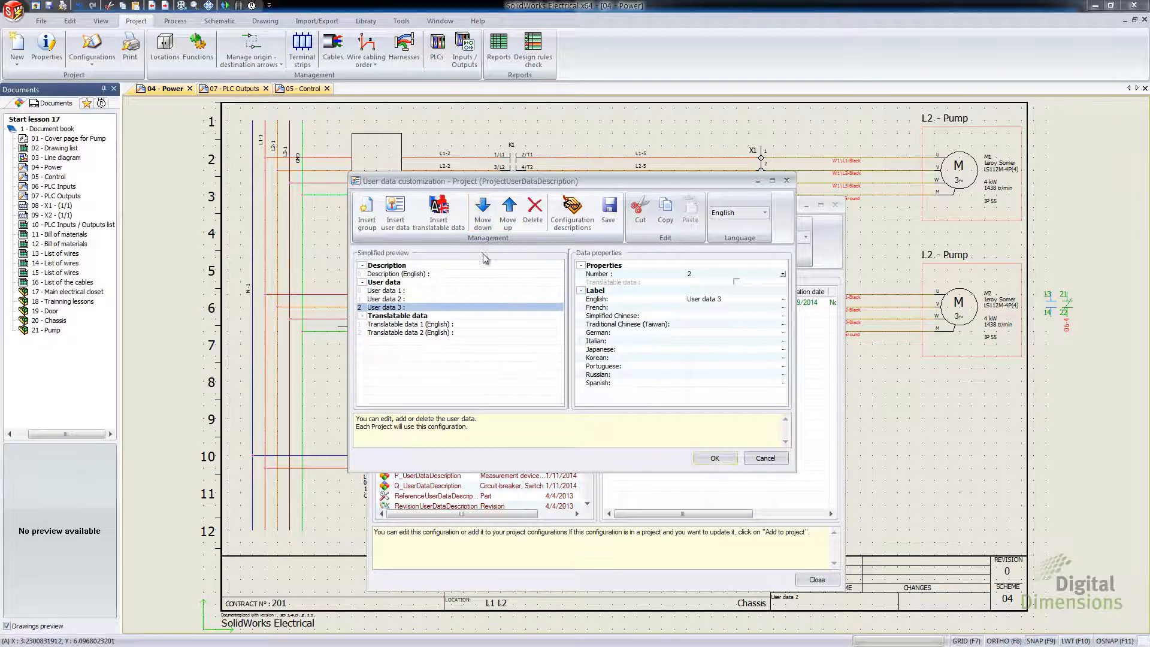
- Look at the editing commands available for User data 3, dismiss them, and accept the project user data customization
{"action": "right_click", "coordinate": [397, 312]}
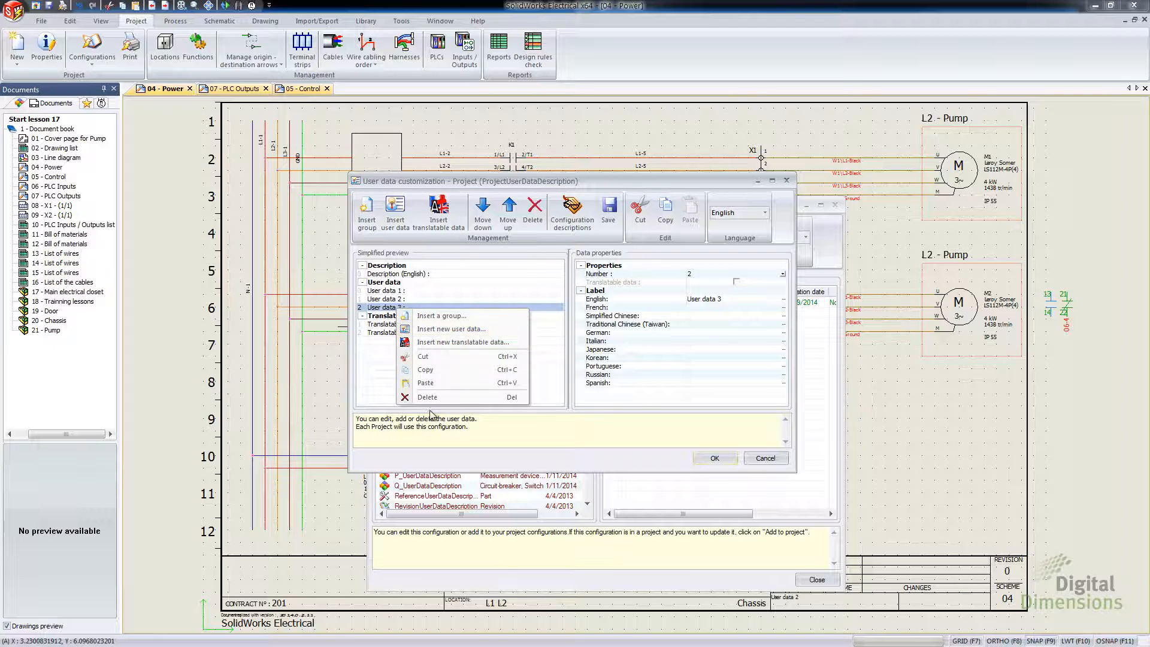
{"action": "left_click", "coordinate": [368, 357]}
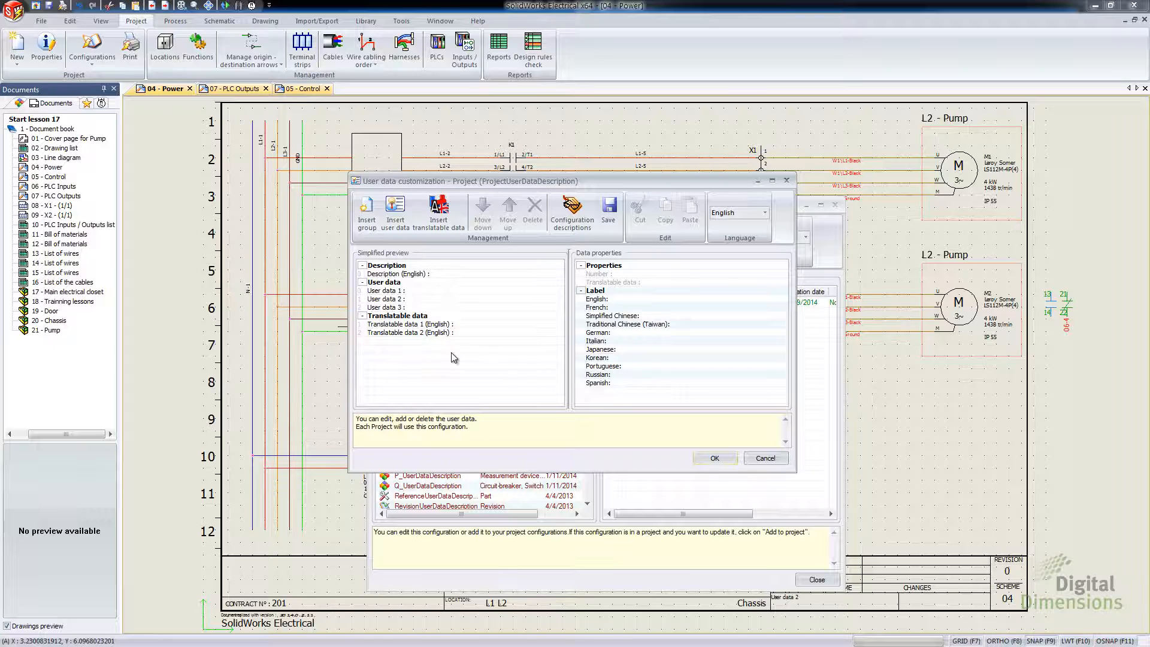
{"action": "left_click", "coordinate": [714, 458]}
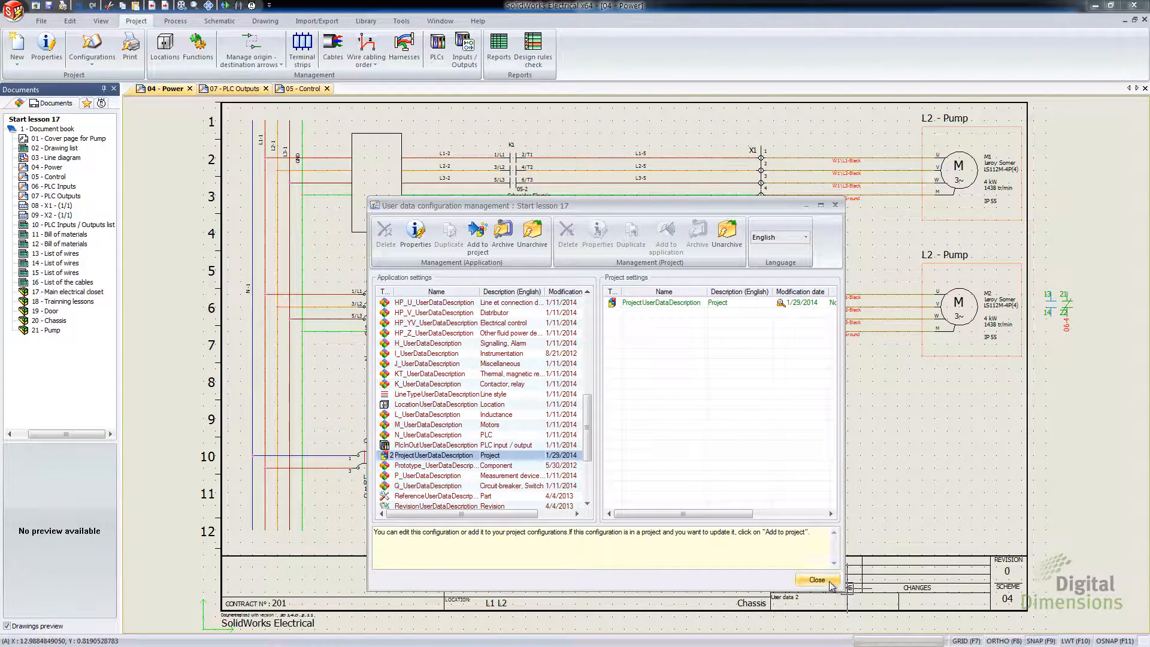